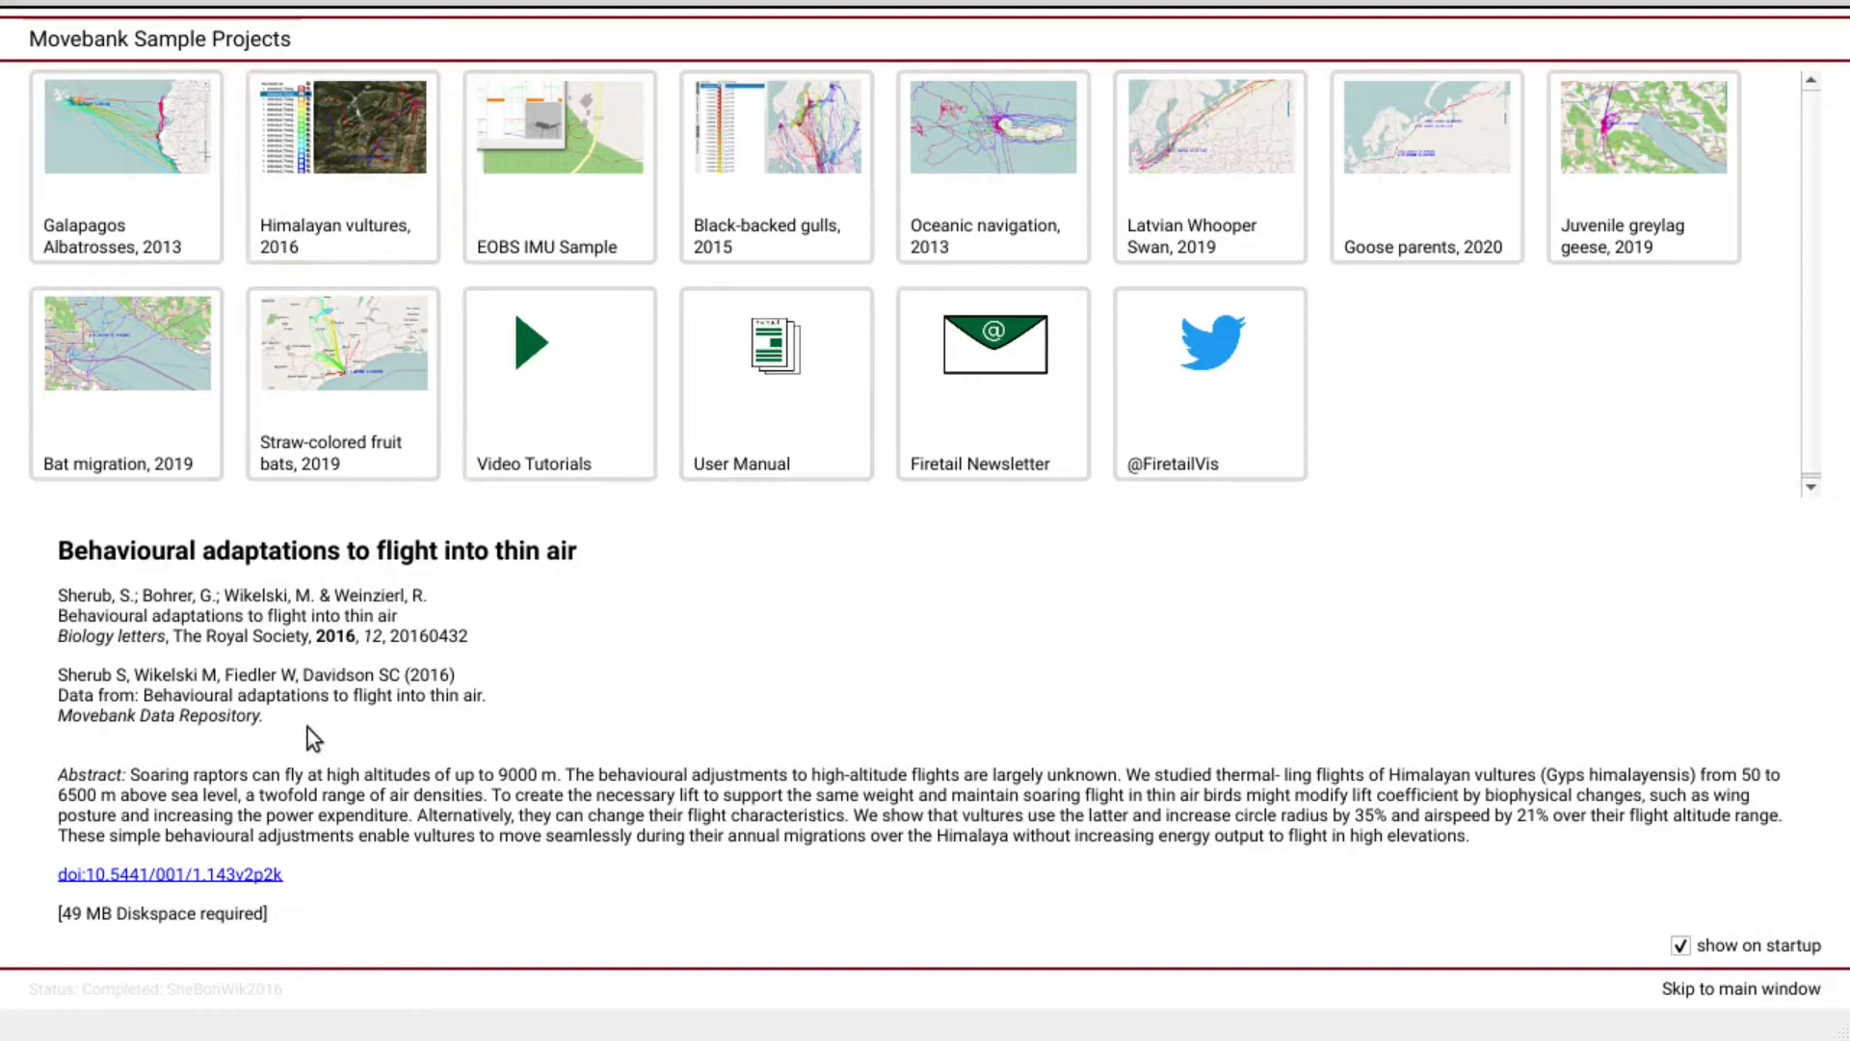
# Download and open the Himalayan vultures, 2016 study from the Movebank Sample Projects window.
pyautogui.click(97, 603)
pyautogui.click(359, 146)
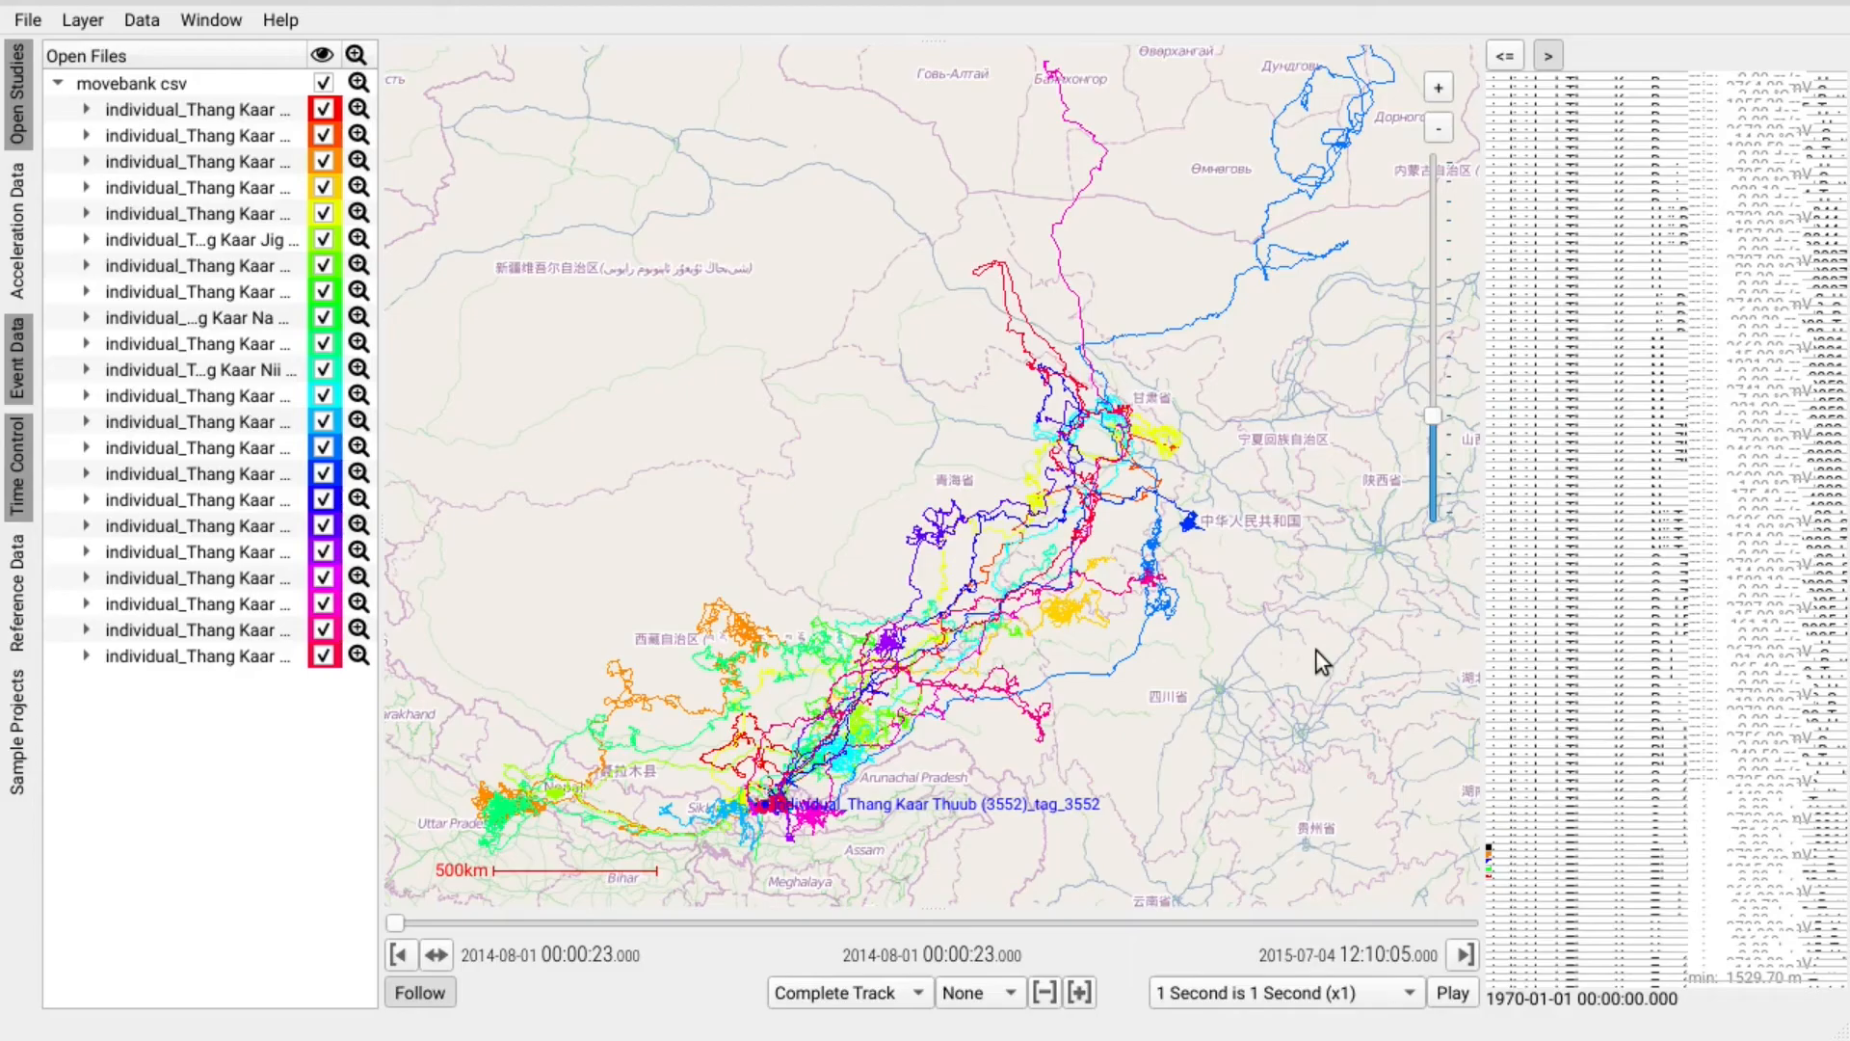
# Expand four vultures in Open Files to show their GPS fix counts, then zoom into the track cluster.
pyautogui.moveTo(913, 667); pyautogui.dragTo(926, 498)
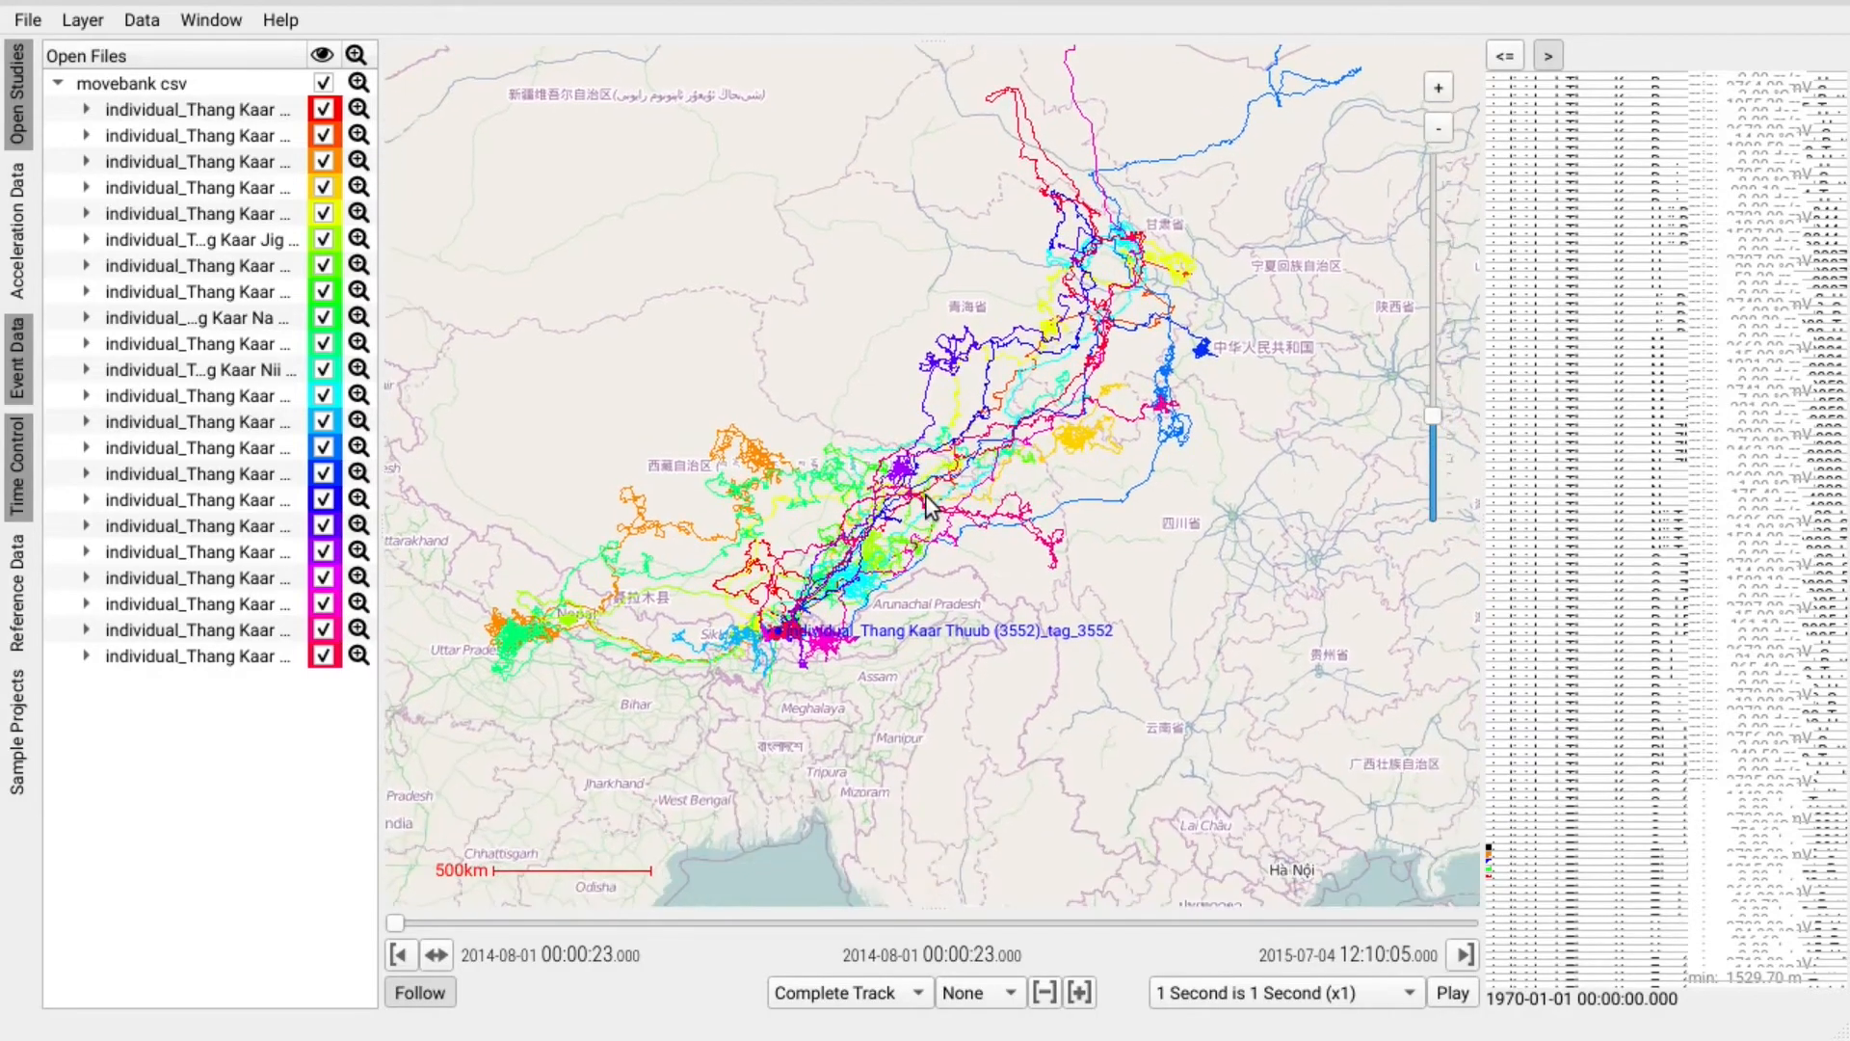
pyautogui.click(86, 109)
pyautogui.click(87, 187)
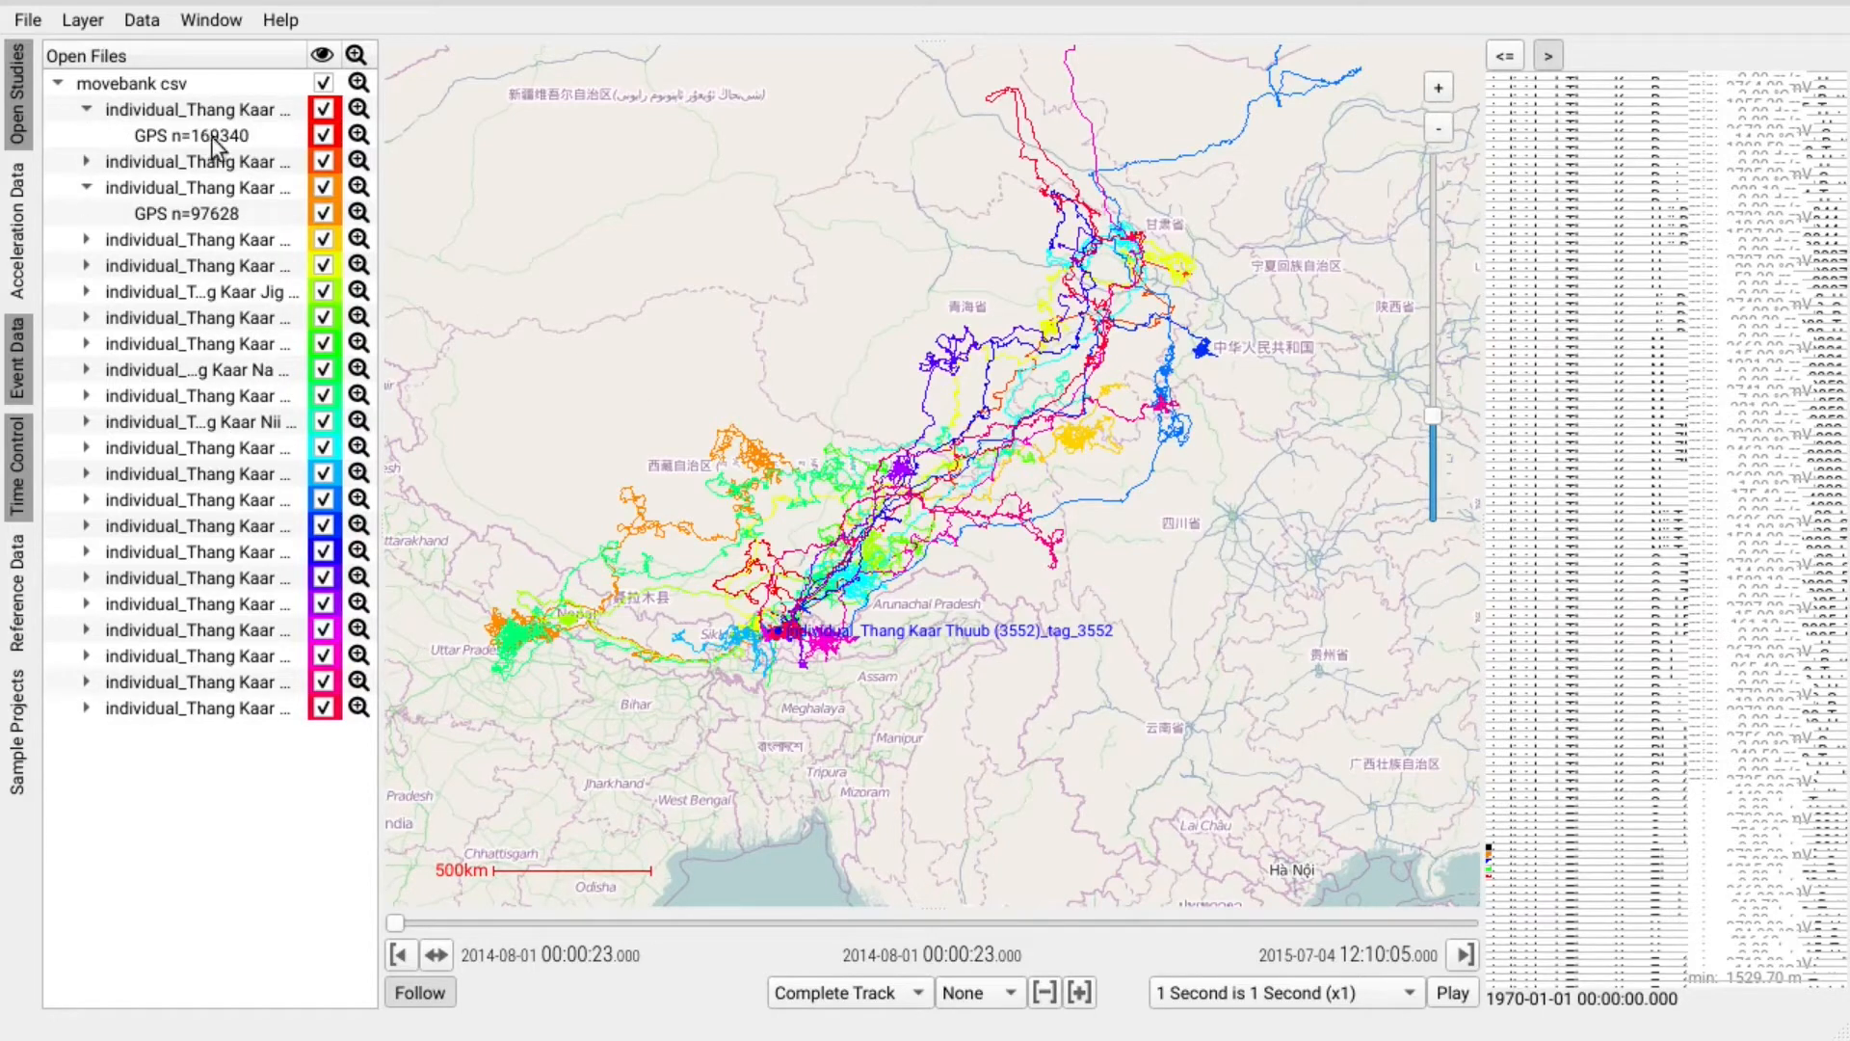
pyautogui.click(220, 222)
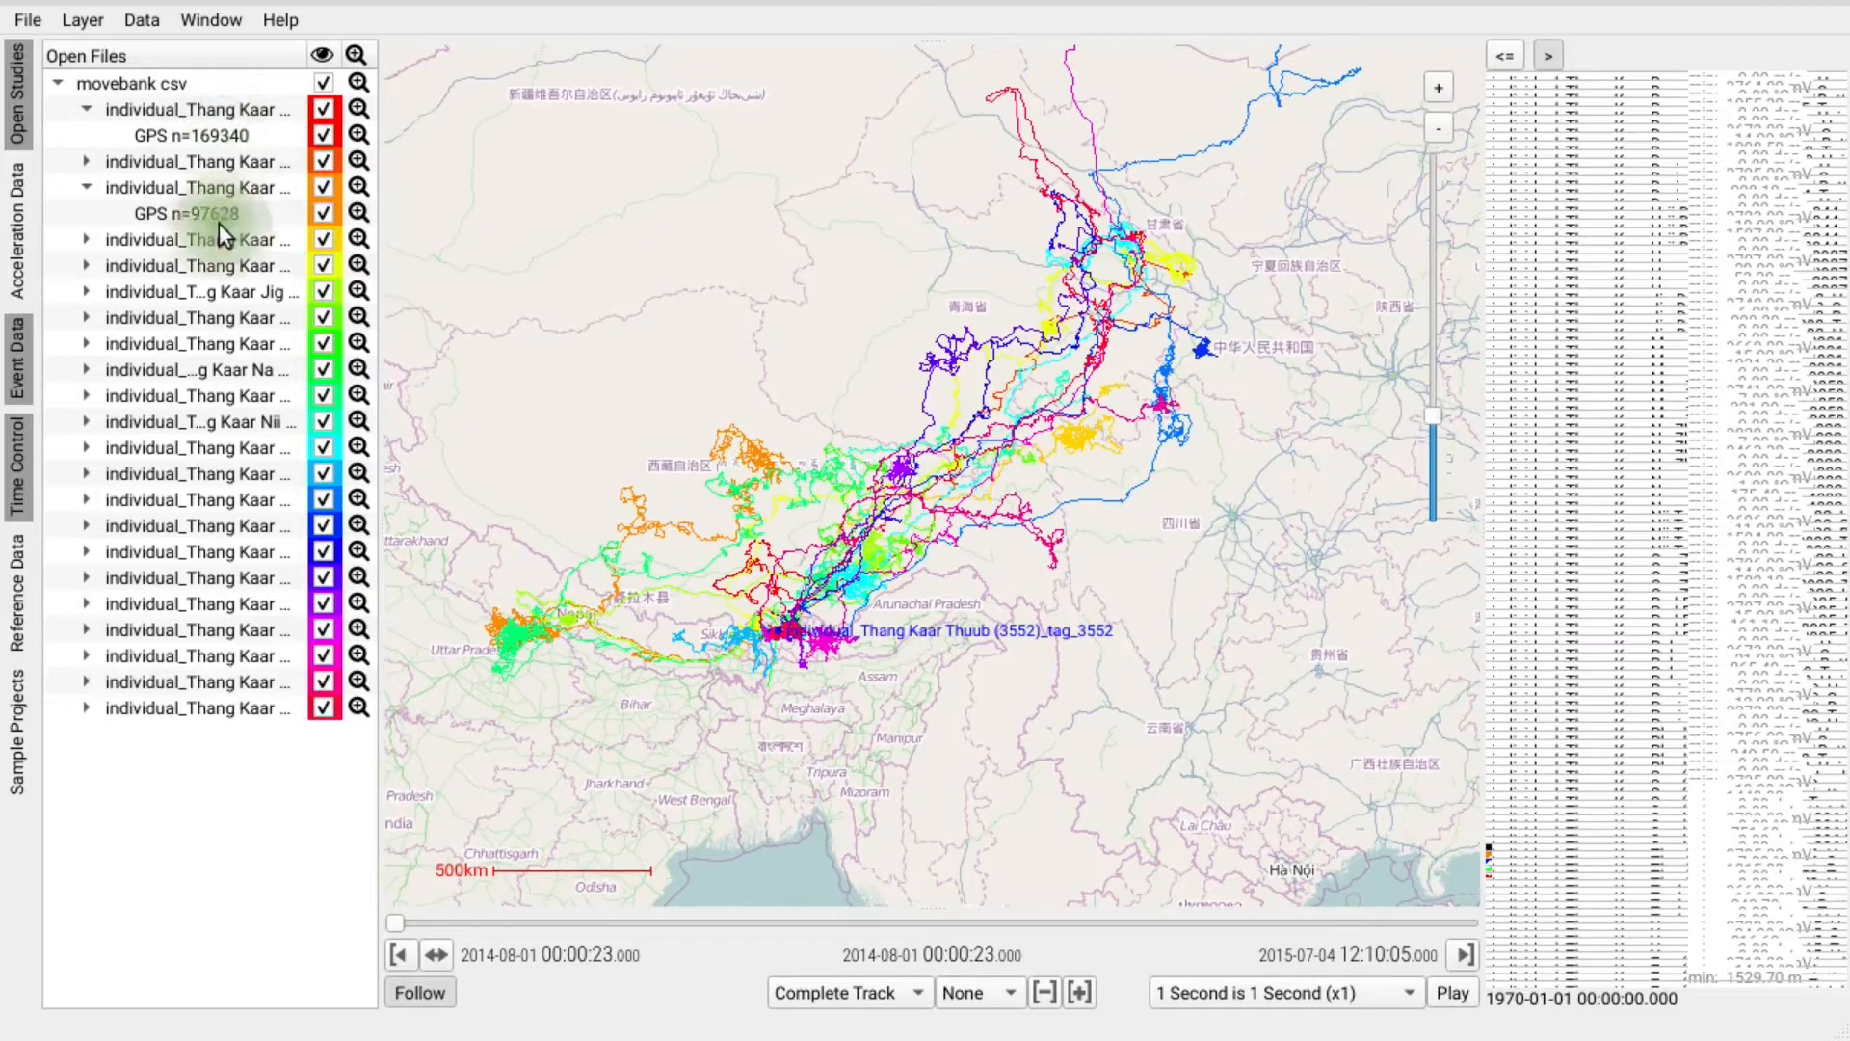
pyautogui.click(87, 577)
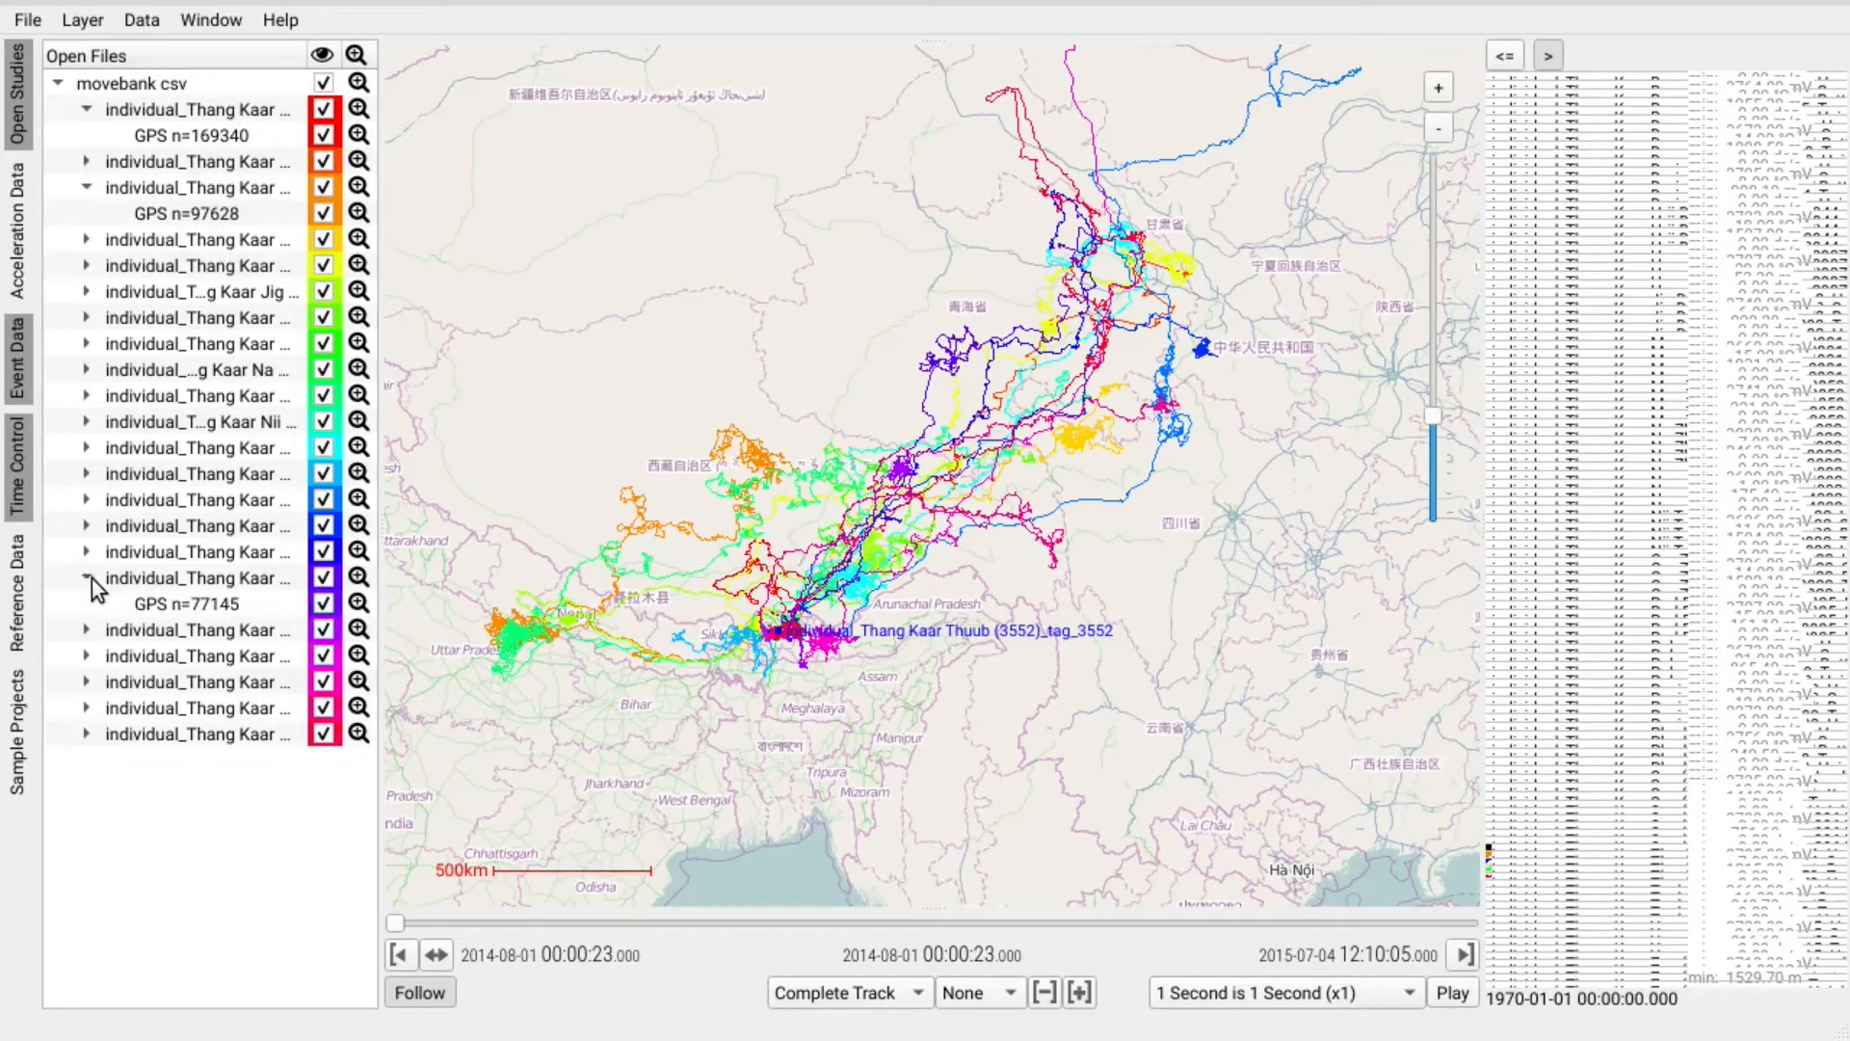
pyautogui.click(87, 656)
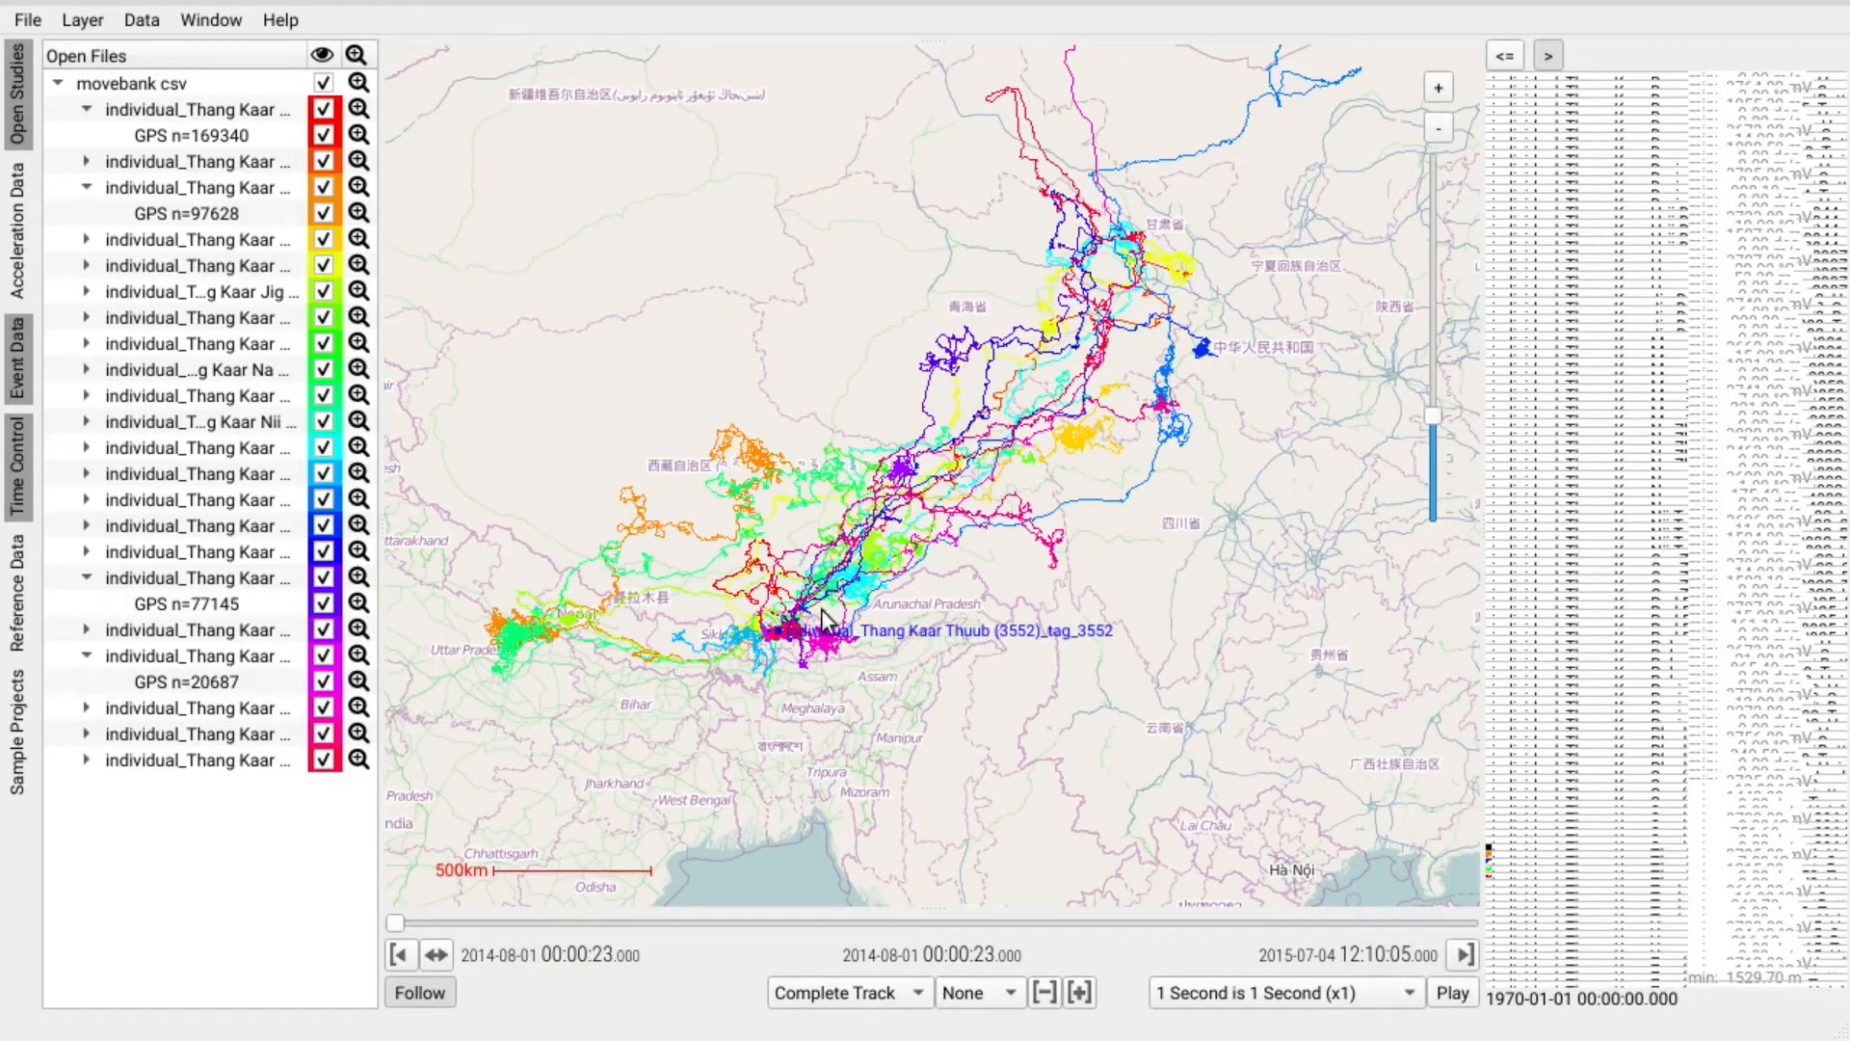
pyautogui.scroll(1, 788, 631)
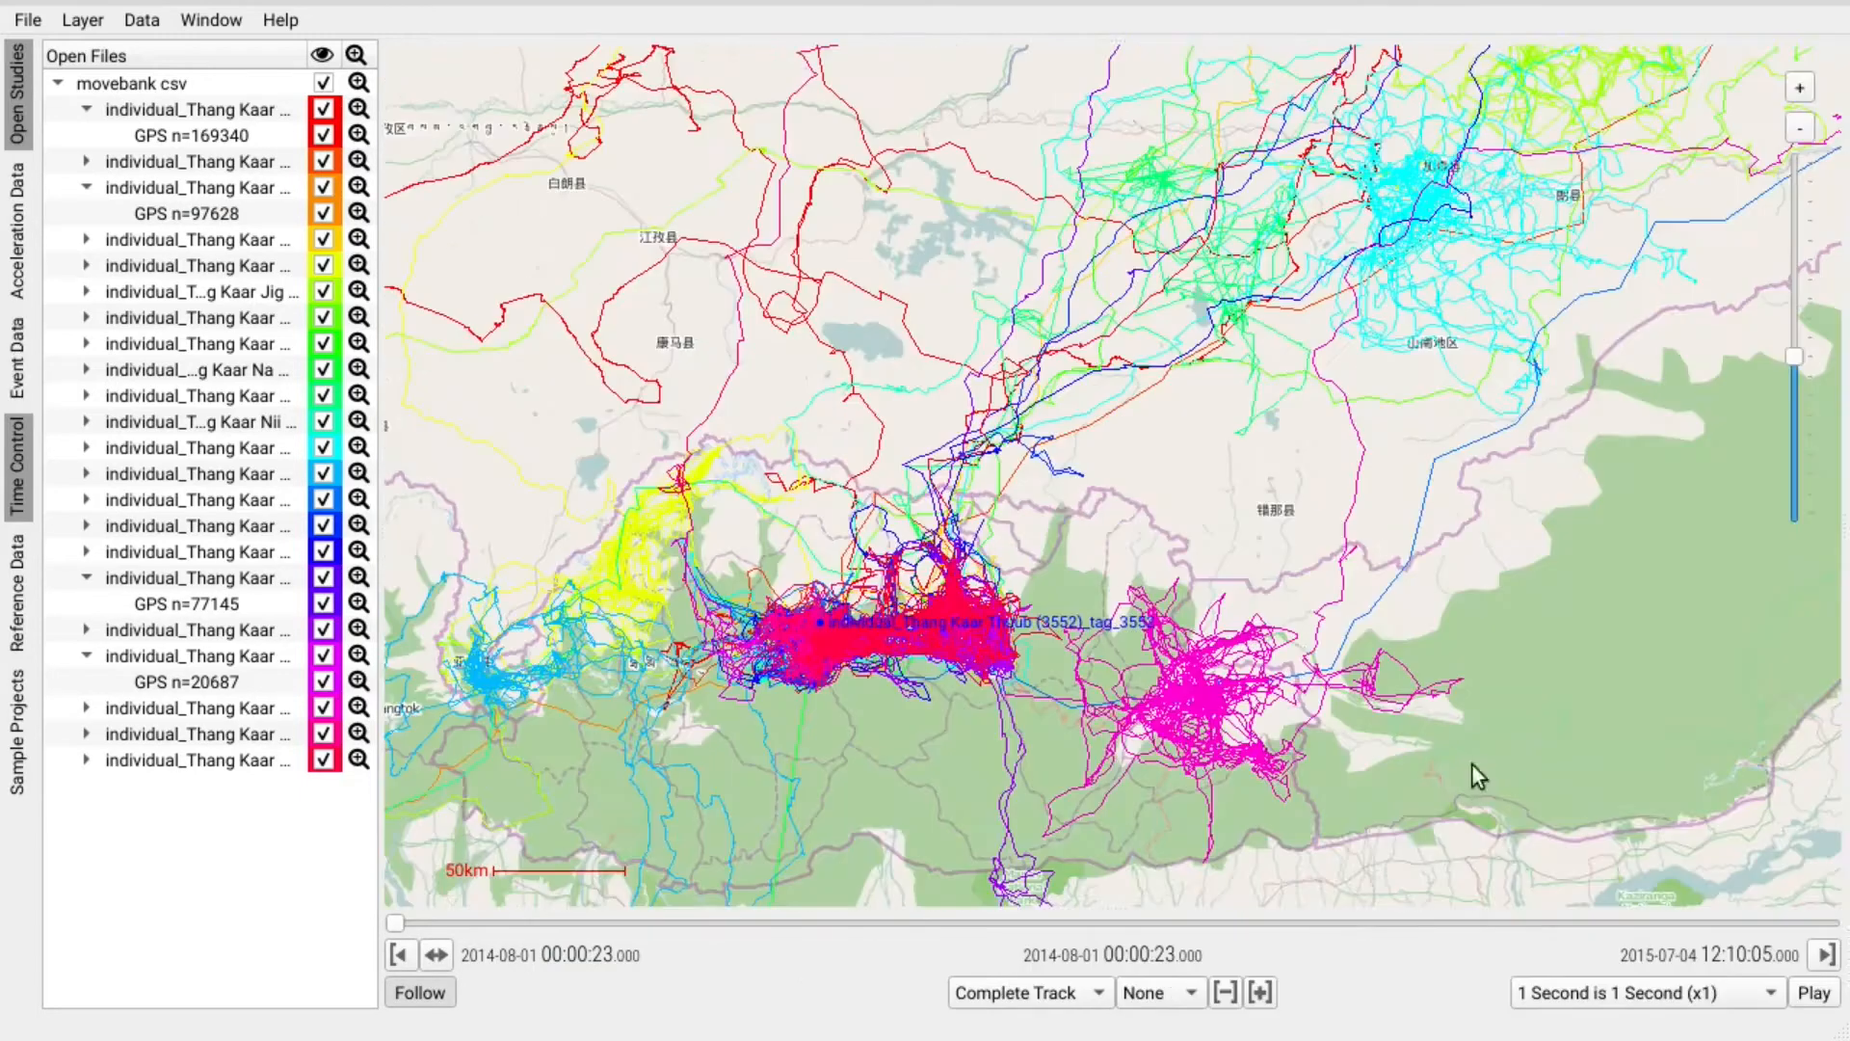
# Switch the base map to Bing Arial satellite imagery and pan the aerial view.
pyautogui.click(90, 20)
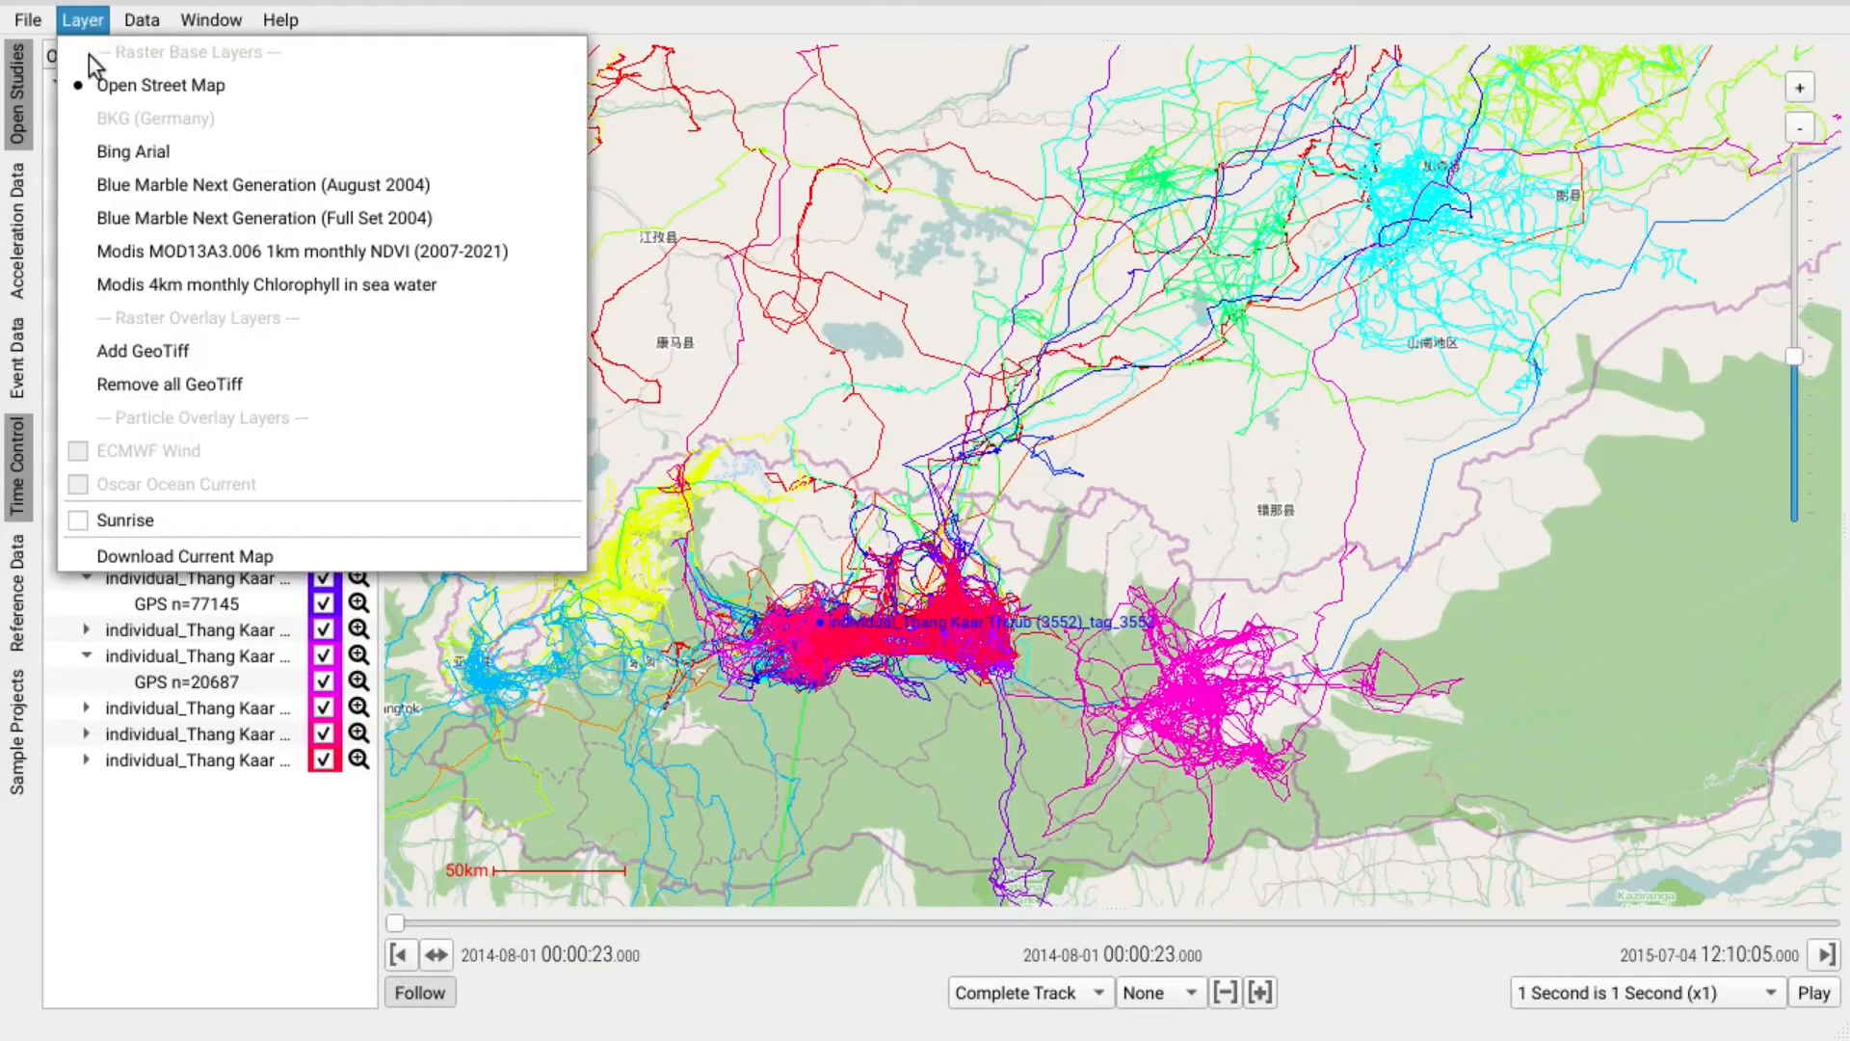
pyautogui.click(183, 154)
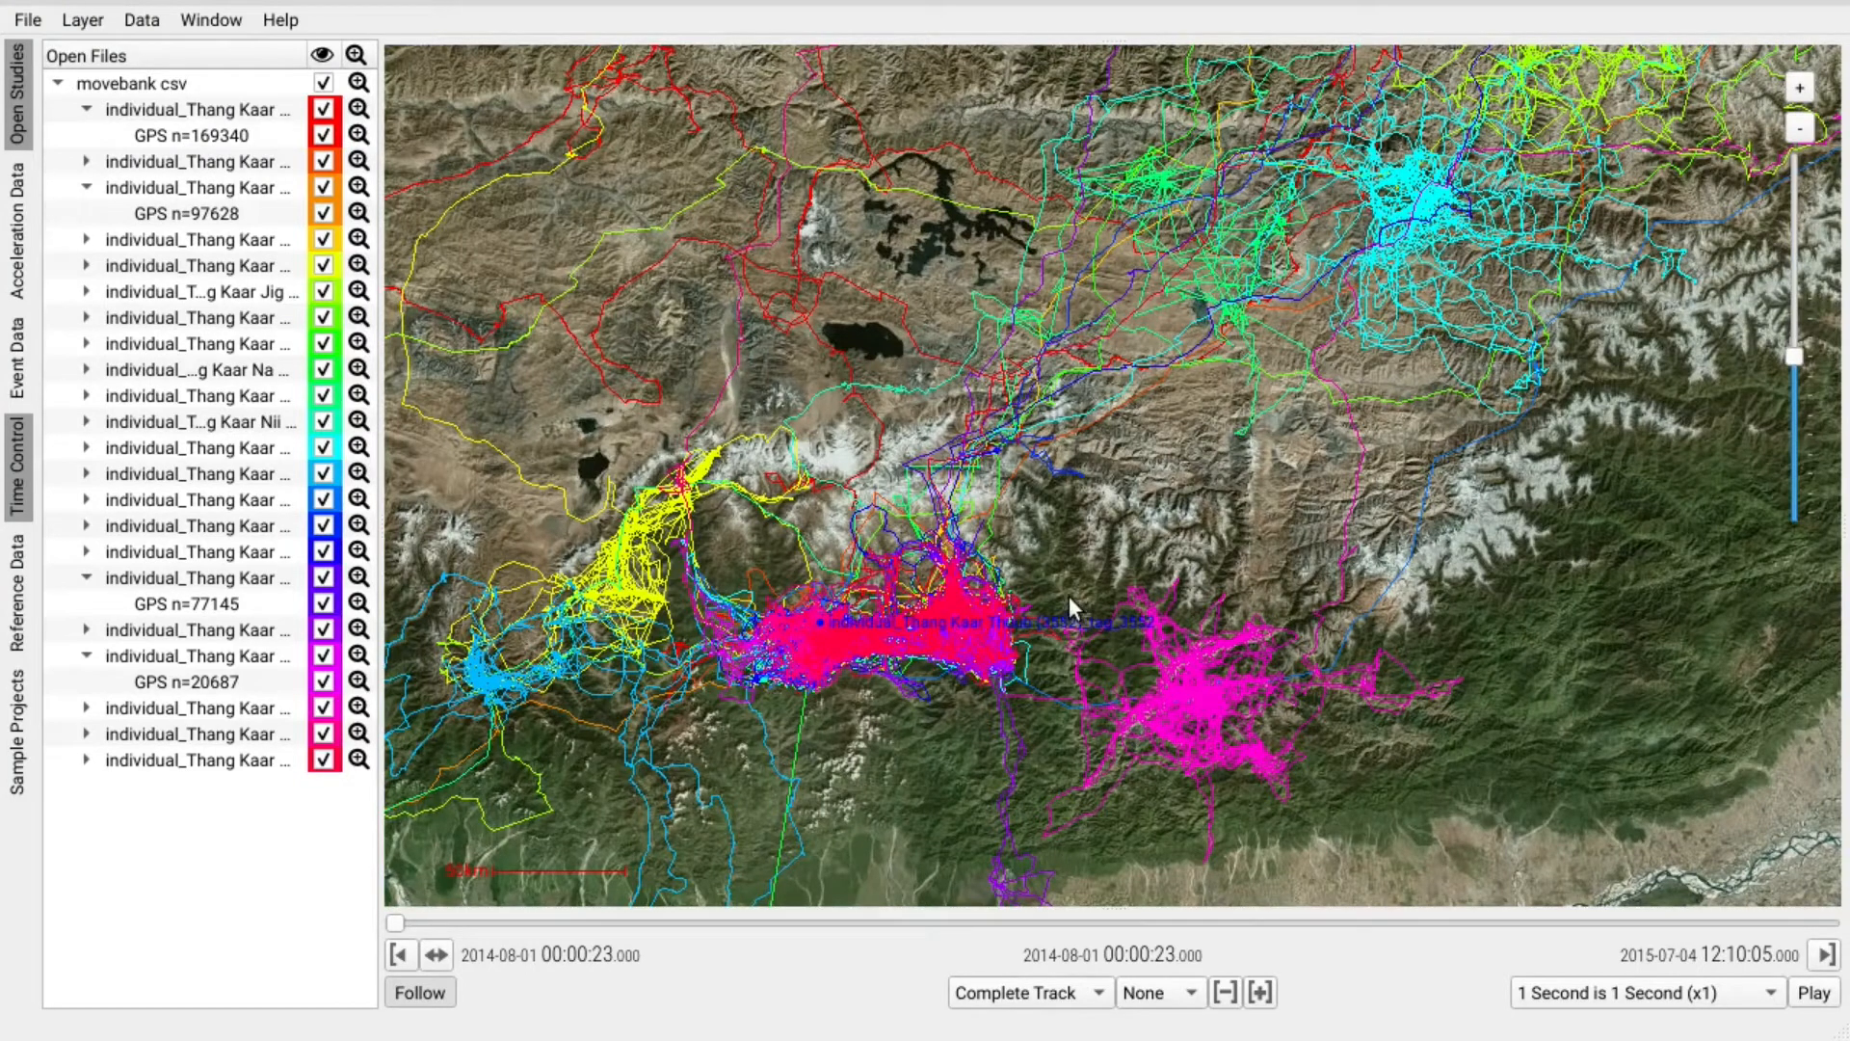
pyautogui.moveTo(1038, 584); pyautogui.dragTo(1067, 506)
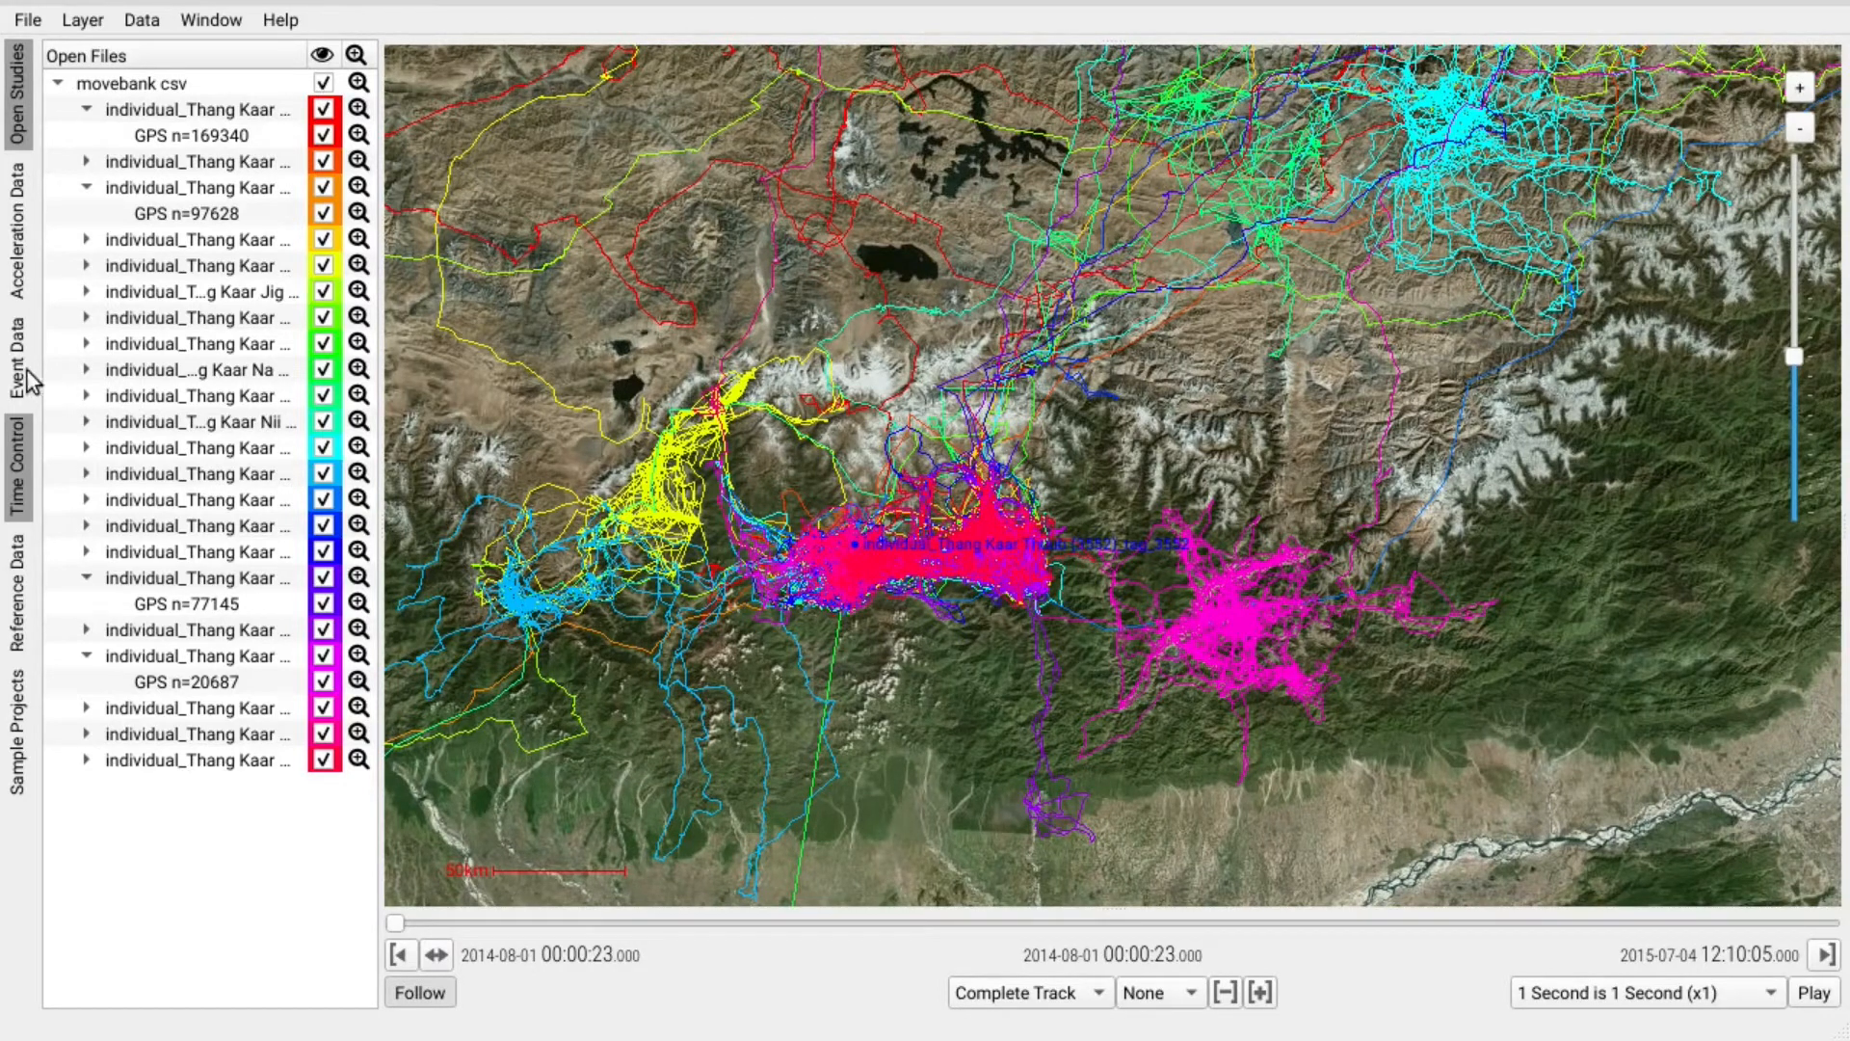
pyautogui.click(325, 90)
# Hide all vultures except Thang Kaar Dawa and zoom in on its orange track.
pyautogui.click(325, 90)
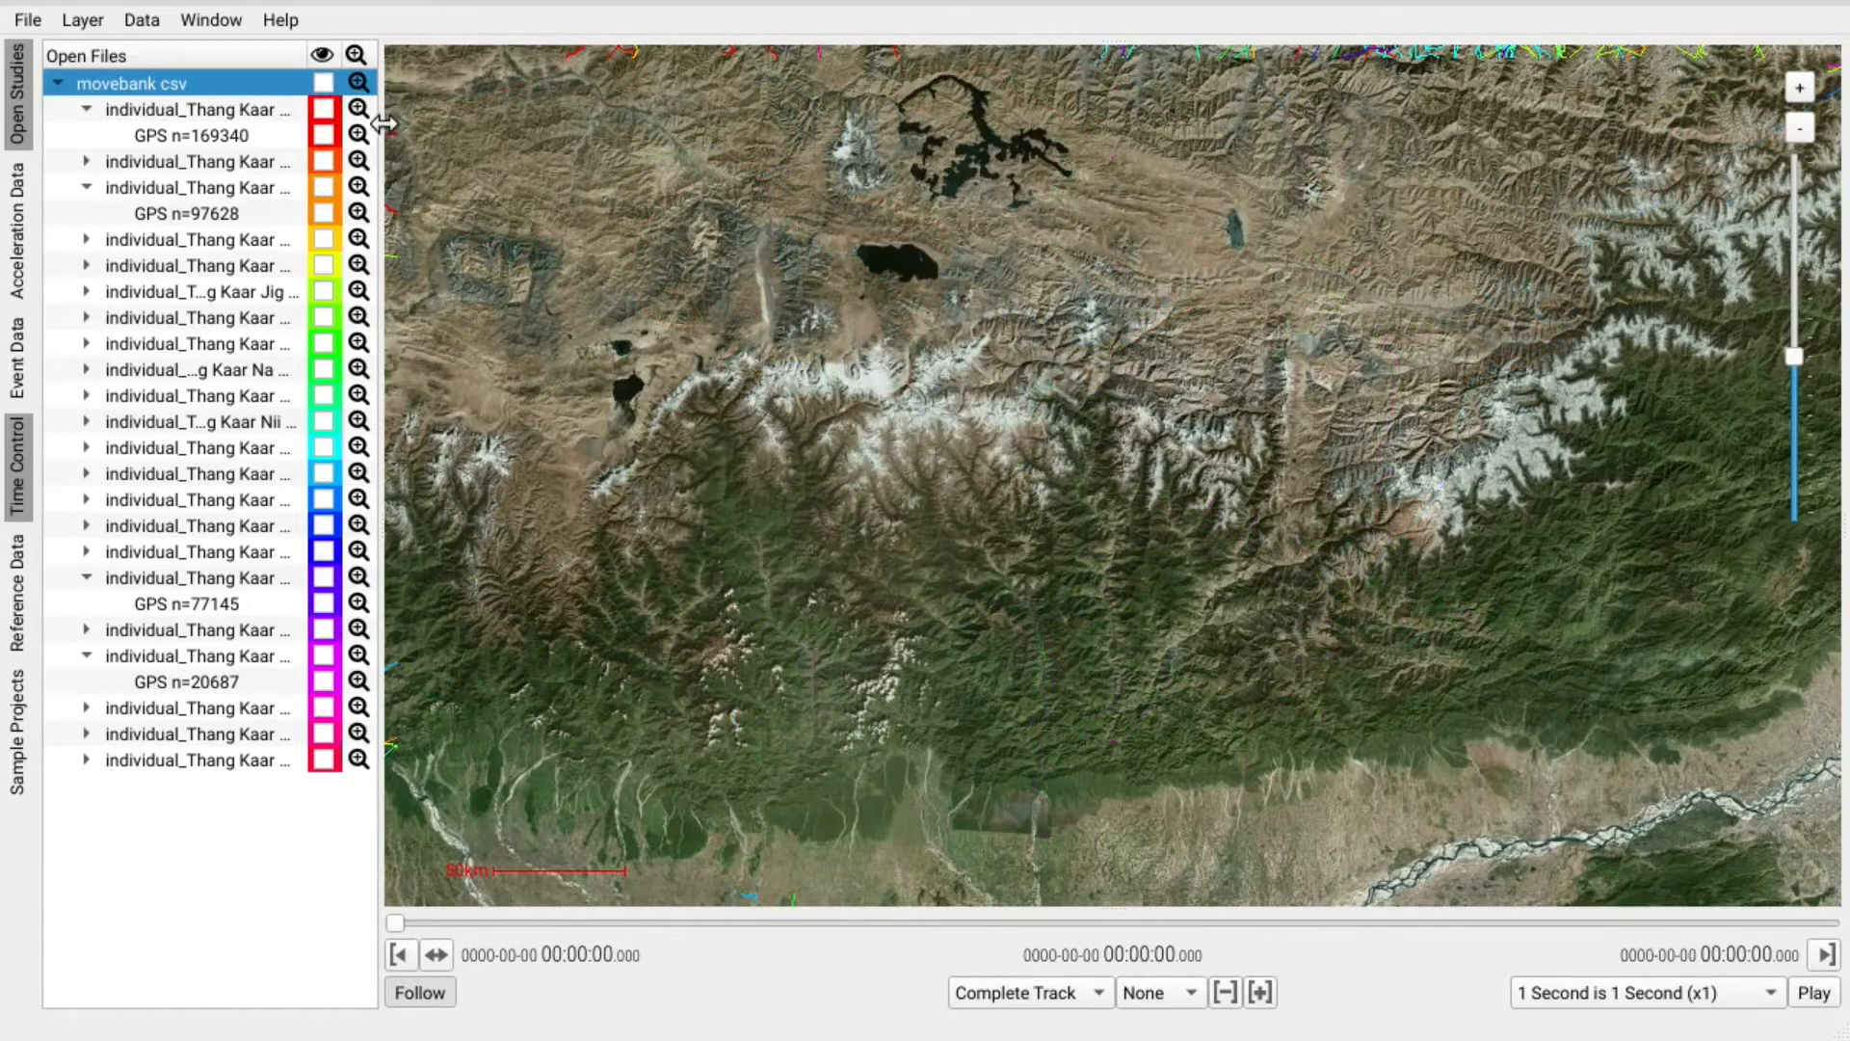
pyautogui.moveTo(387, 126); pyautogui.dragTo(476, 127)
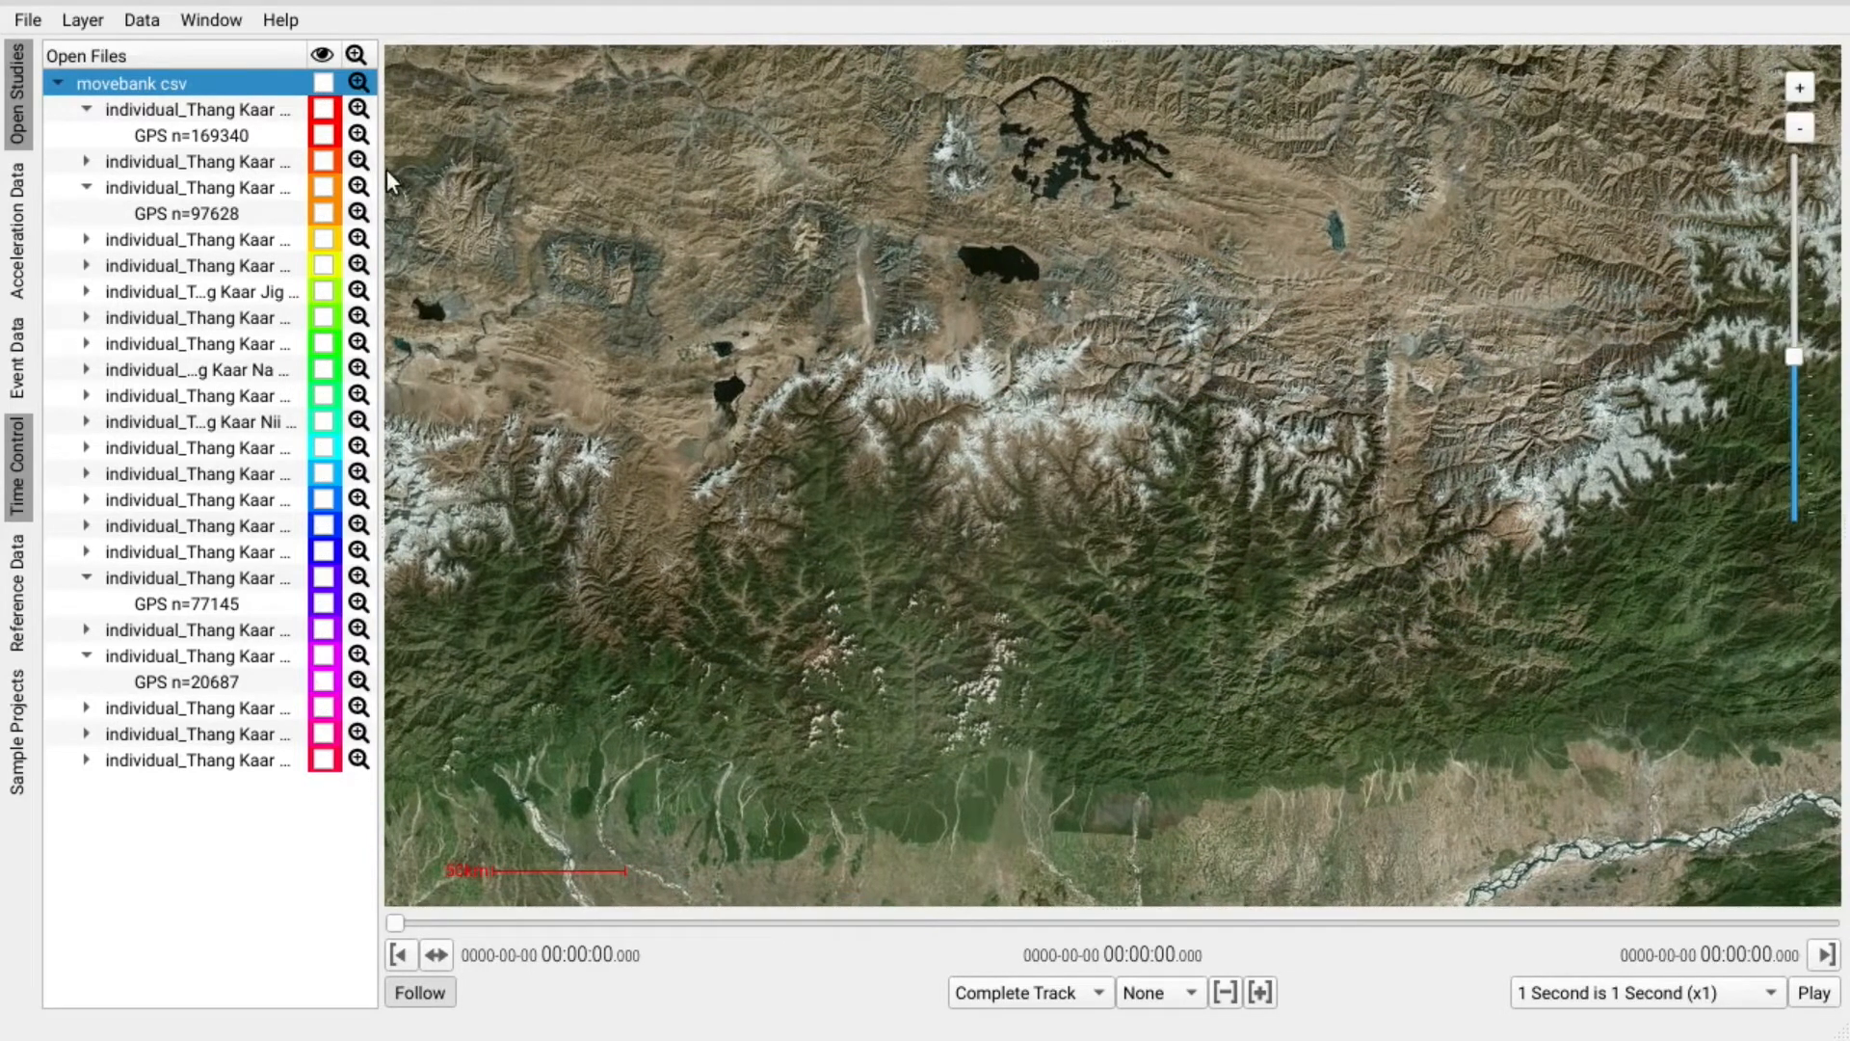
pyautogui.moveTo(384, 173); pyautogui.dragTo(479, 173)
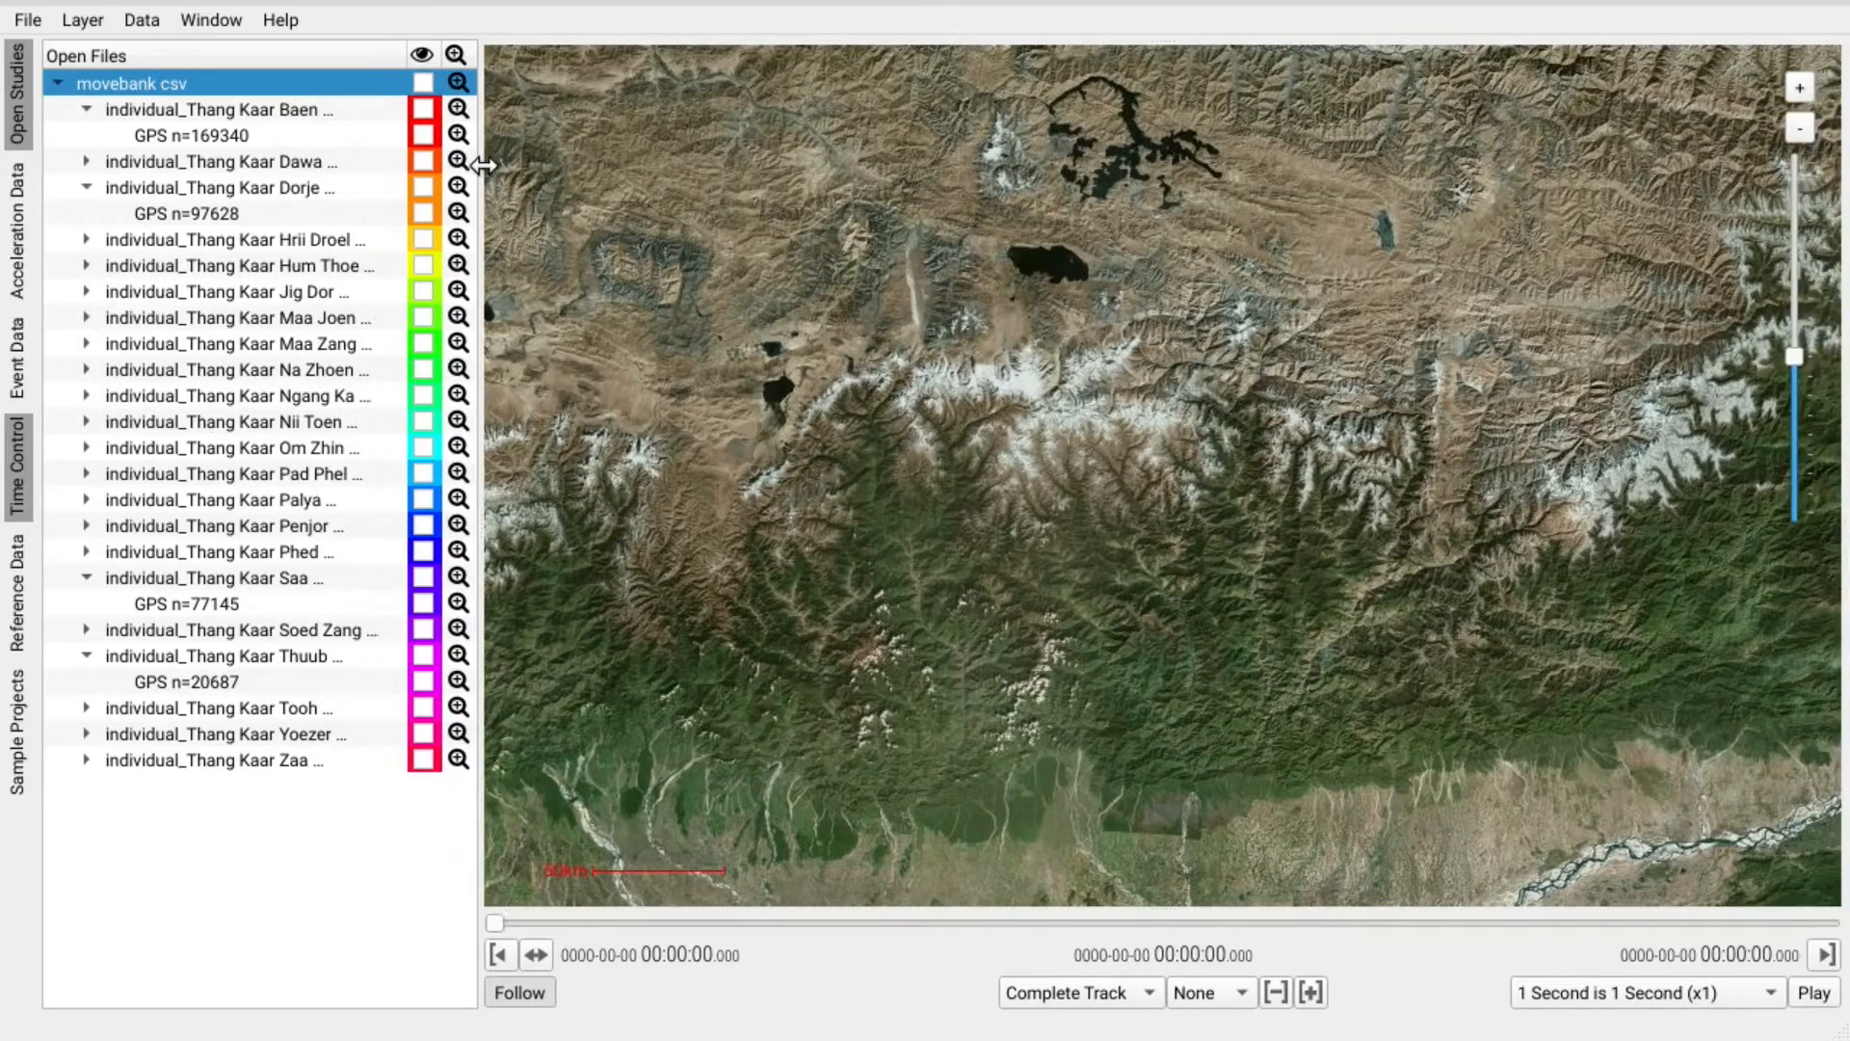
pyautogui.click(301, 162)
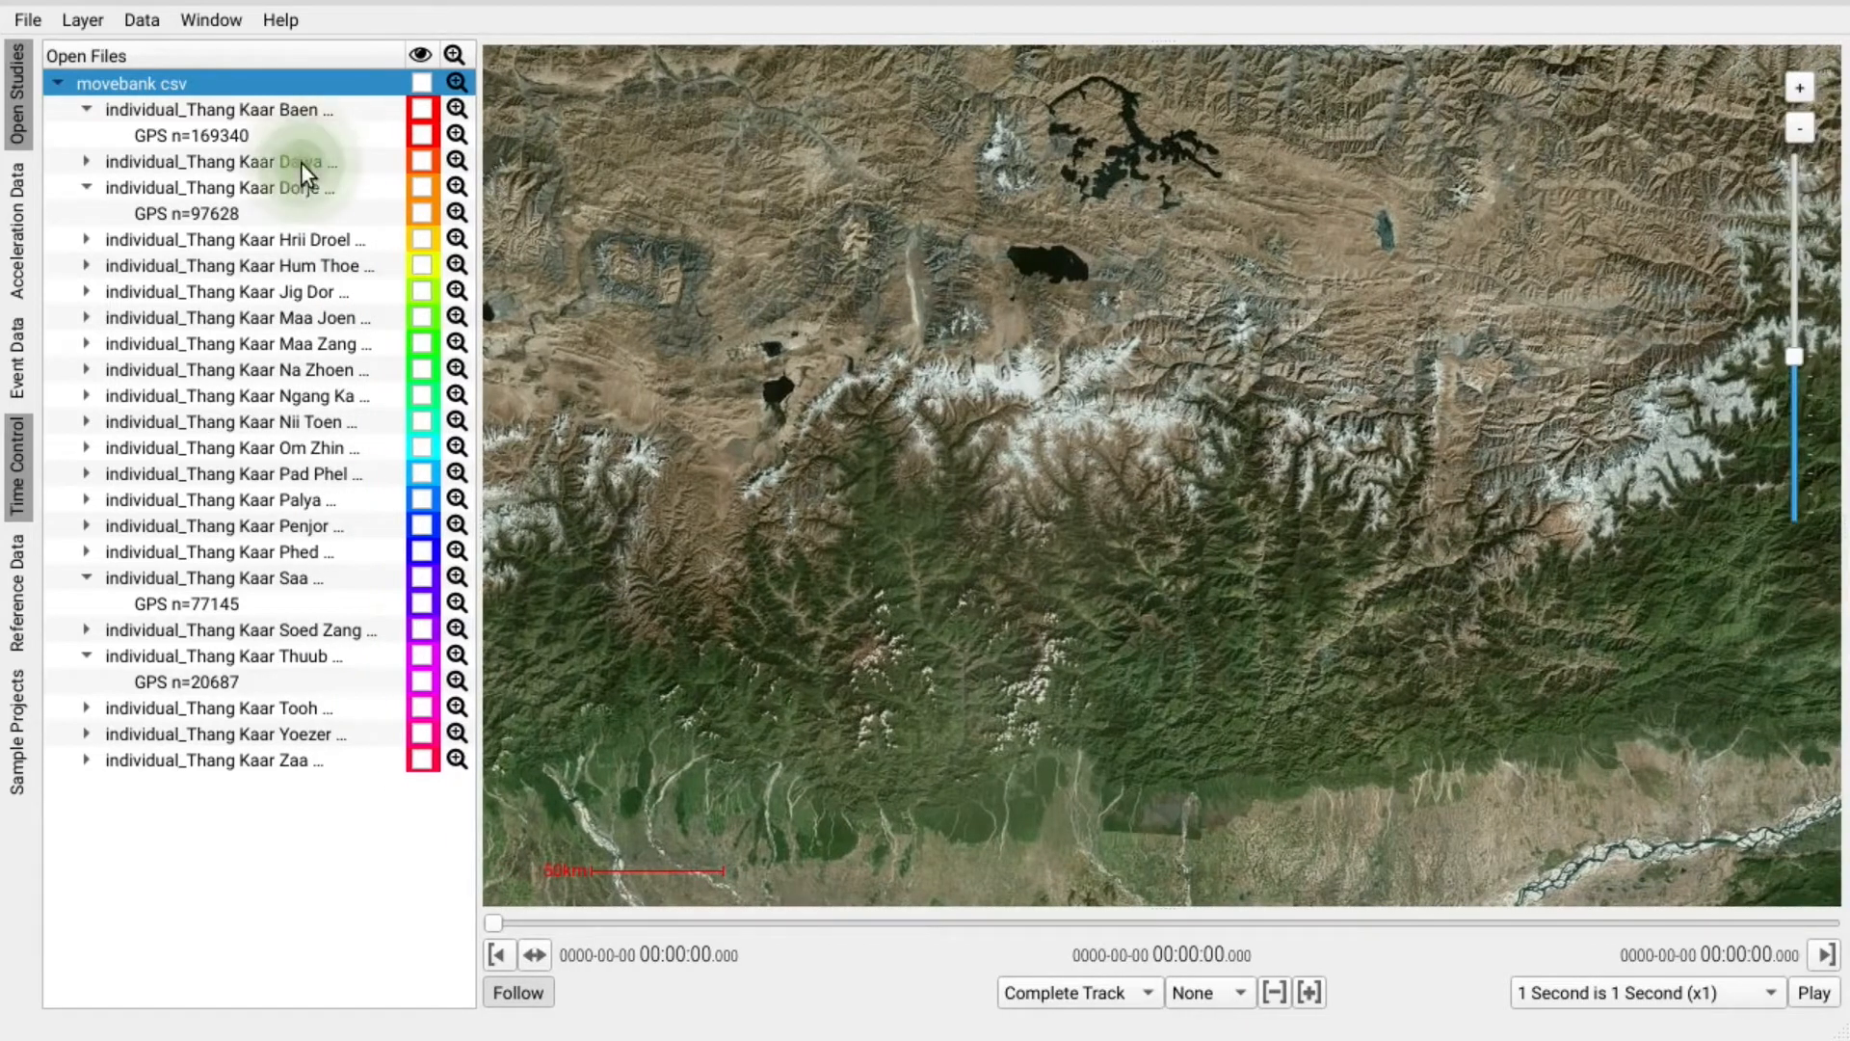
pyautogui.click(421, 161)
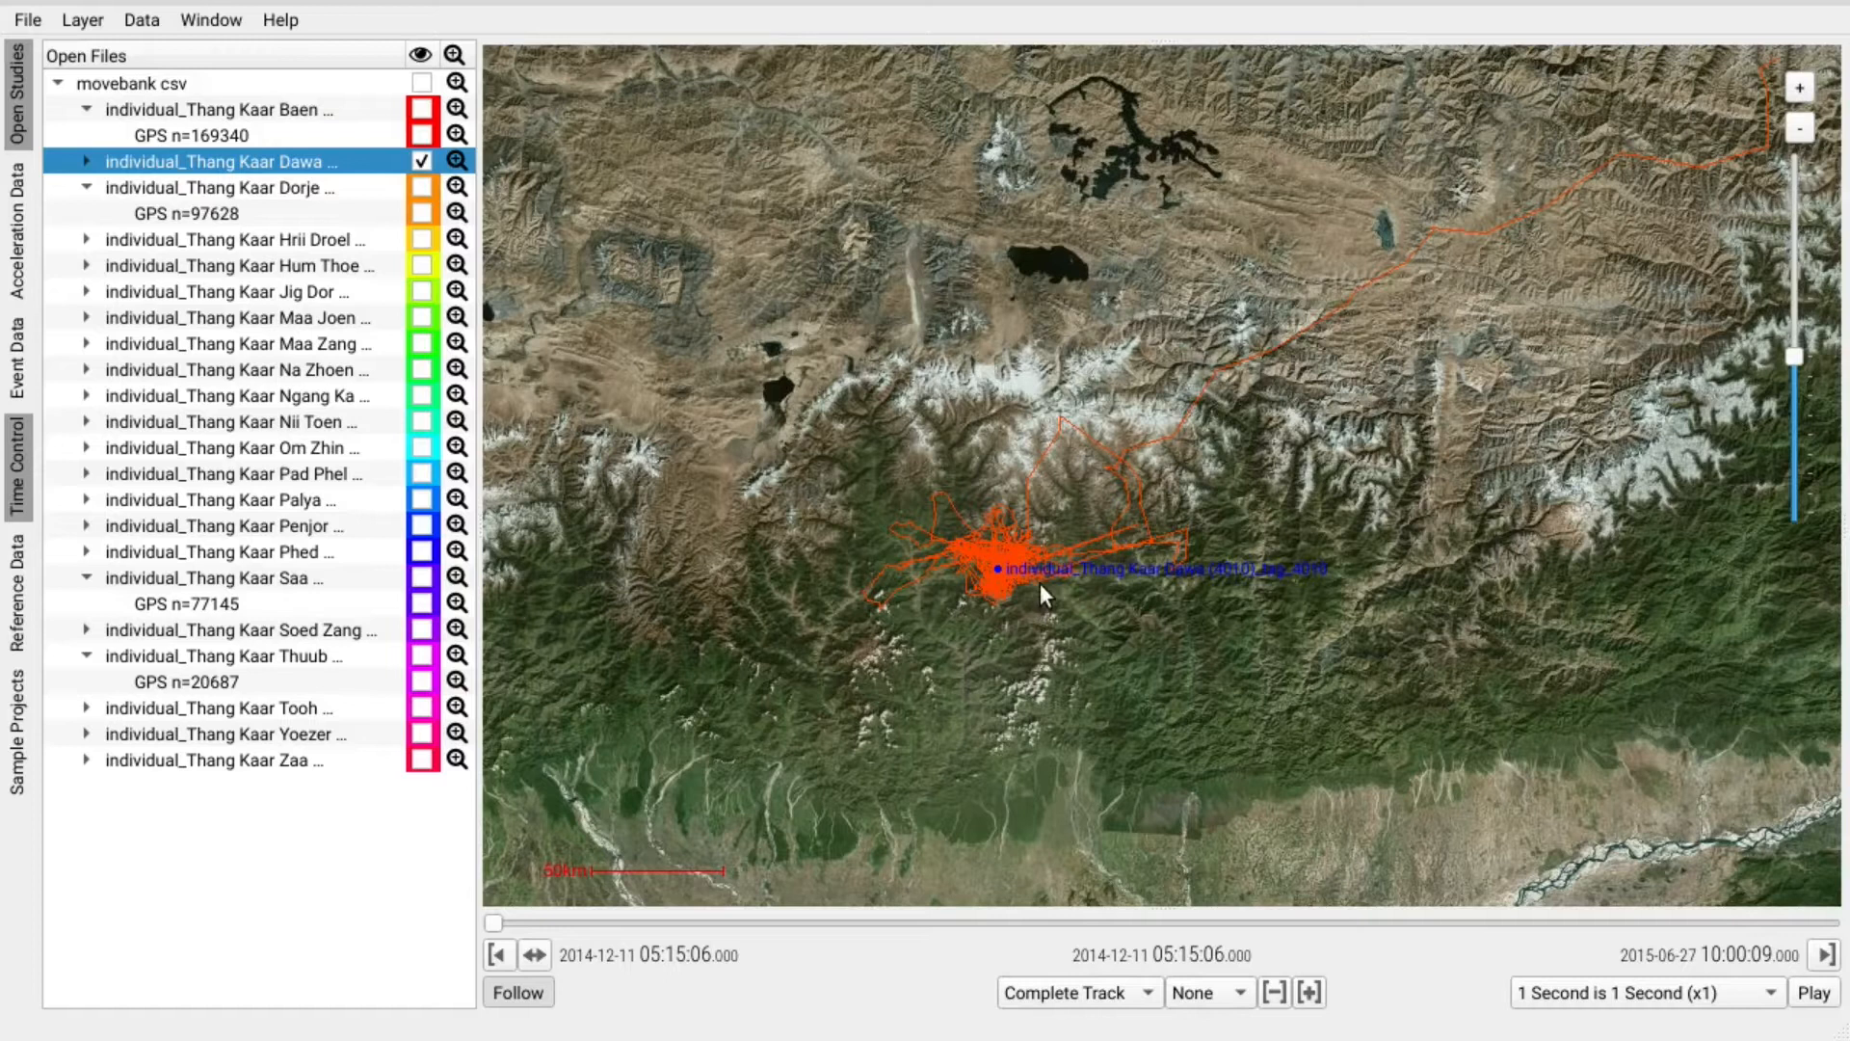
pyautogui.moveTo(1038, 582); pyautogui.dragTo(1035, 529)
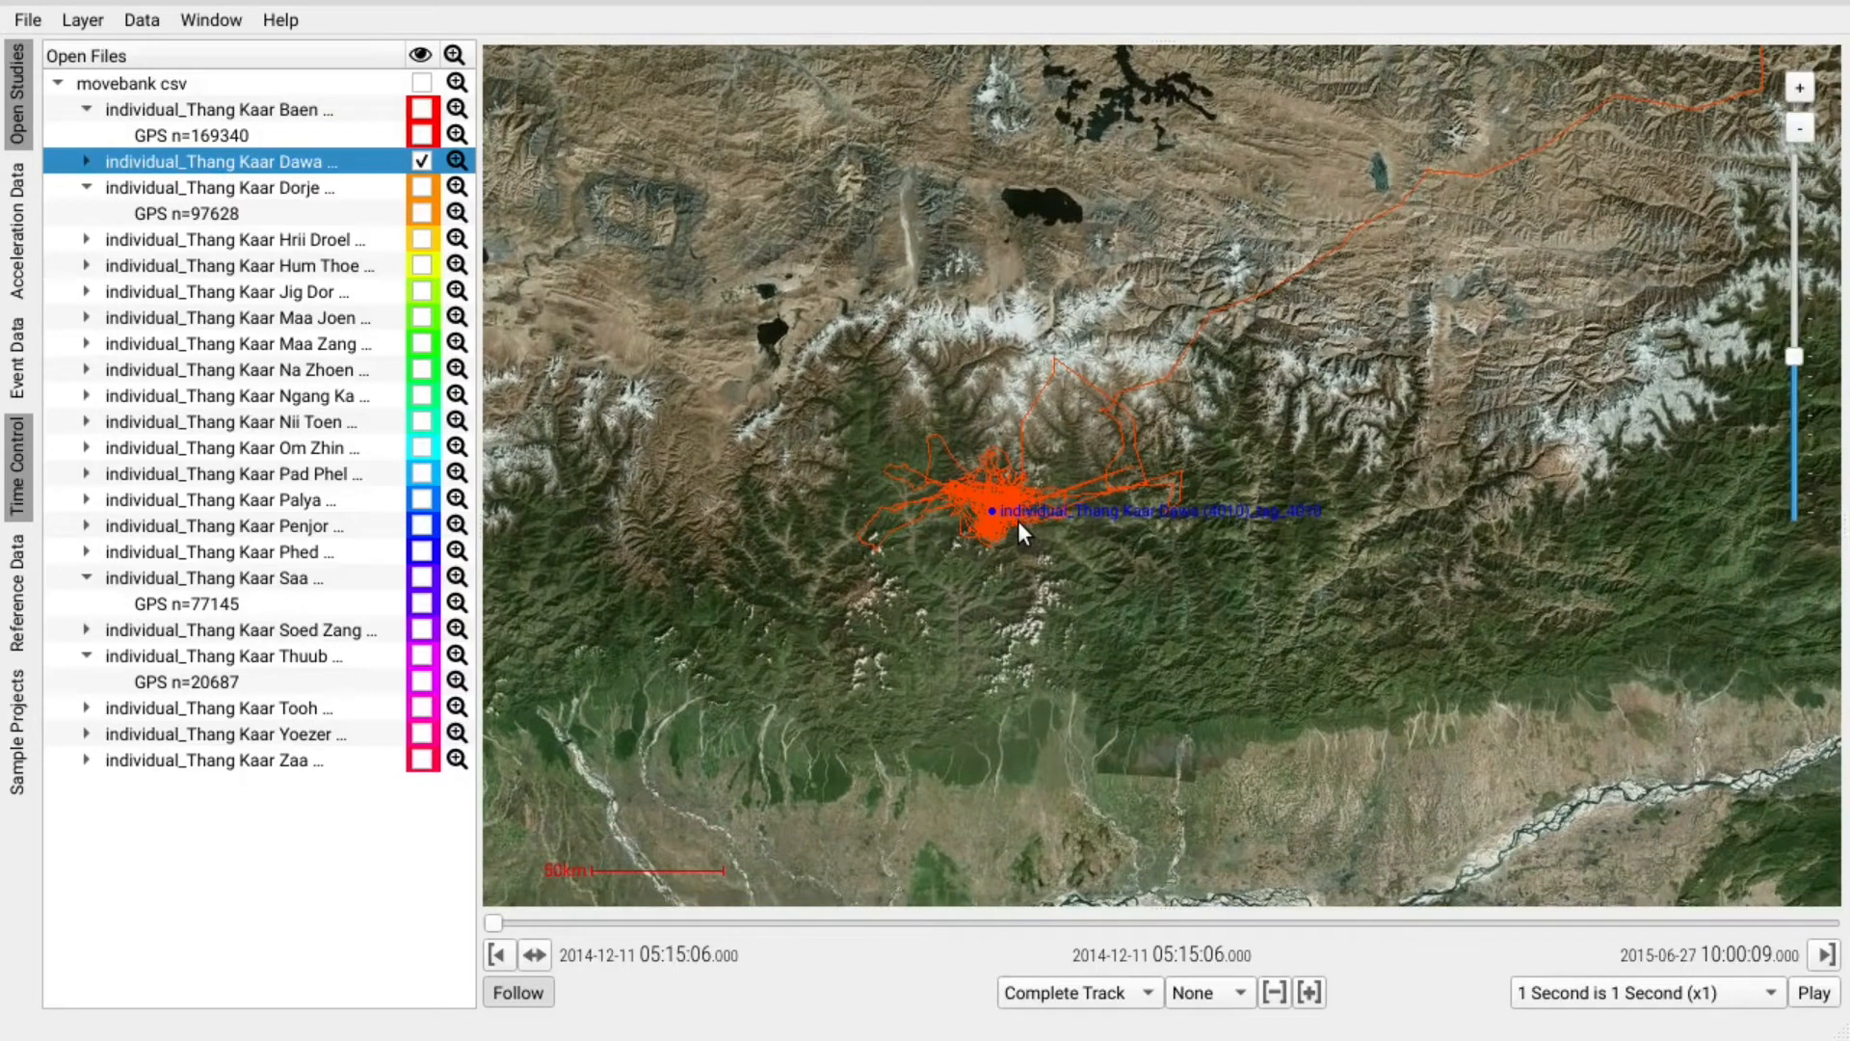
pyautogui.scroll(3, 1003, 512)
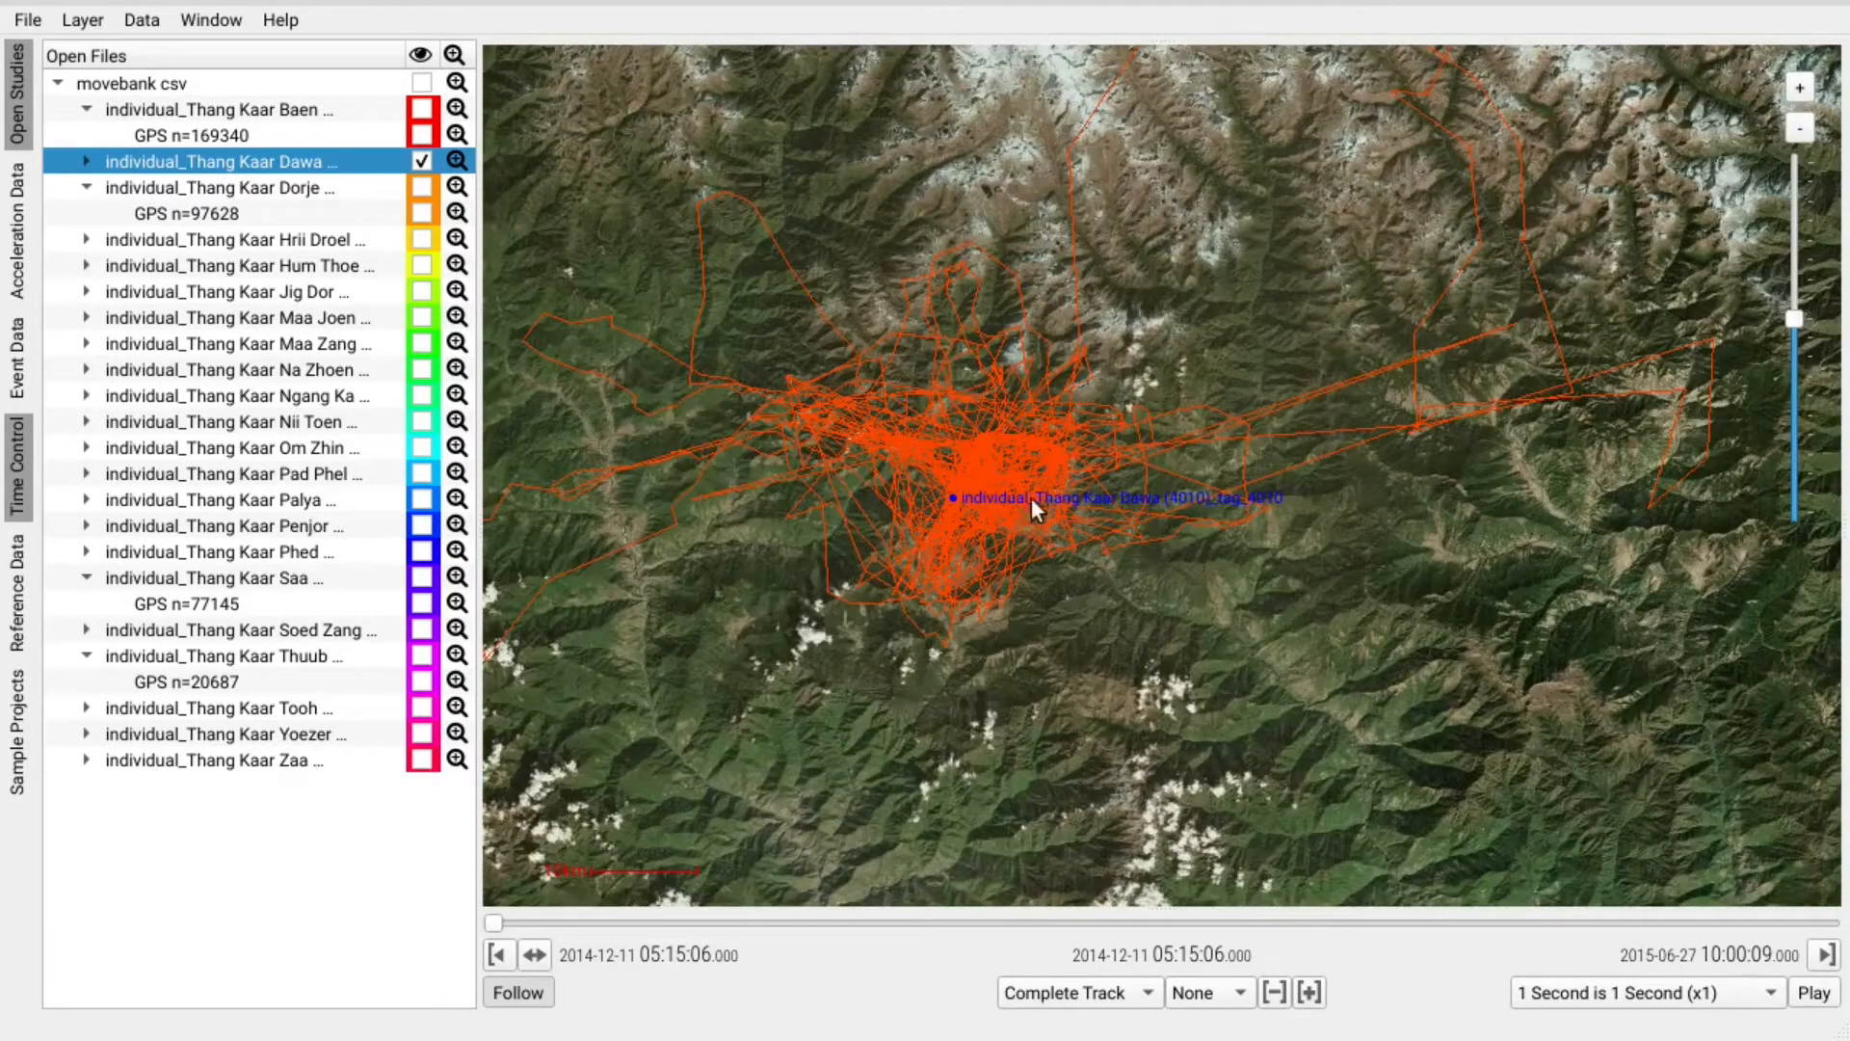
pyautogui.moveTo(1050, 489); pyautogui.dragTo(1065, 496)
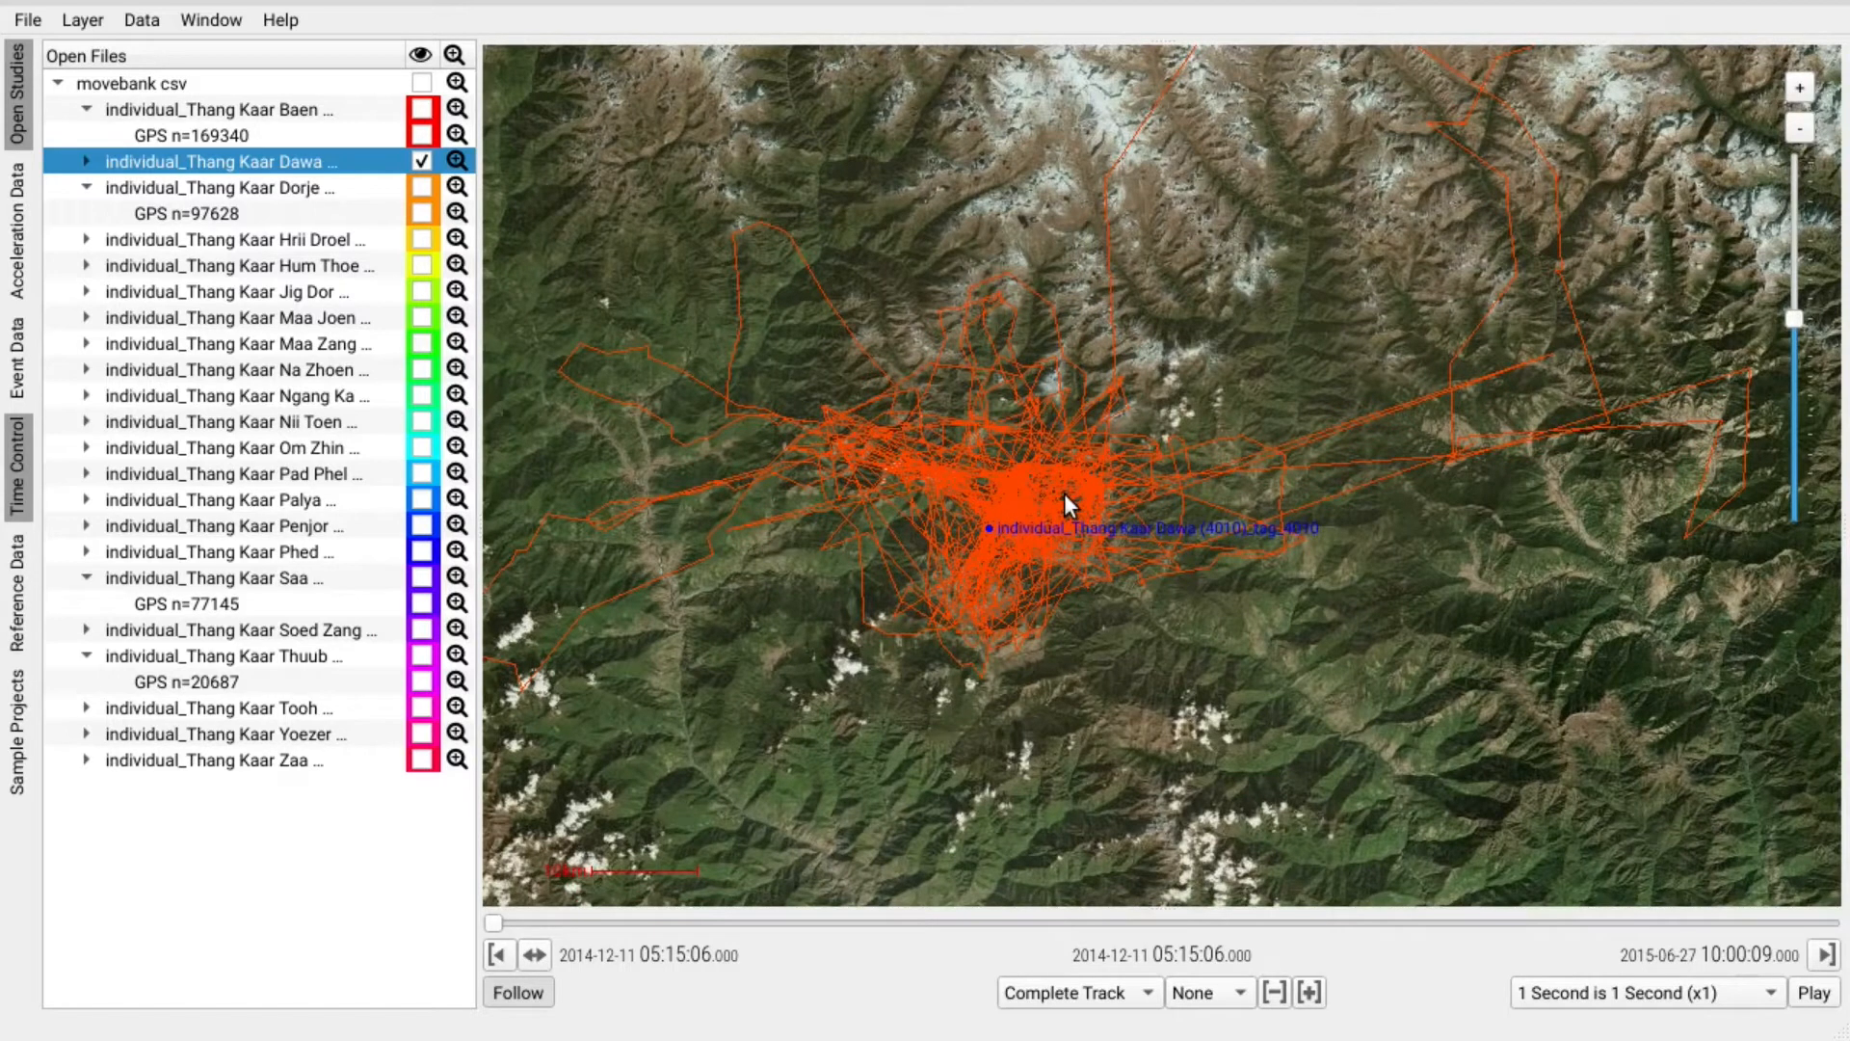
pyautogui.click(1152, 992)
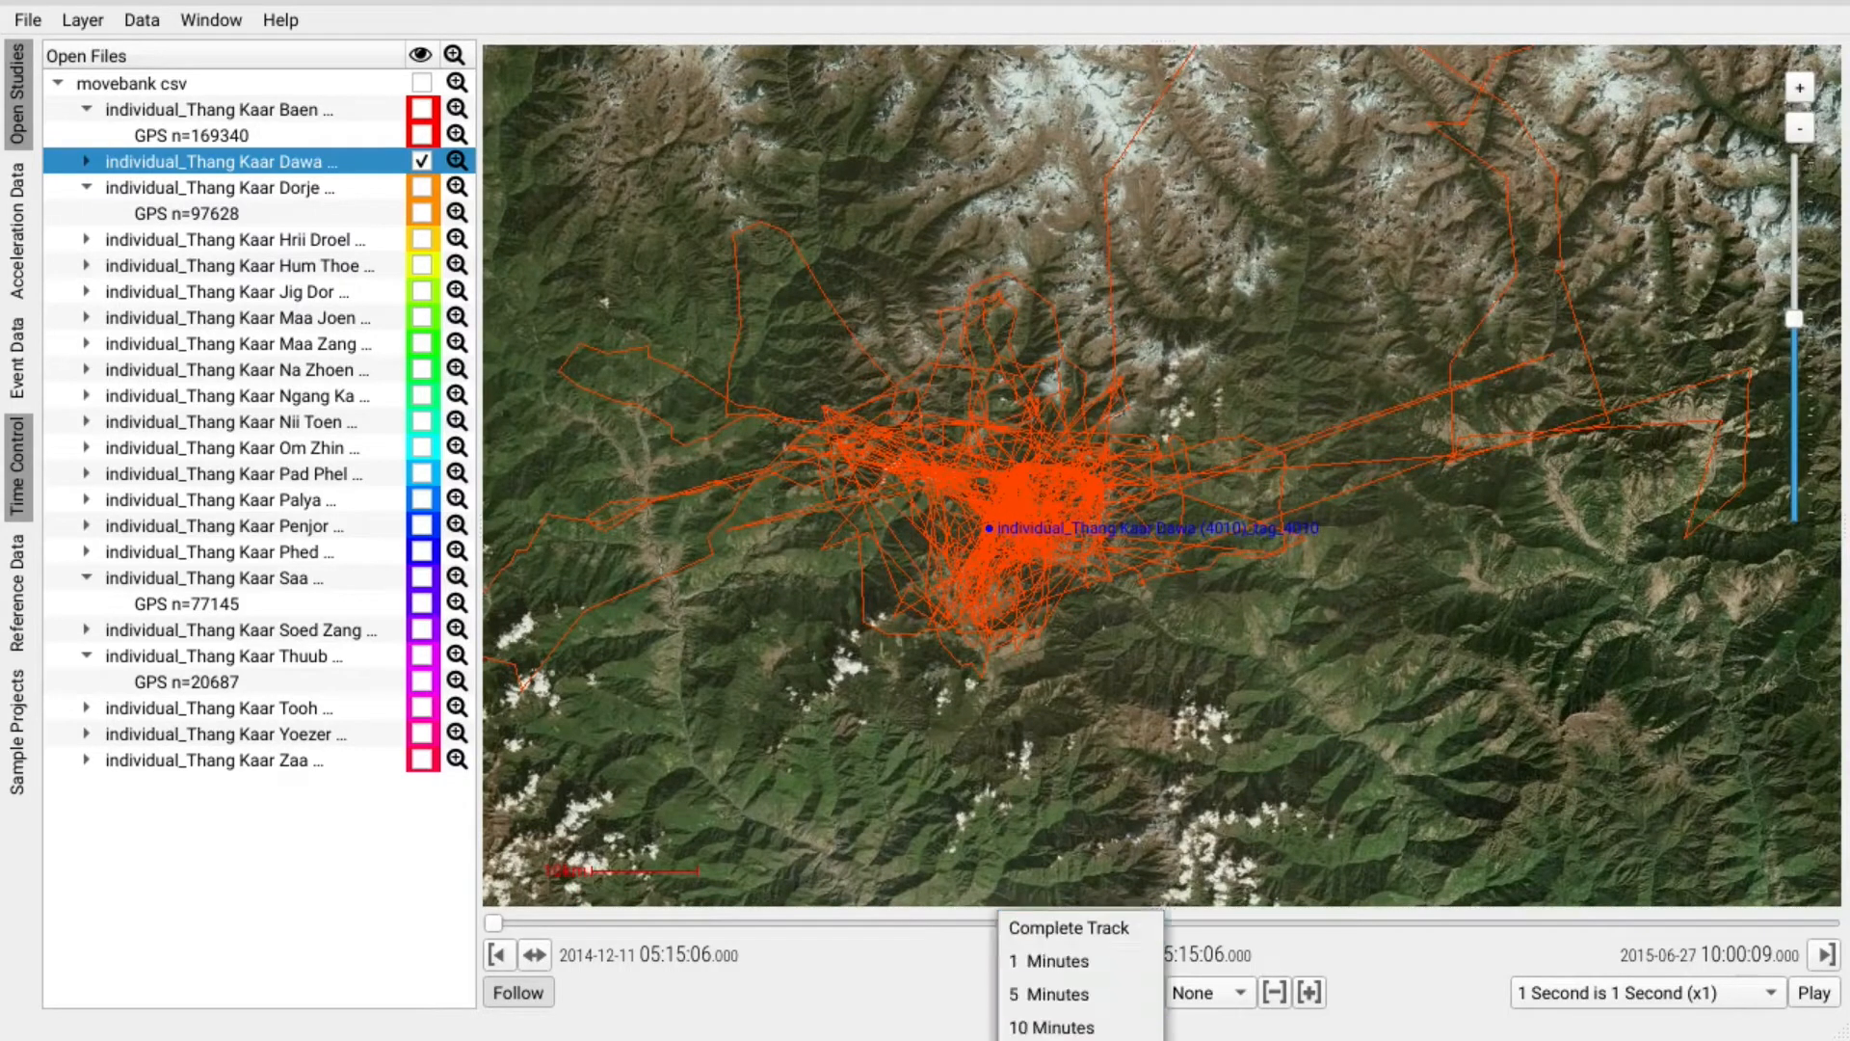
# Play back Dawa's track with a 2 Days trailing window to 2014-12-27, following the bird.
pyautogui.click(1060, 1038)
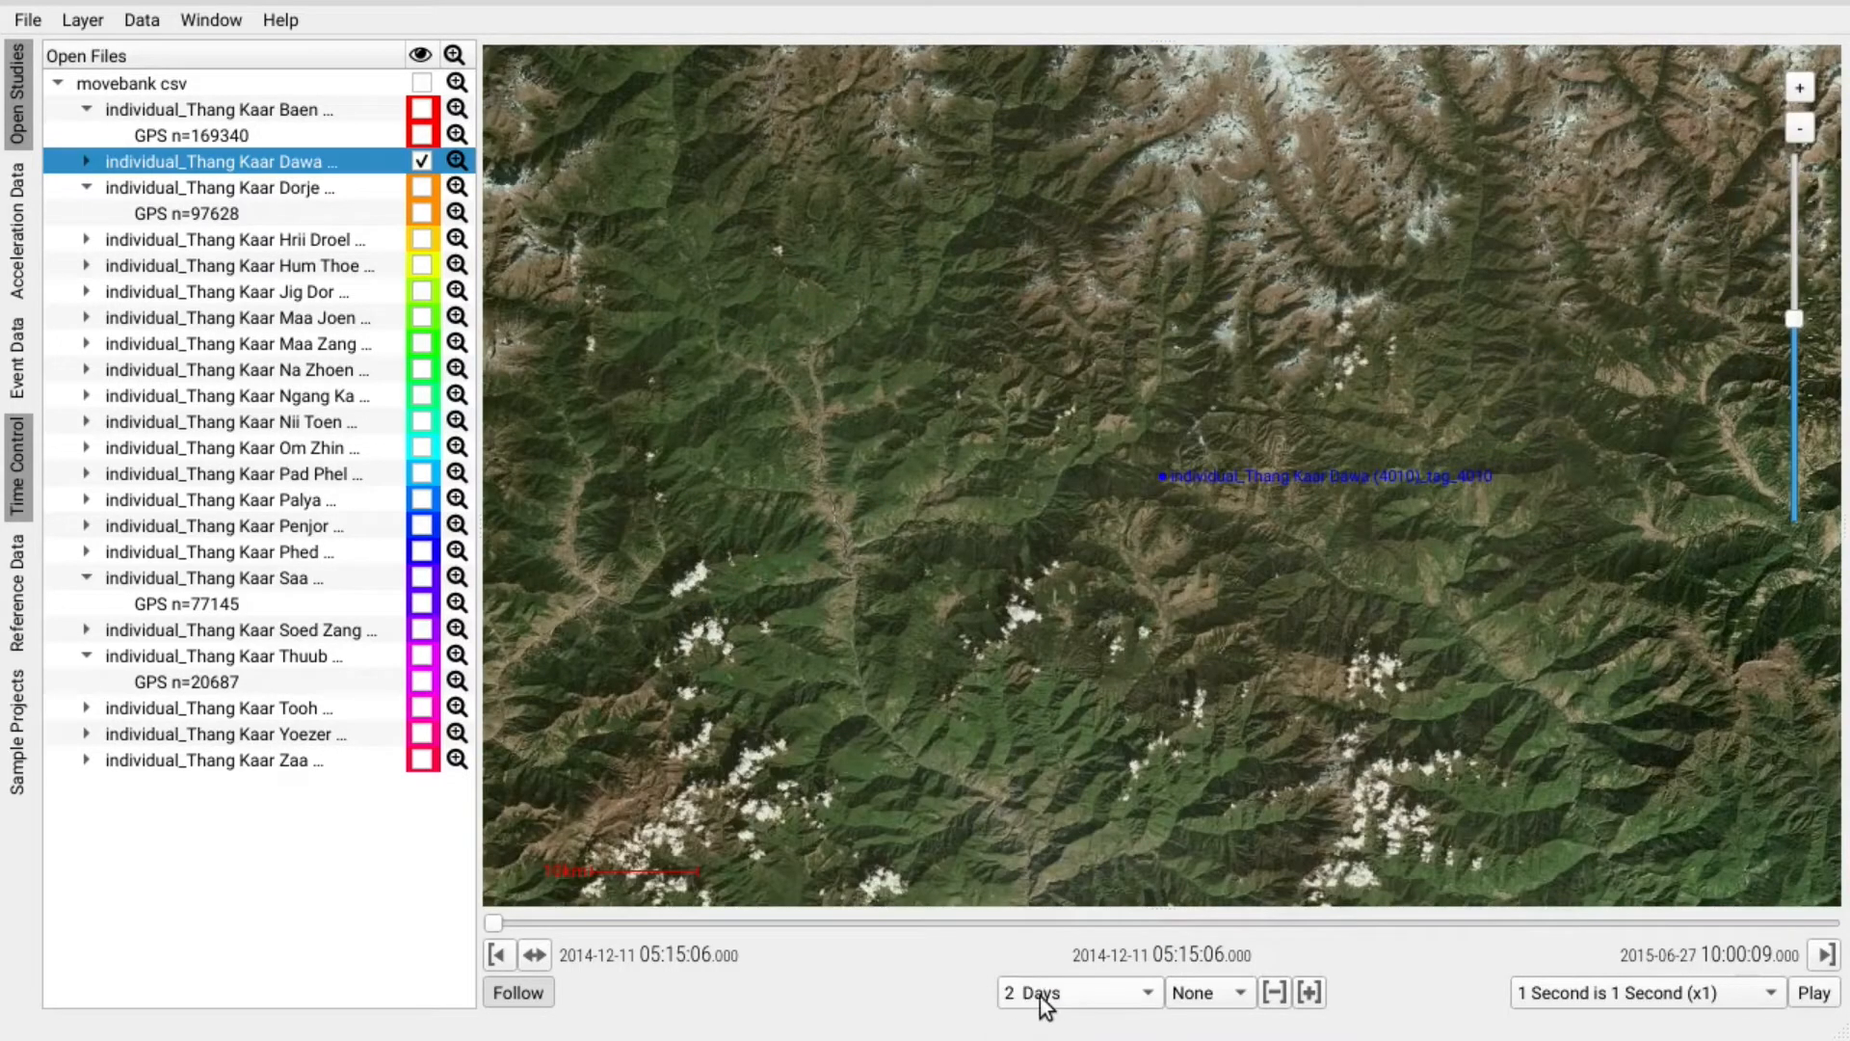
pyautogui.click(1814, 992)
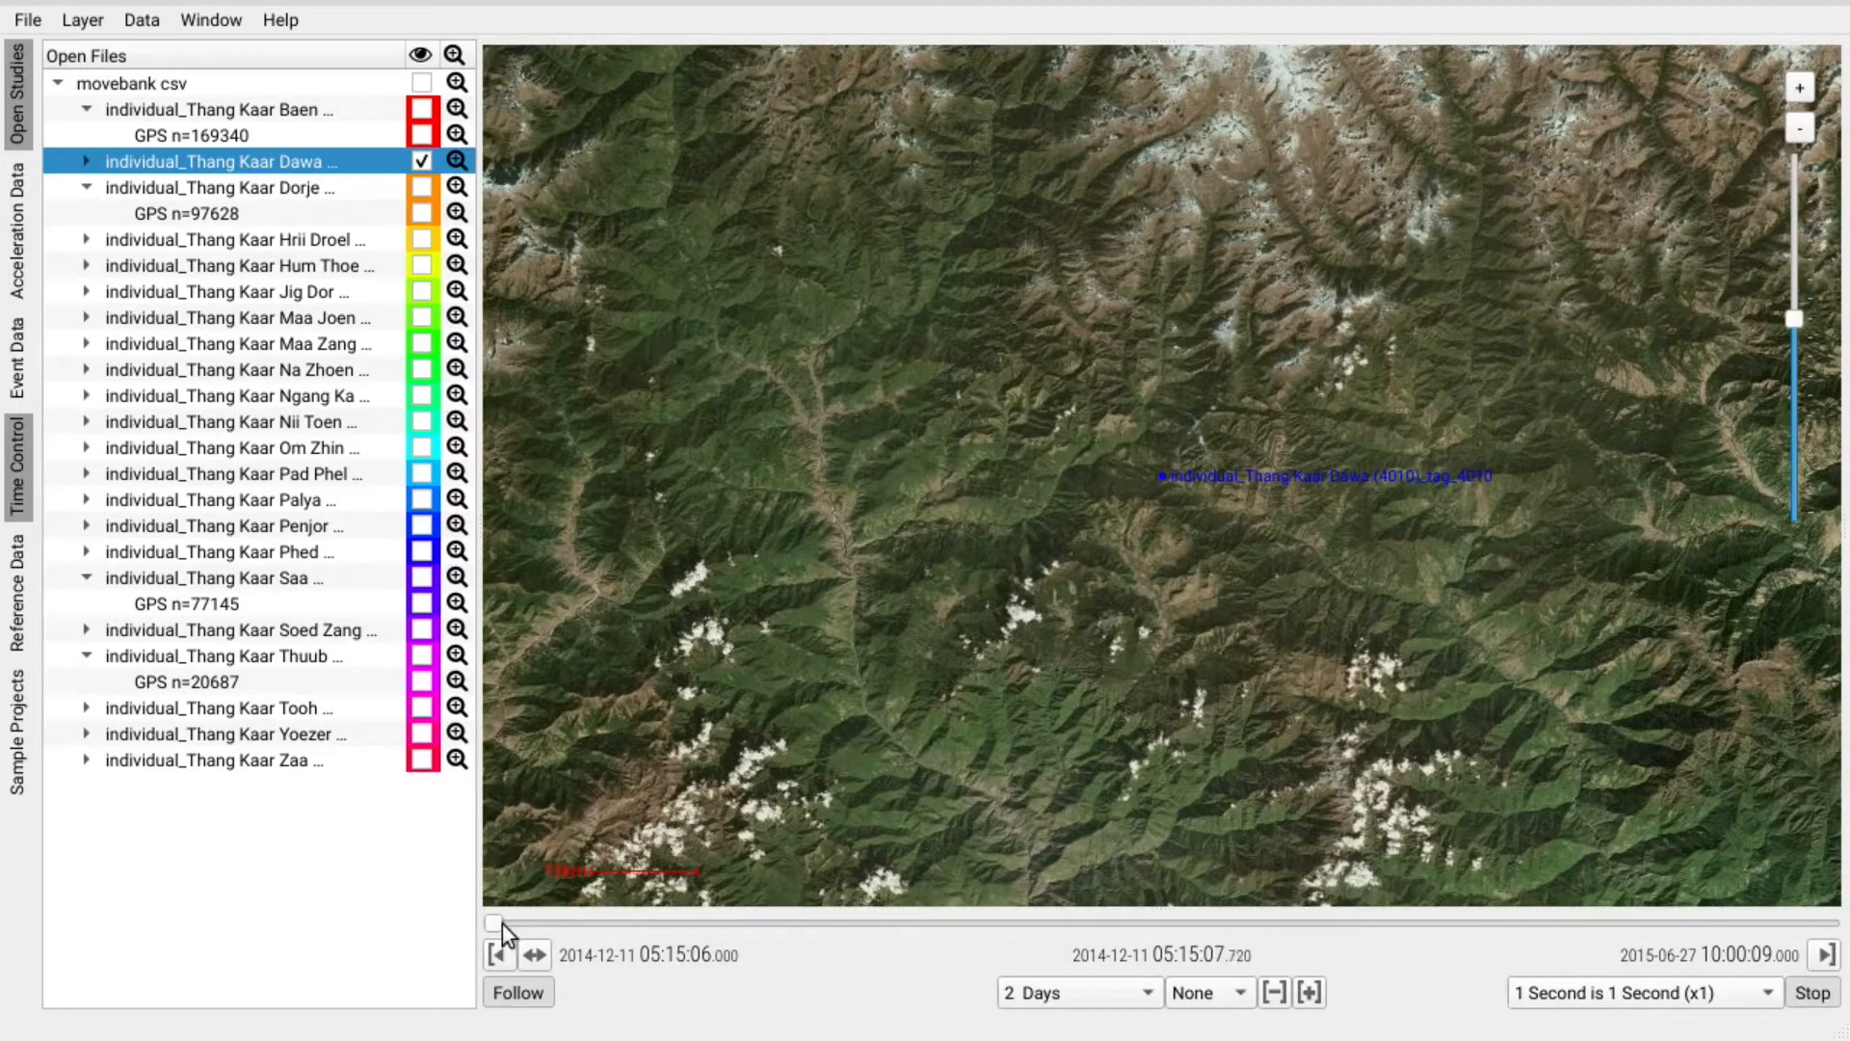
pyautogui.moveTo(499, 923); pyautogui.dragTo(586, 920)
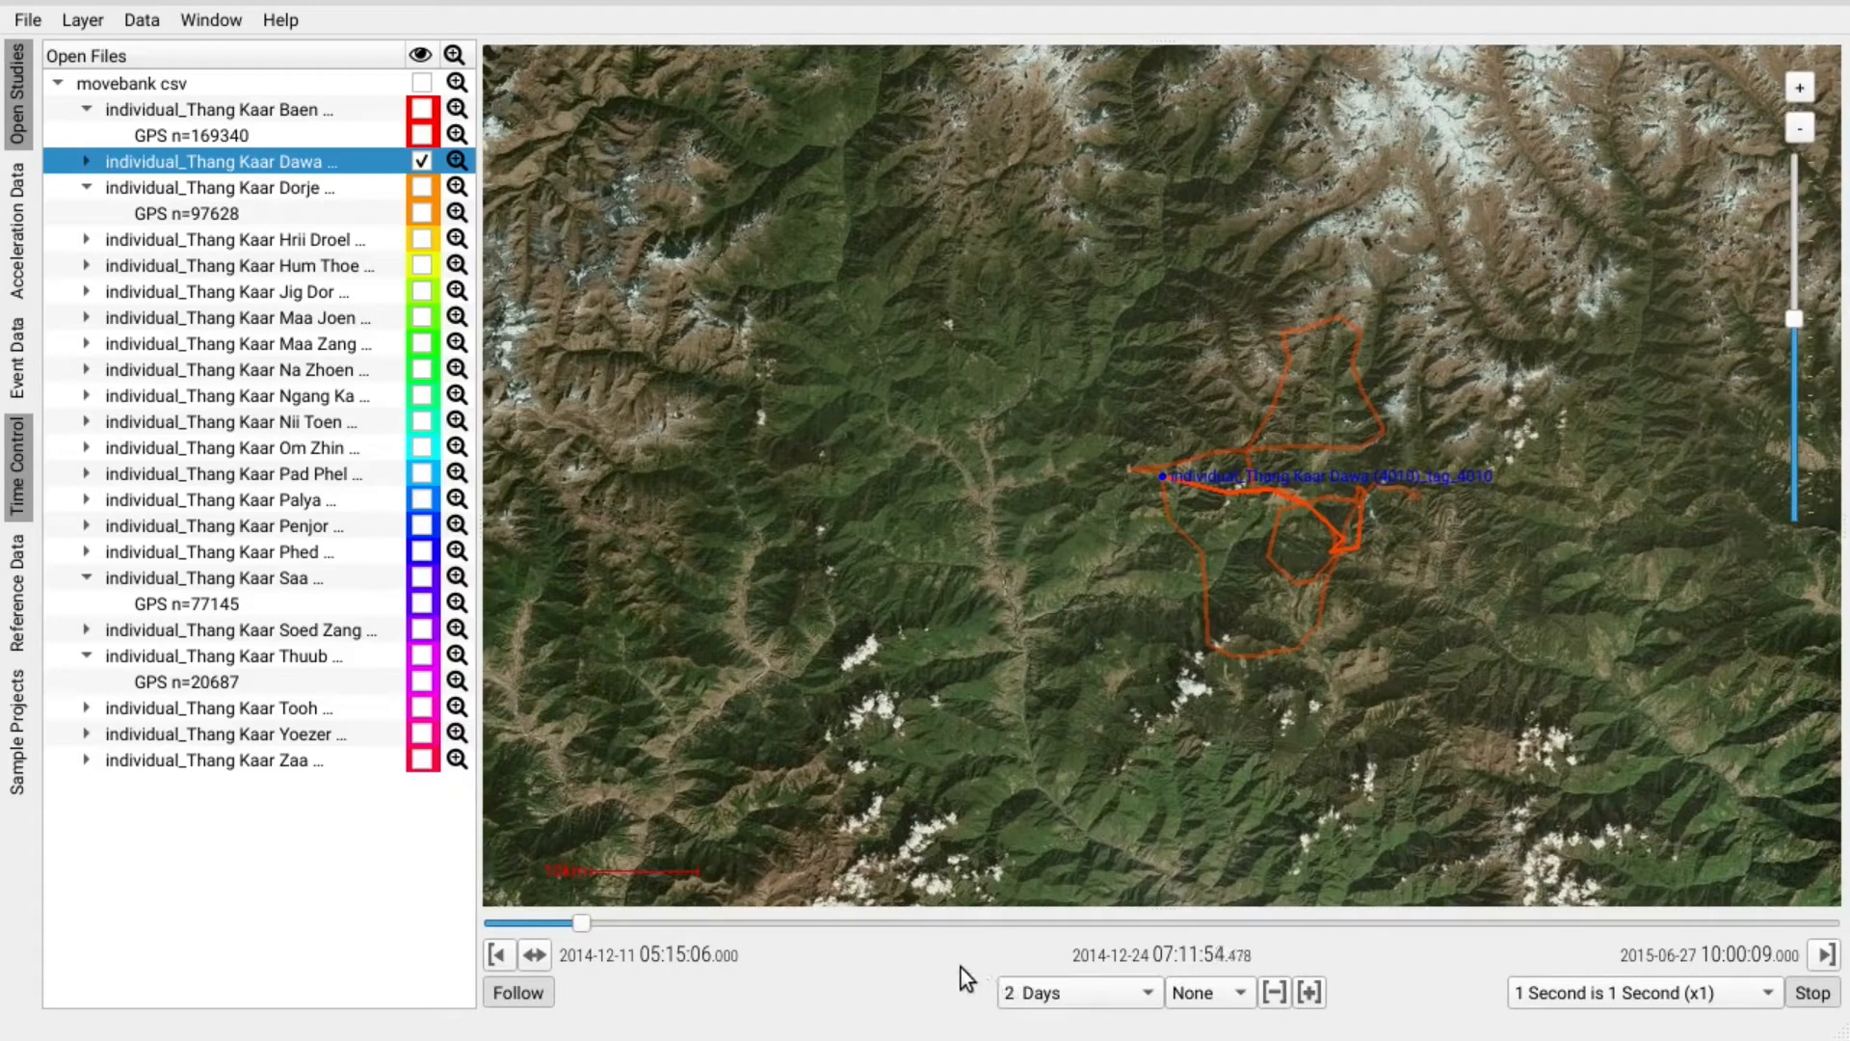
pyautogui.click(528, 1002)
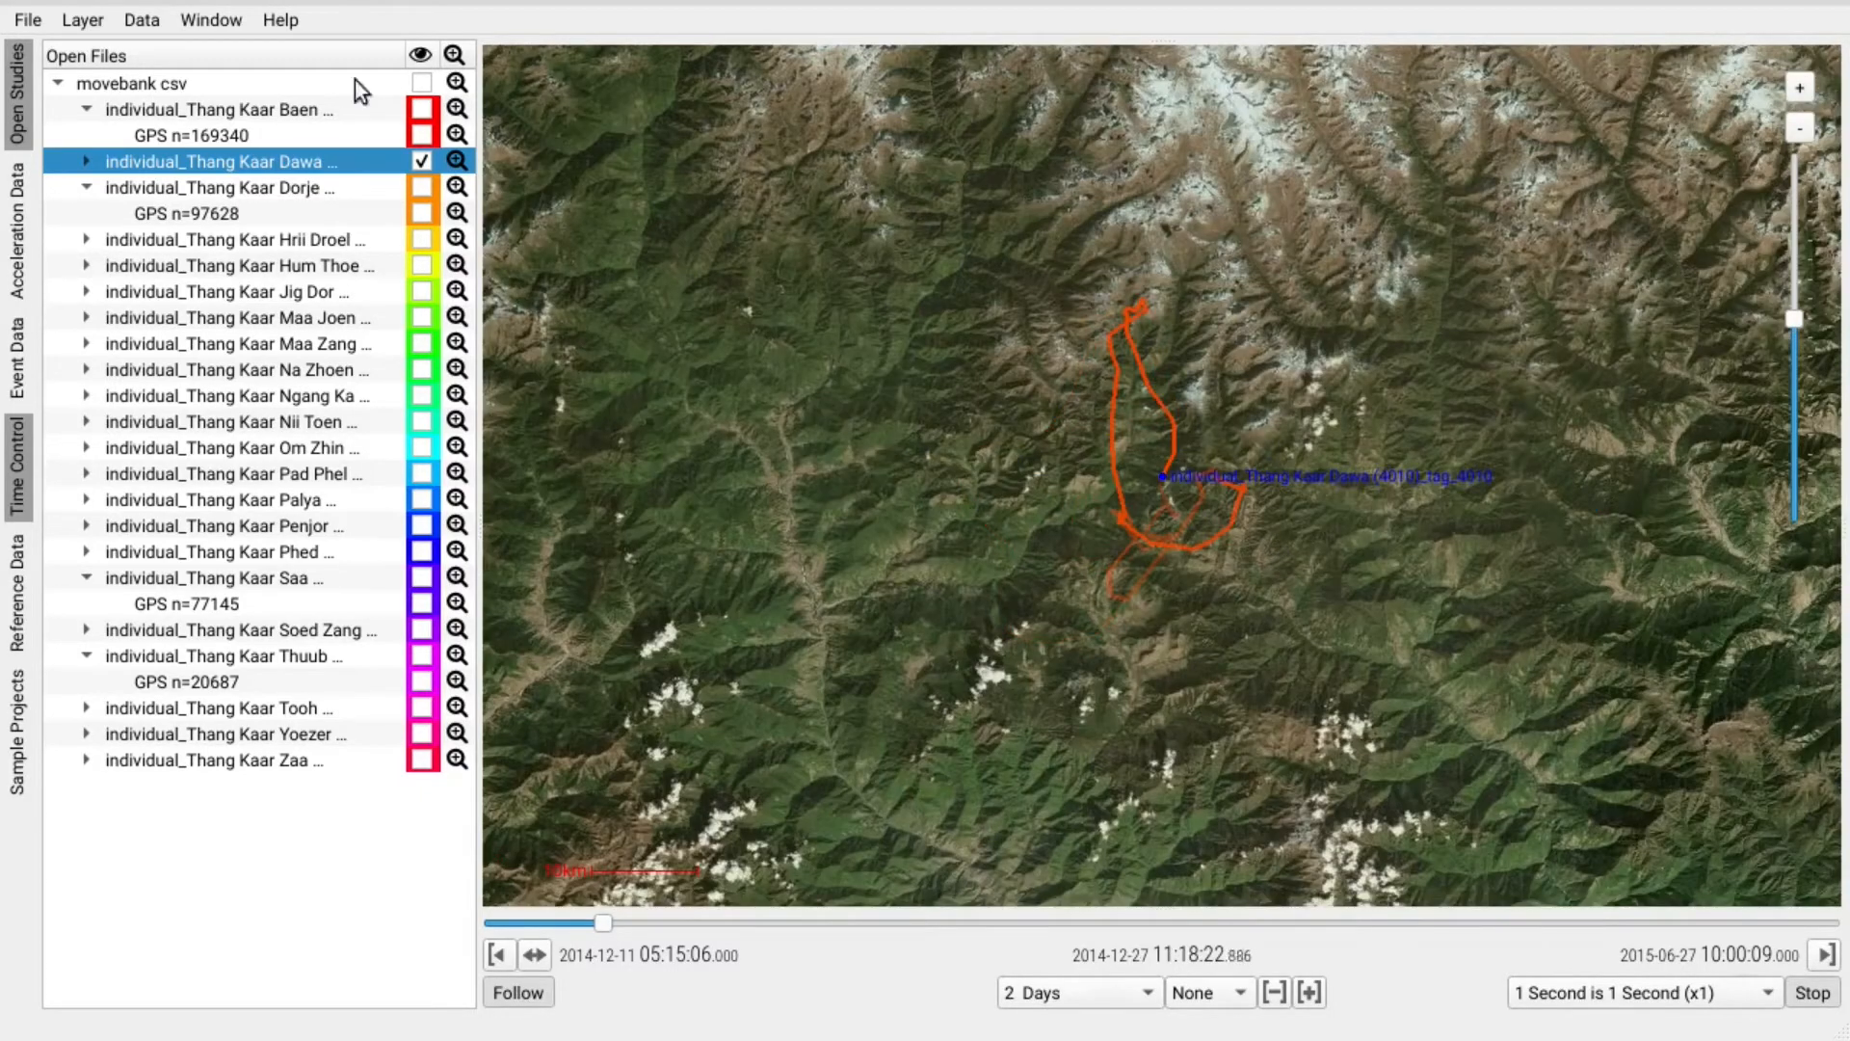
pyautogui.click(140, 21)
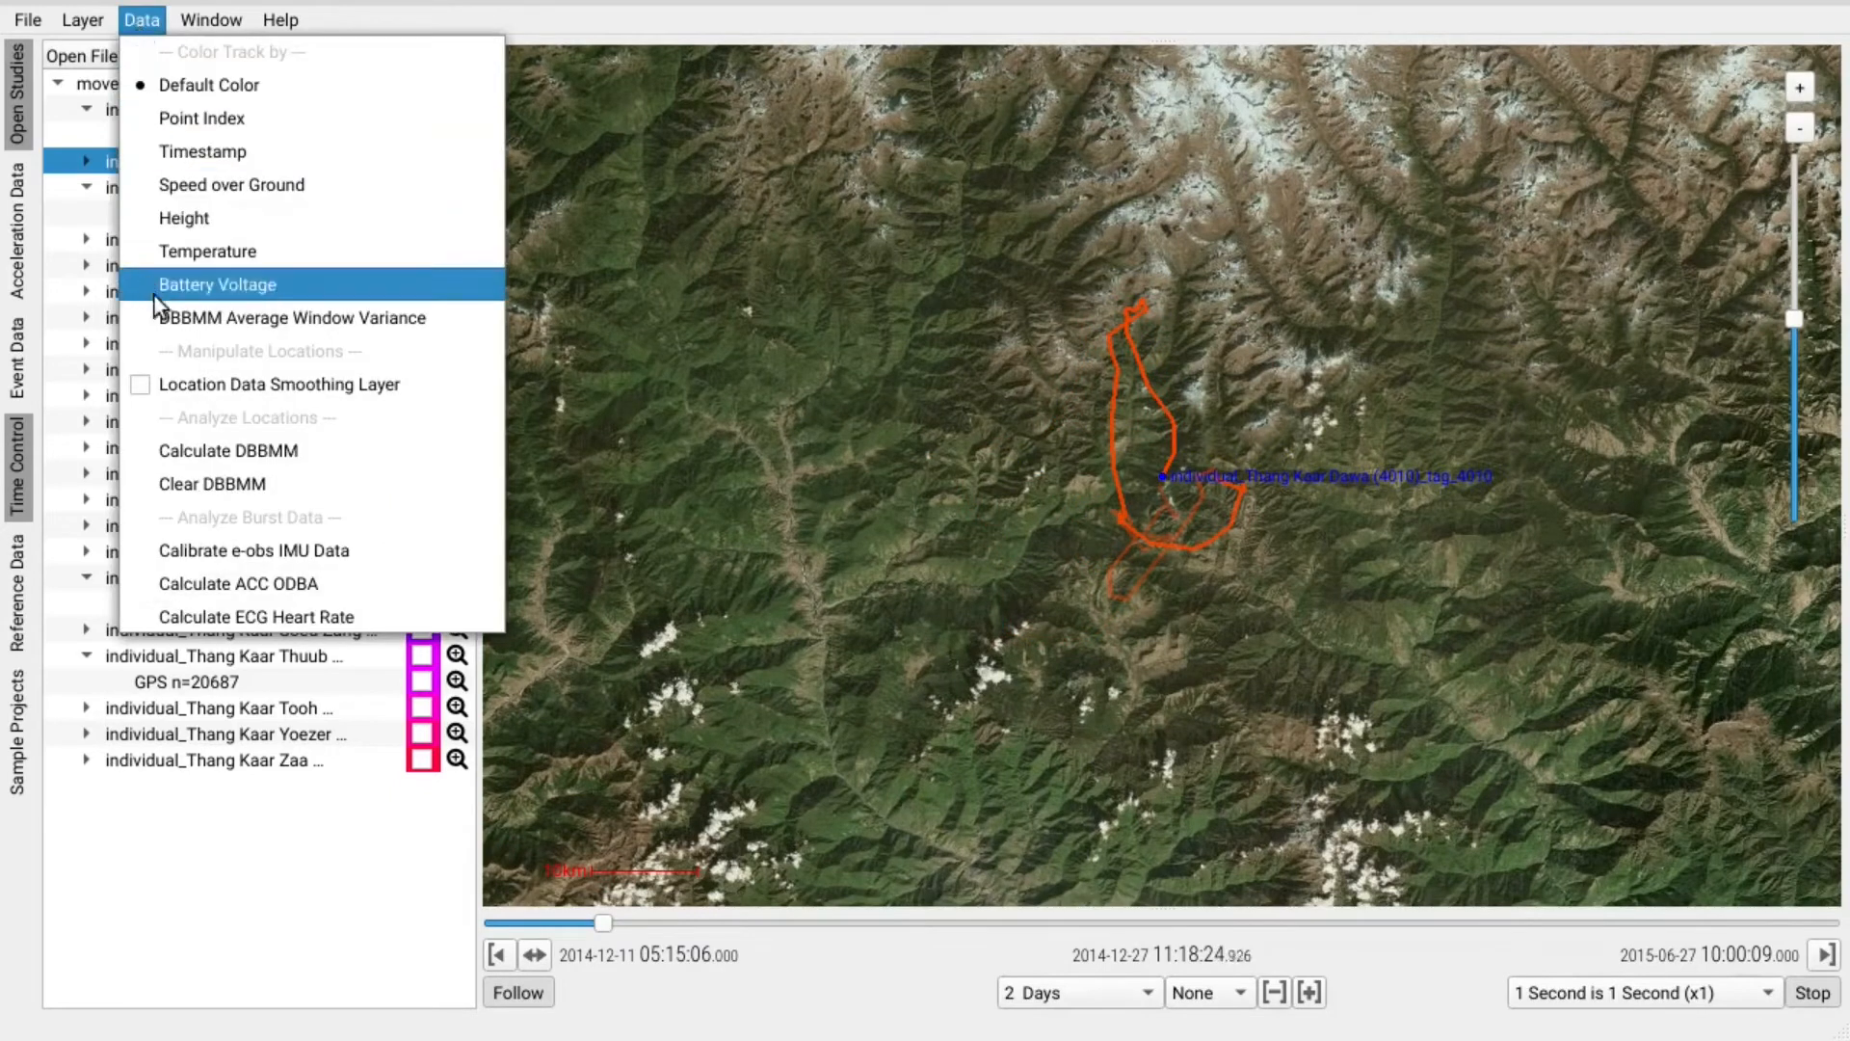
# Toggle the Location Data Smoothing Layer on, off and on again, then zoom in on the track.
pyautogui.click(148, 385)
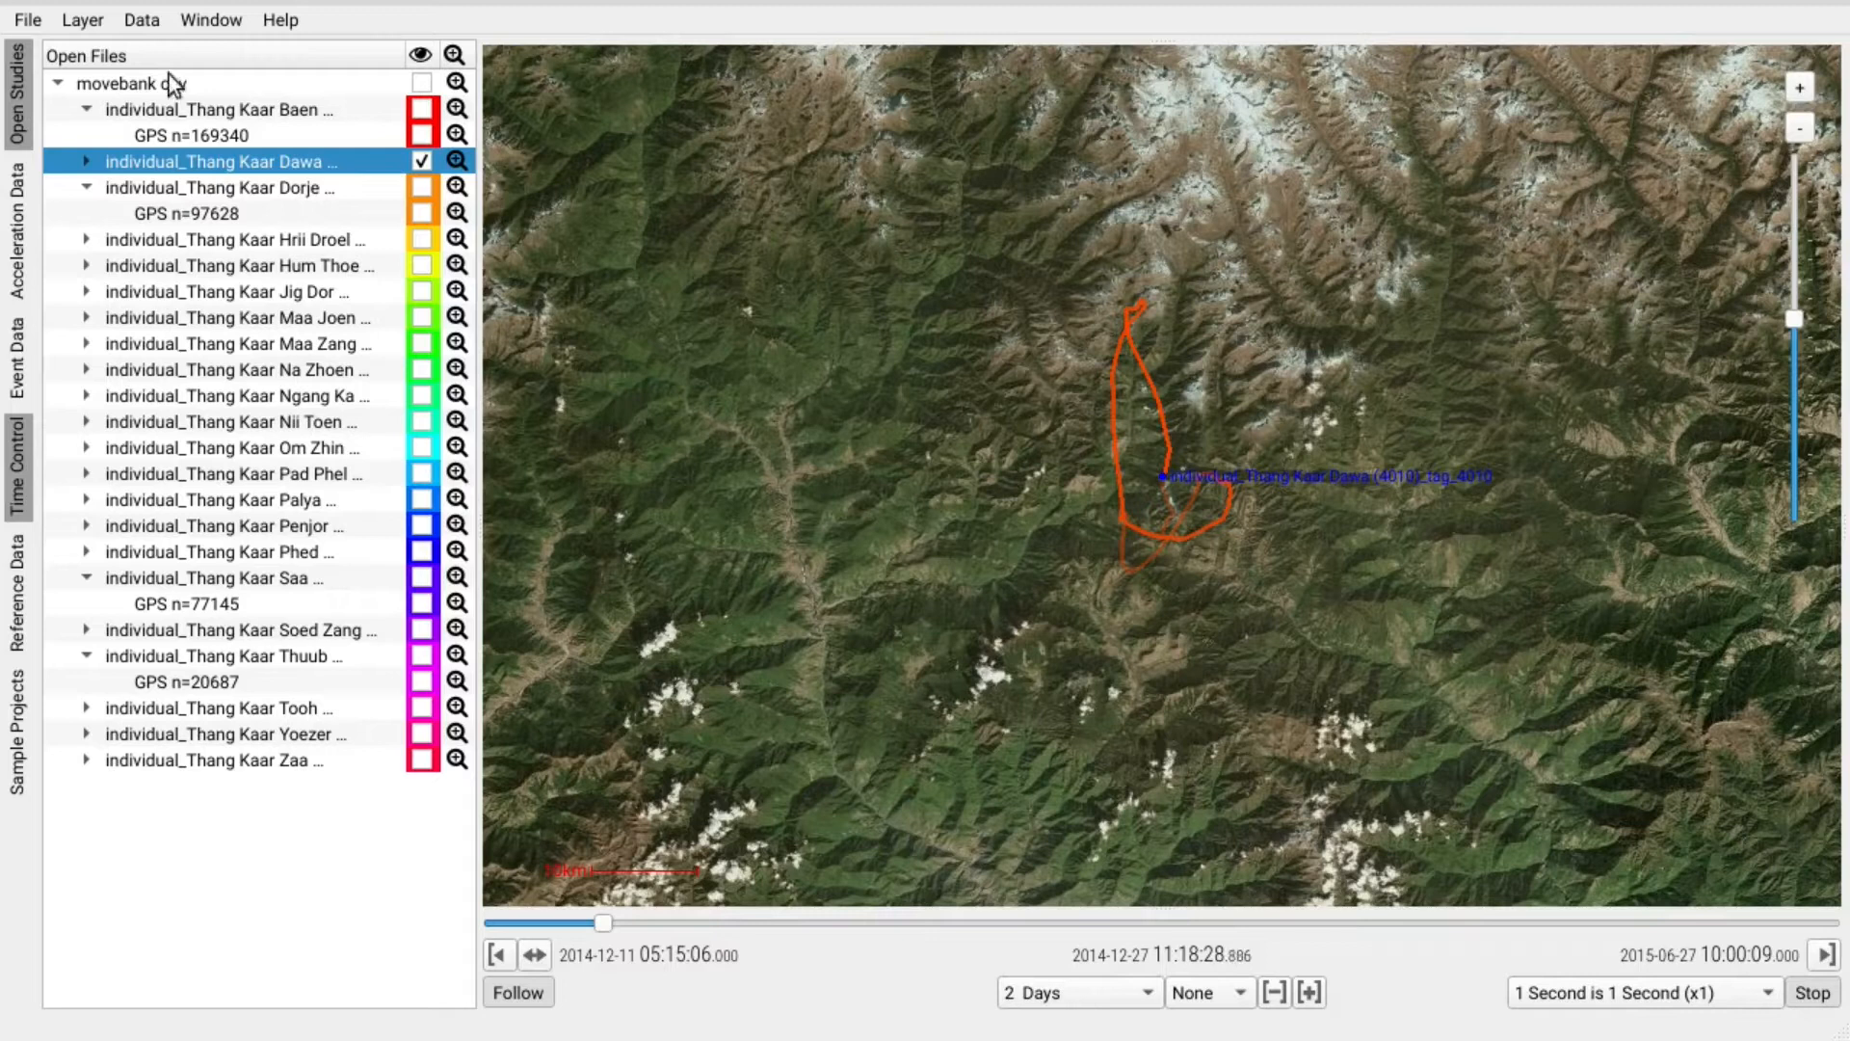
pyautogui.click(142, 21)
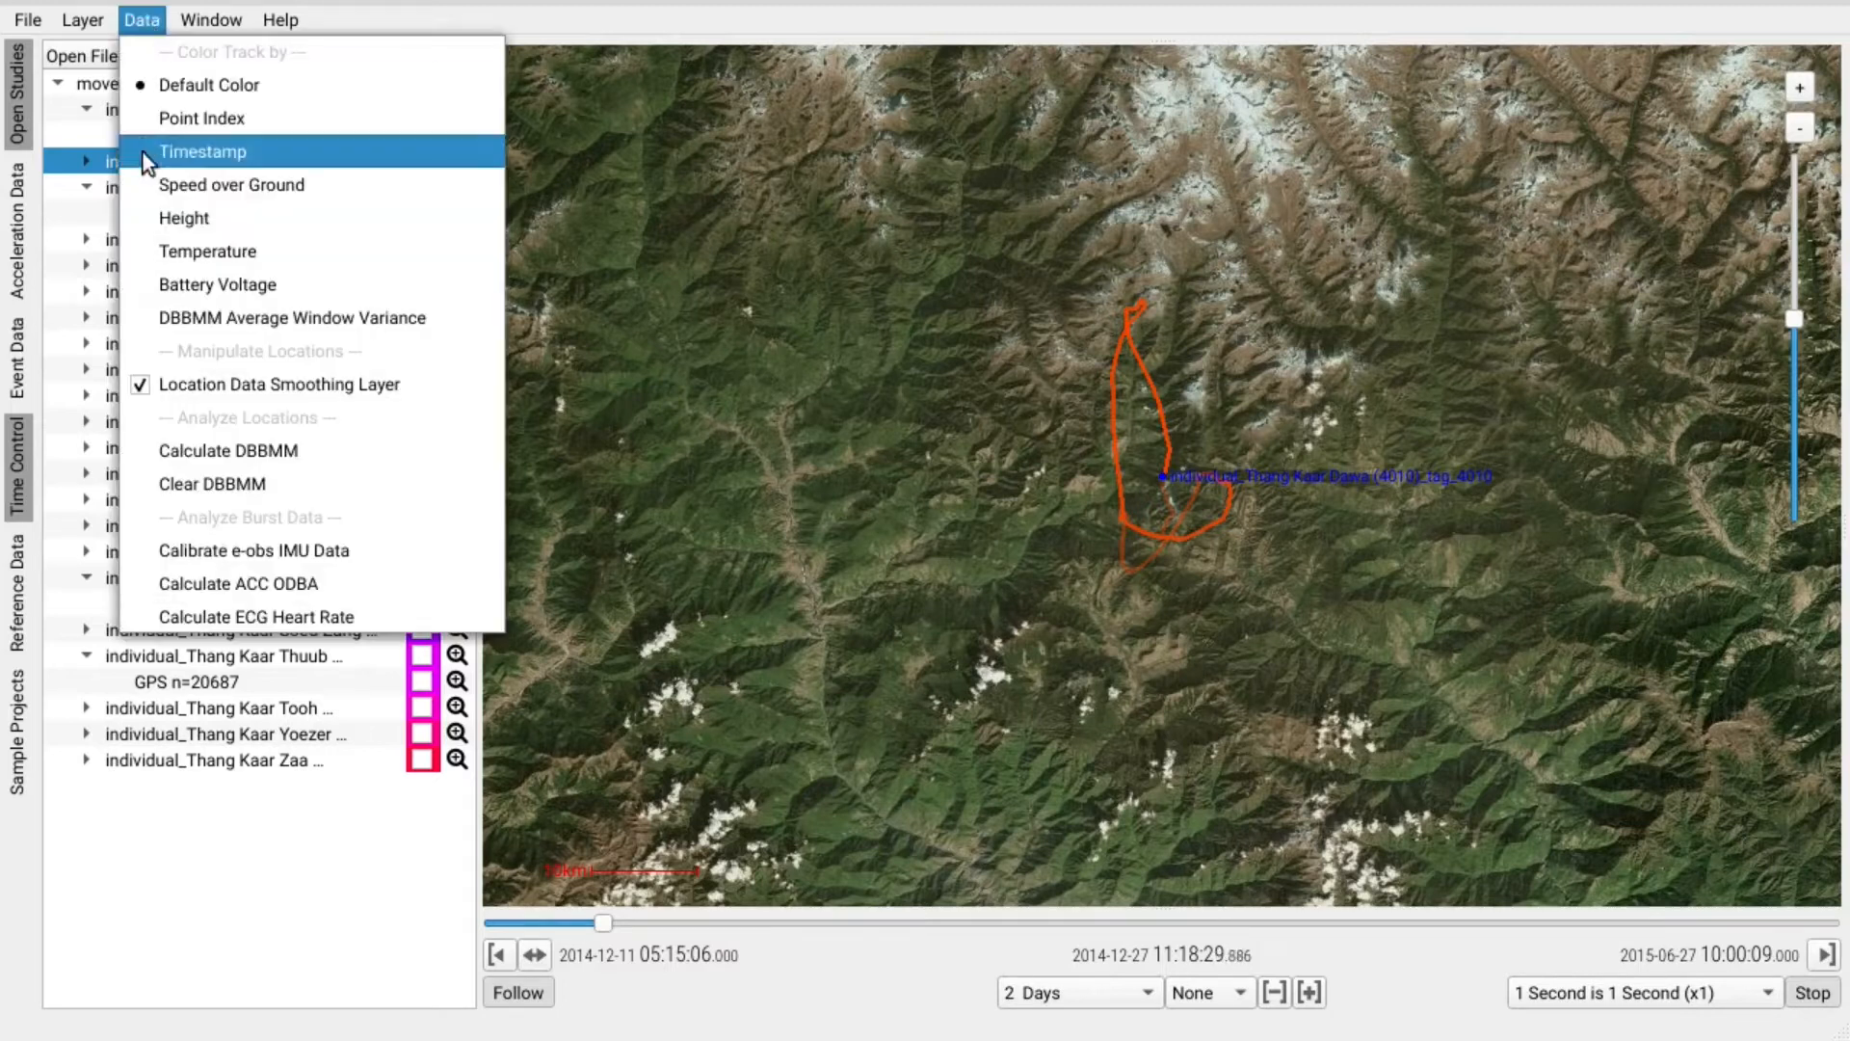
pyautogui.click(137, 391)
pyautogui.click(153, 25)
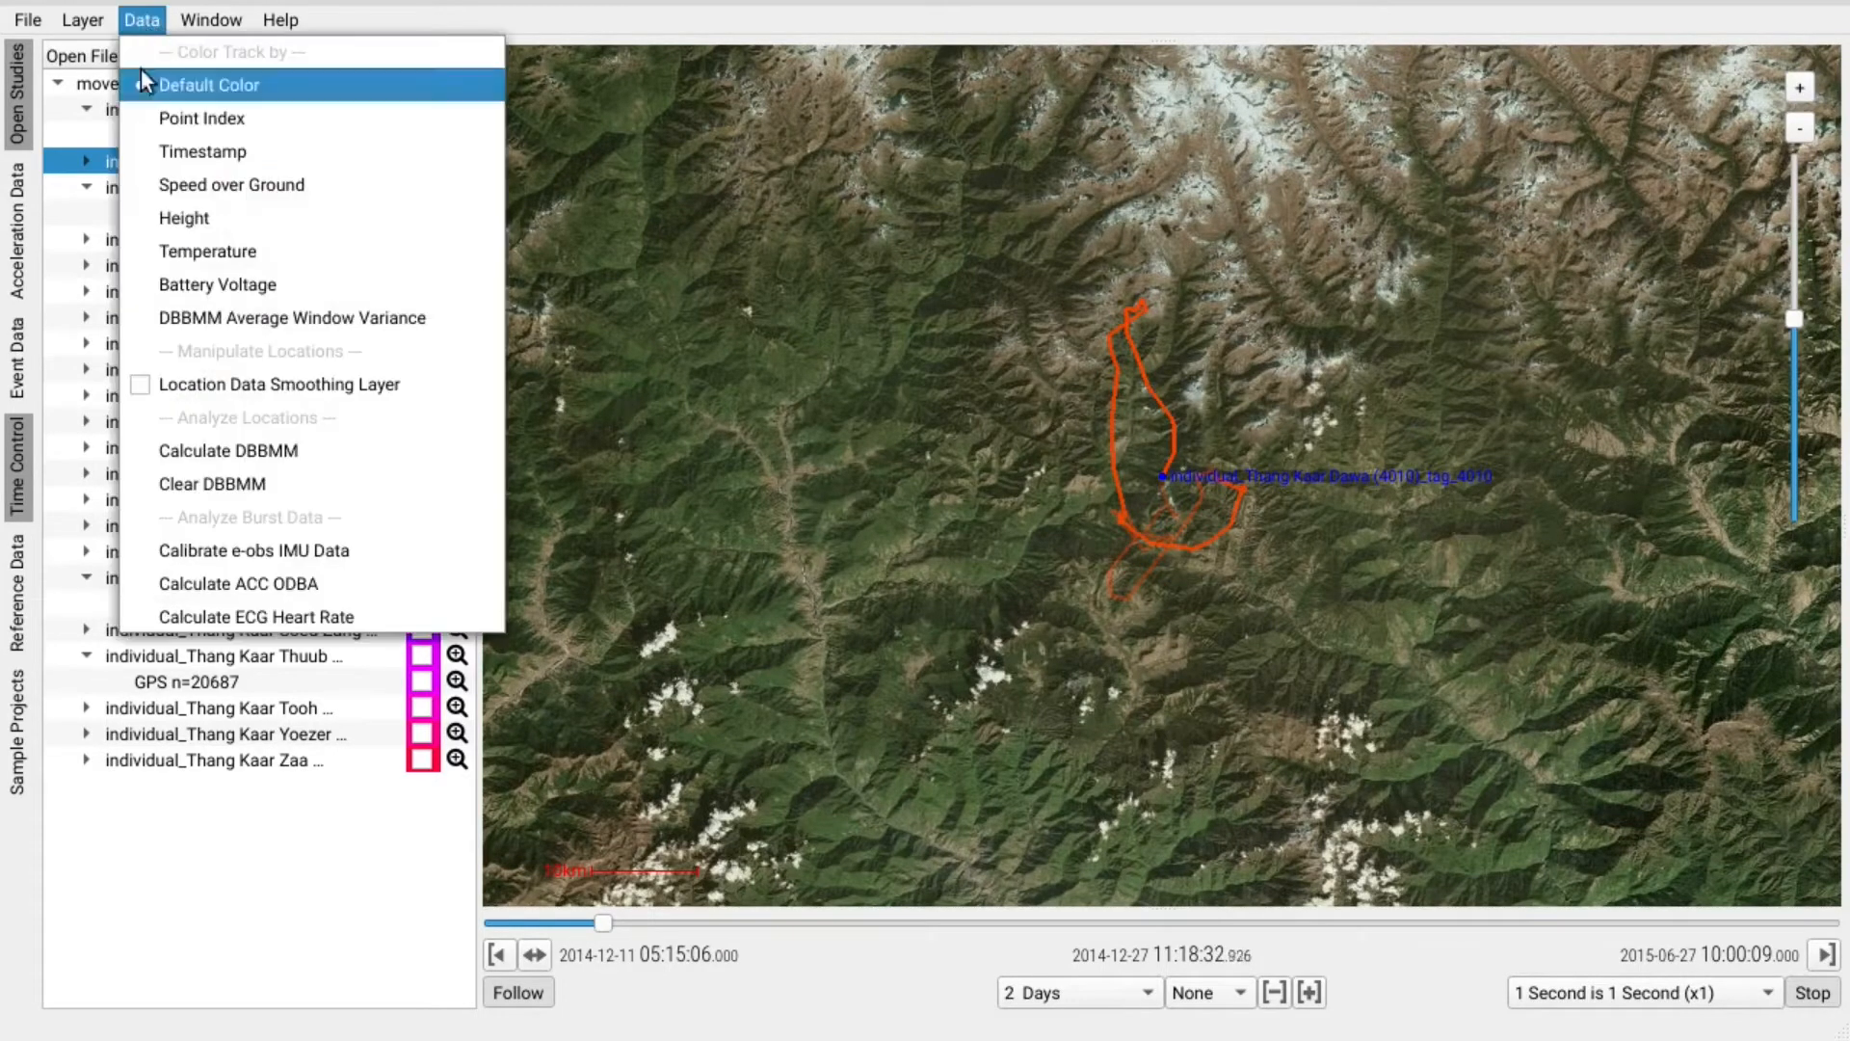
pyautogui.click(147, 385)
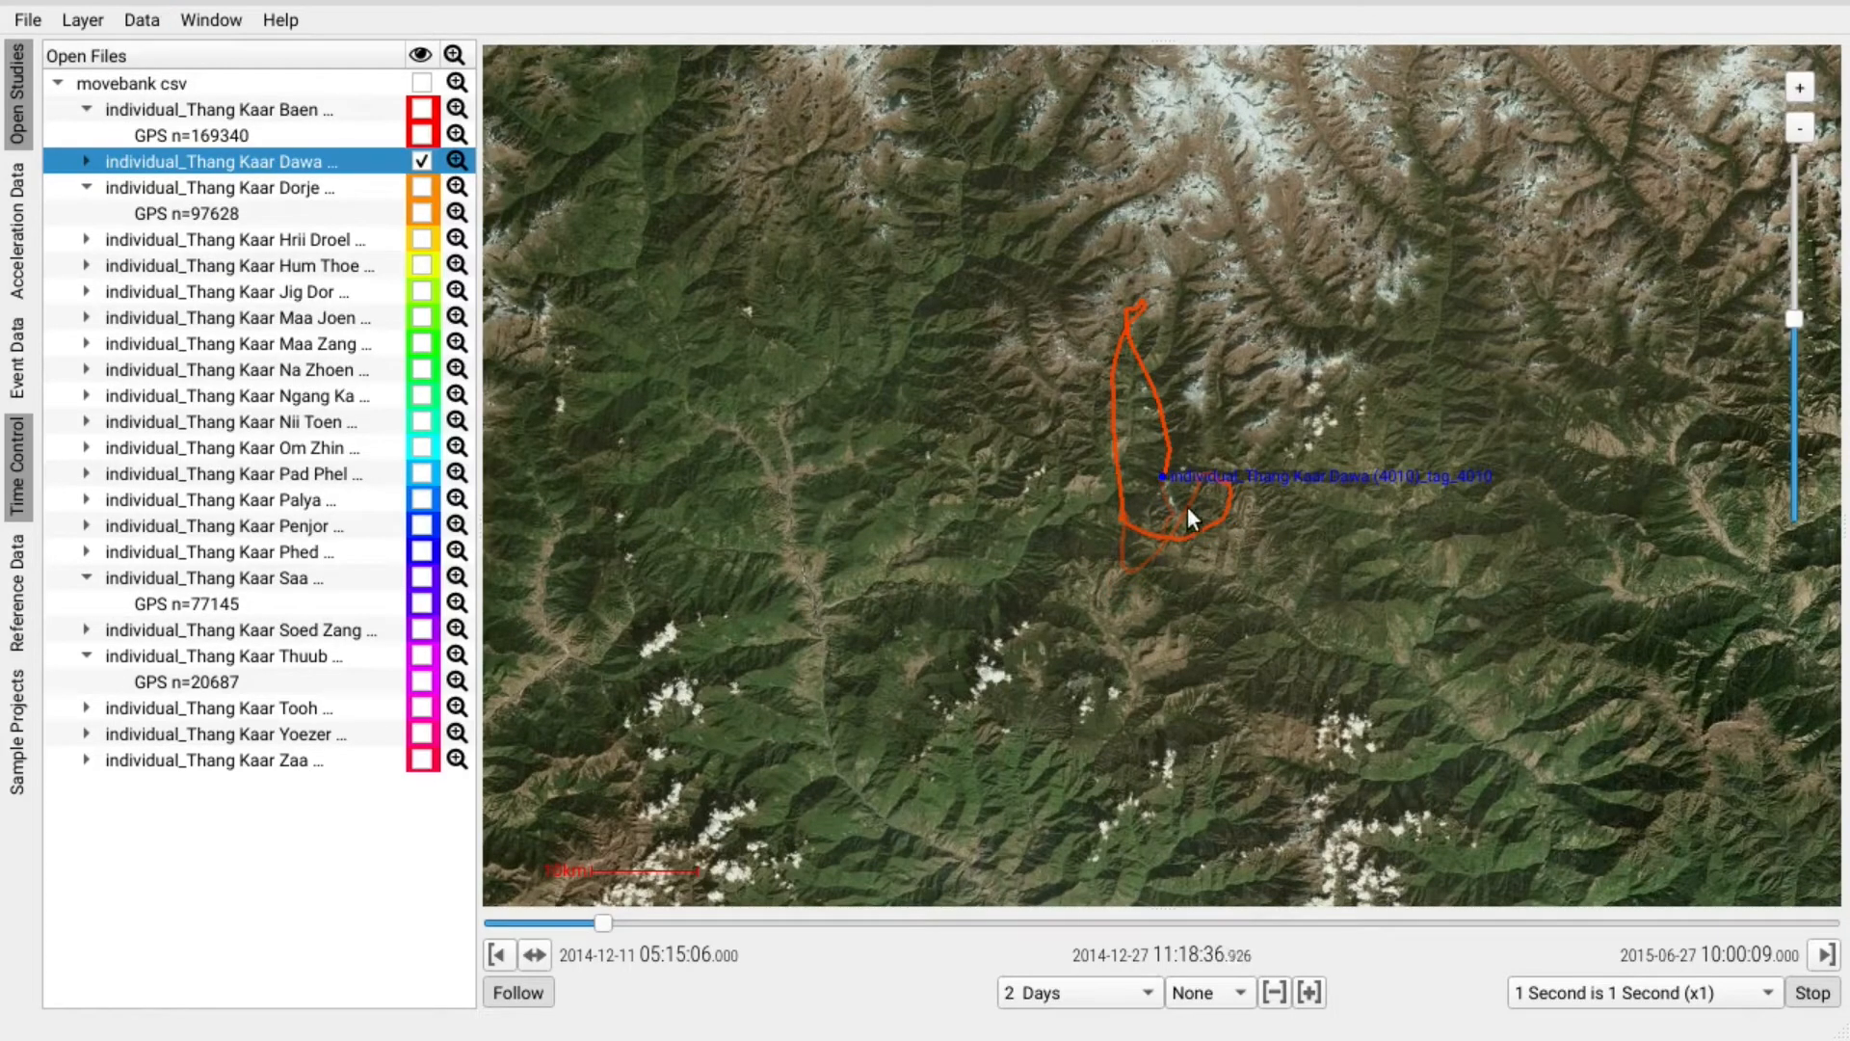
pyautogui.scroll(5, 1169, 474)
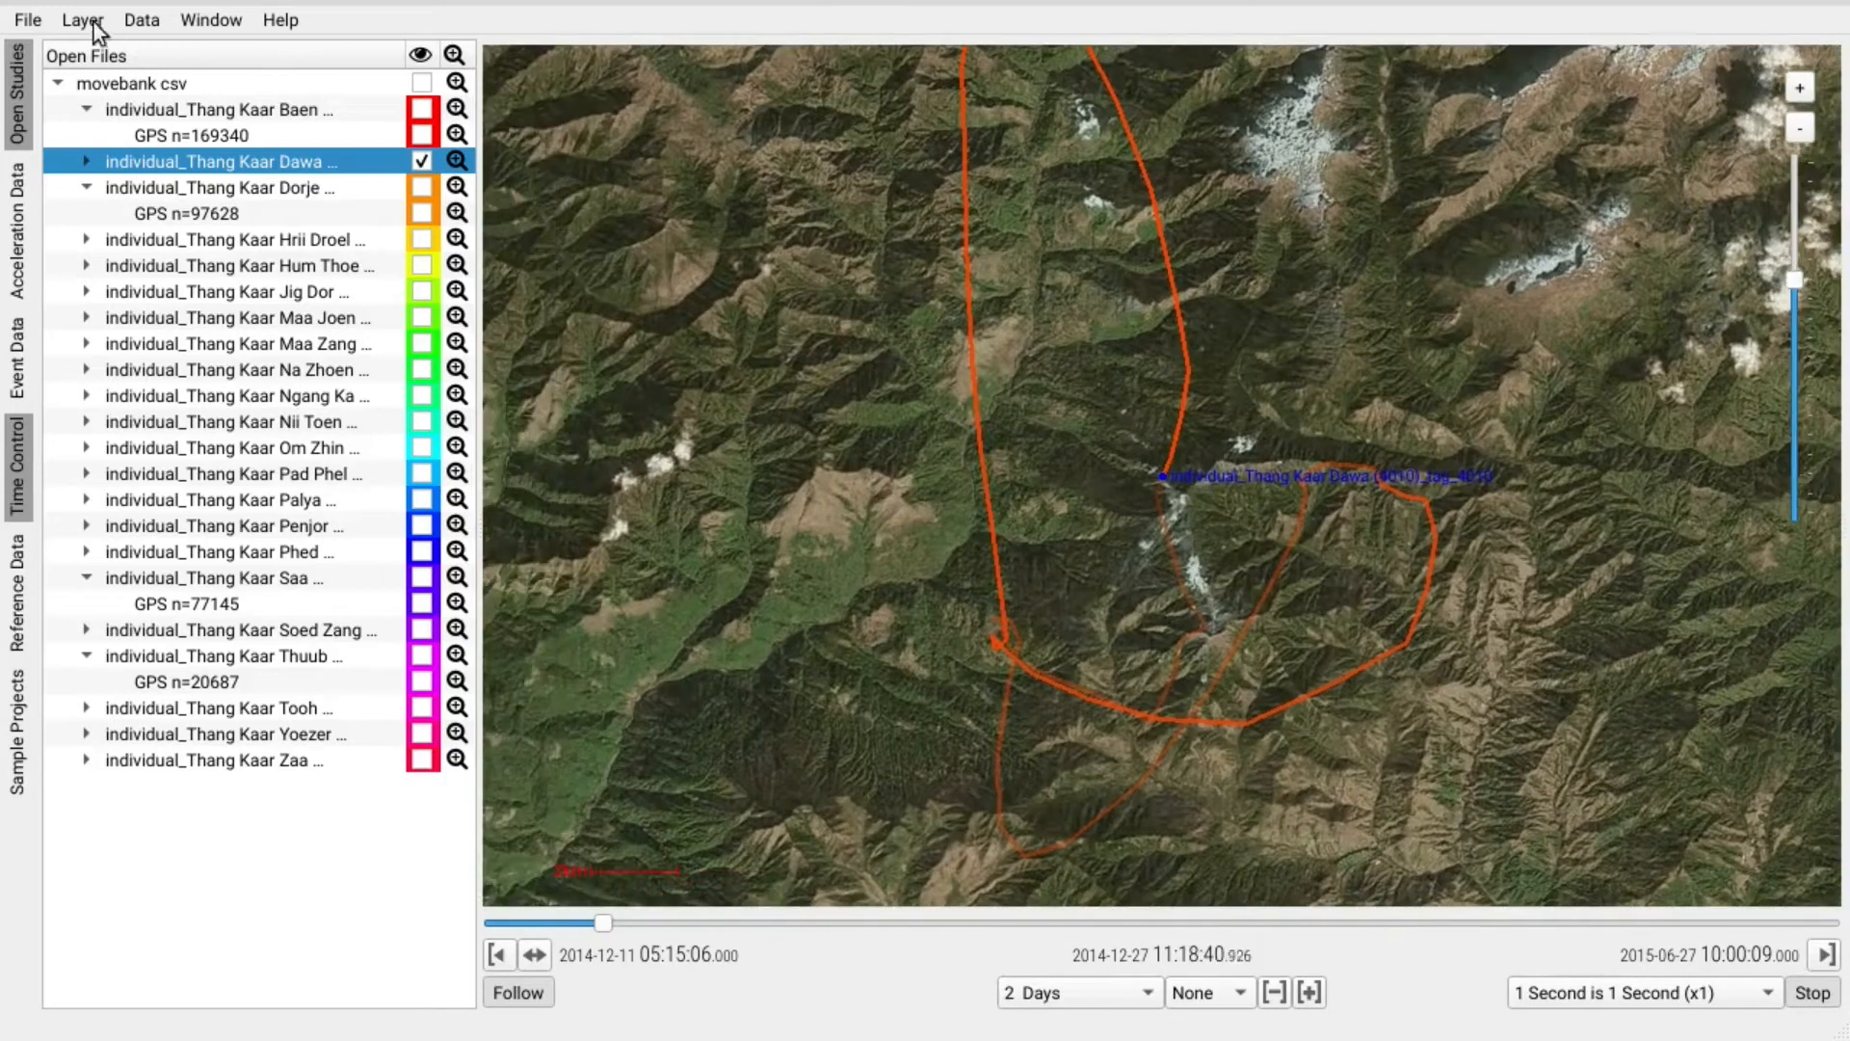
# Overlay the monthly MODIS NDVI vegetation layer and advance playback toward mid-June 2015.
pyautogui.click(96, 21)
pyautogui.click(106, 256)
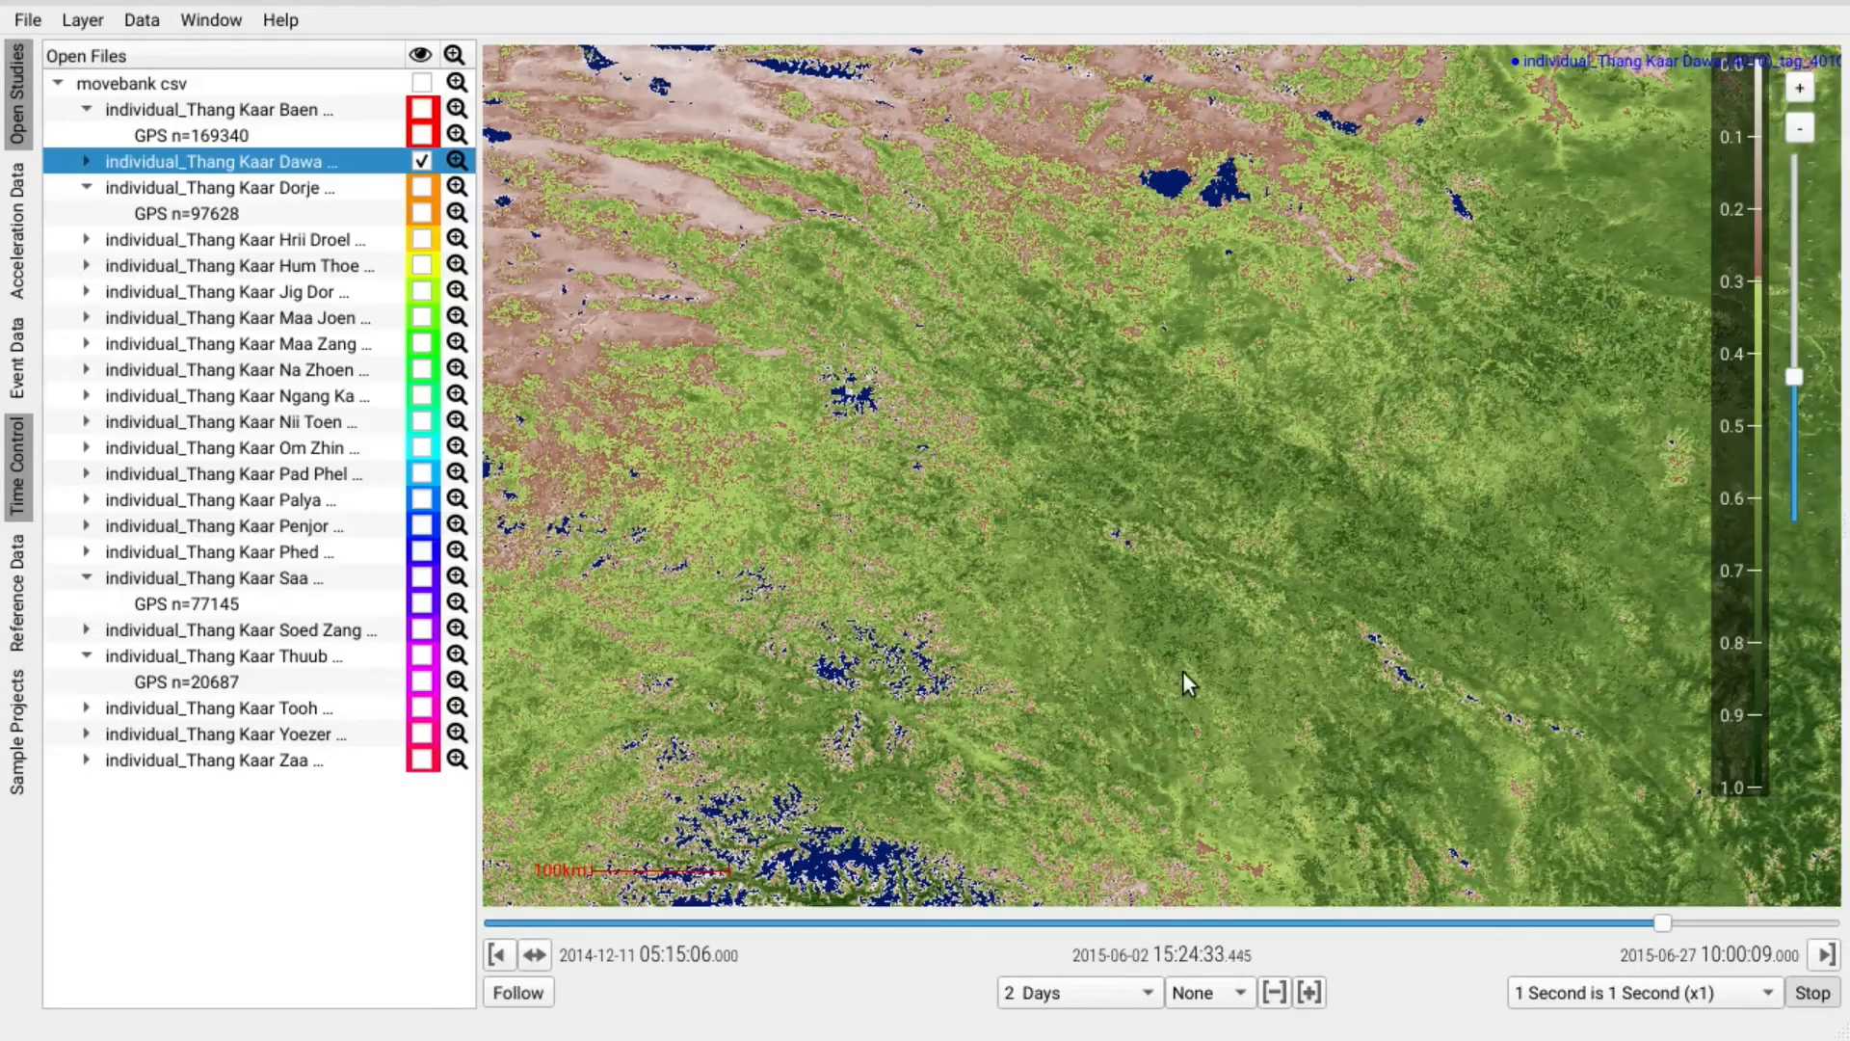
pyautogui.scroll(-2, 1206, 633)
pyautogui.moveTo(1383, 424); pyautogui.dragTo(1142, 609)
pyautogui.moveTo(1667, 927)
pyautogui.mouseDown()
pyautogui.moveTo(1834, 920)
pyautogui.moveTo(1611, 940)
pyautogui.moveTo(1487, 979)
pyautogui.moveTo(958, 956)
pyautogui.mouseUp()
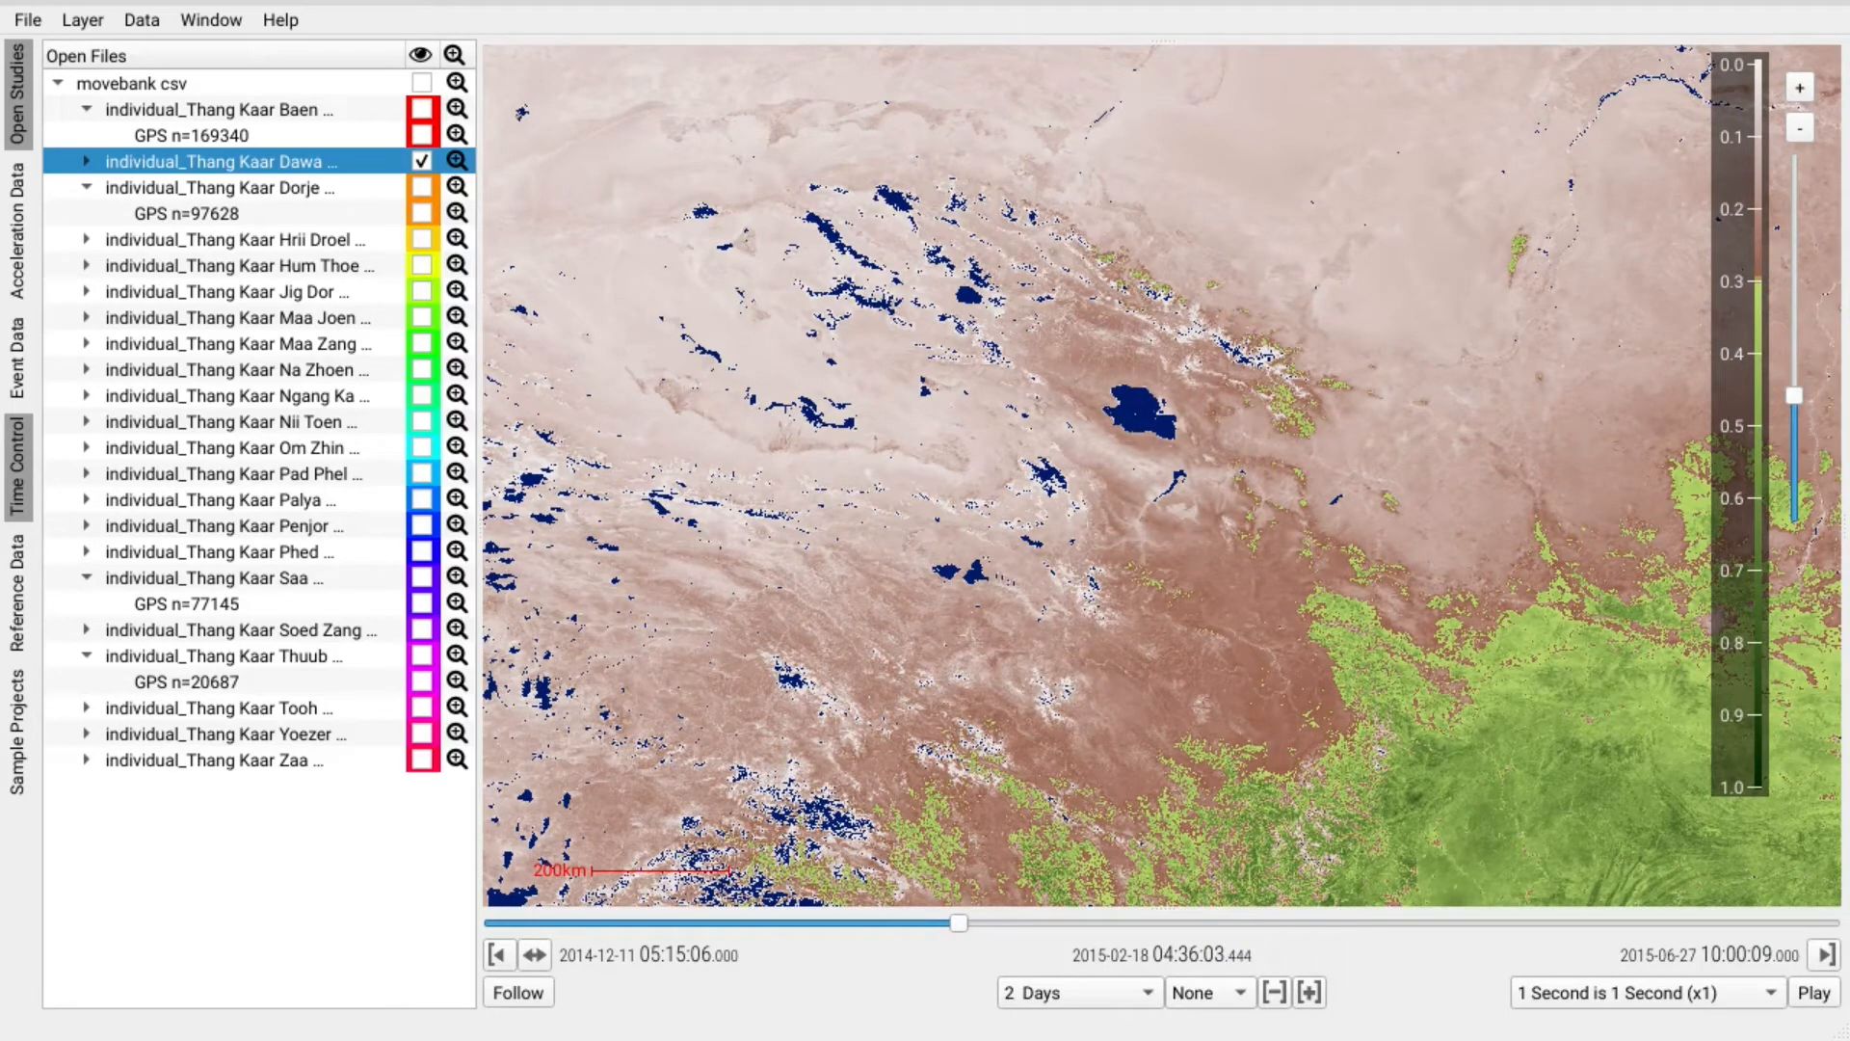
# Switch the background to MODIS chlorophyll in sea water and shift playback into April 2015.
pyautogui.click(146, 21)
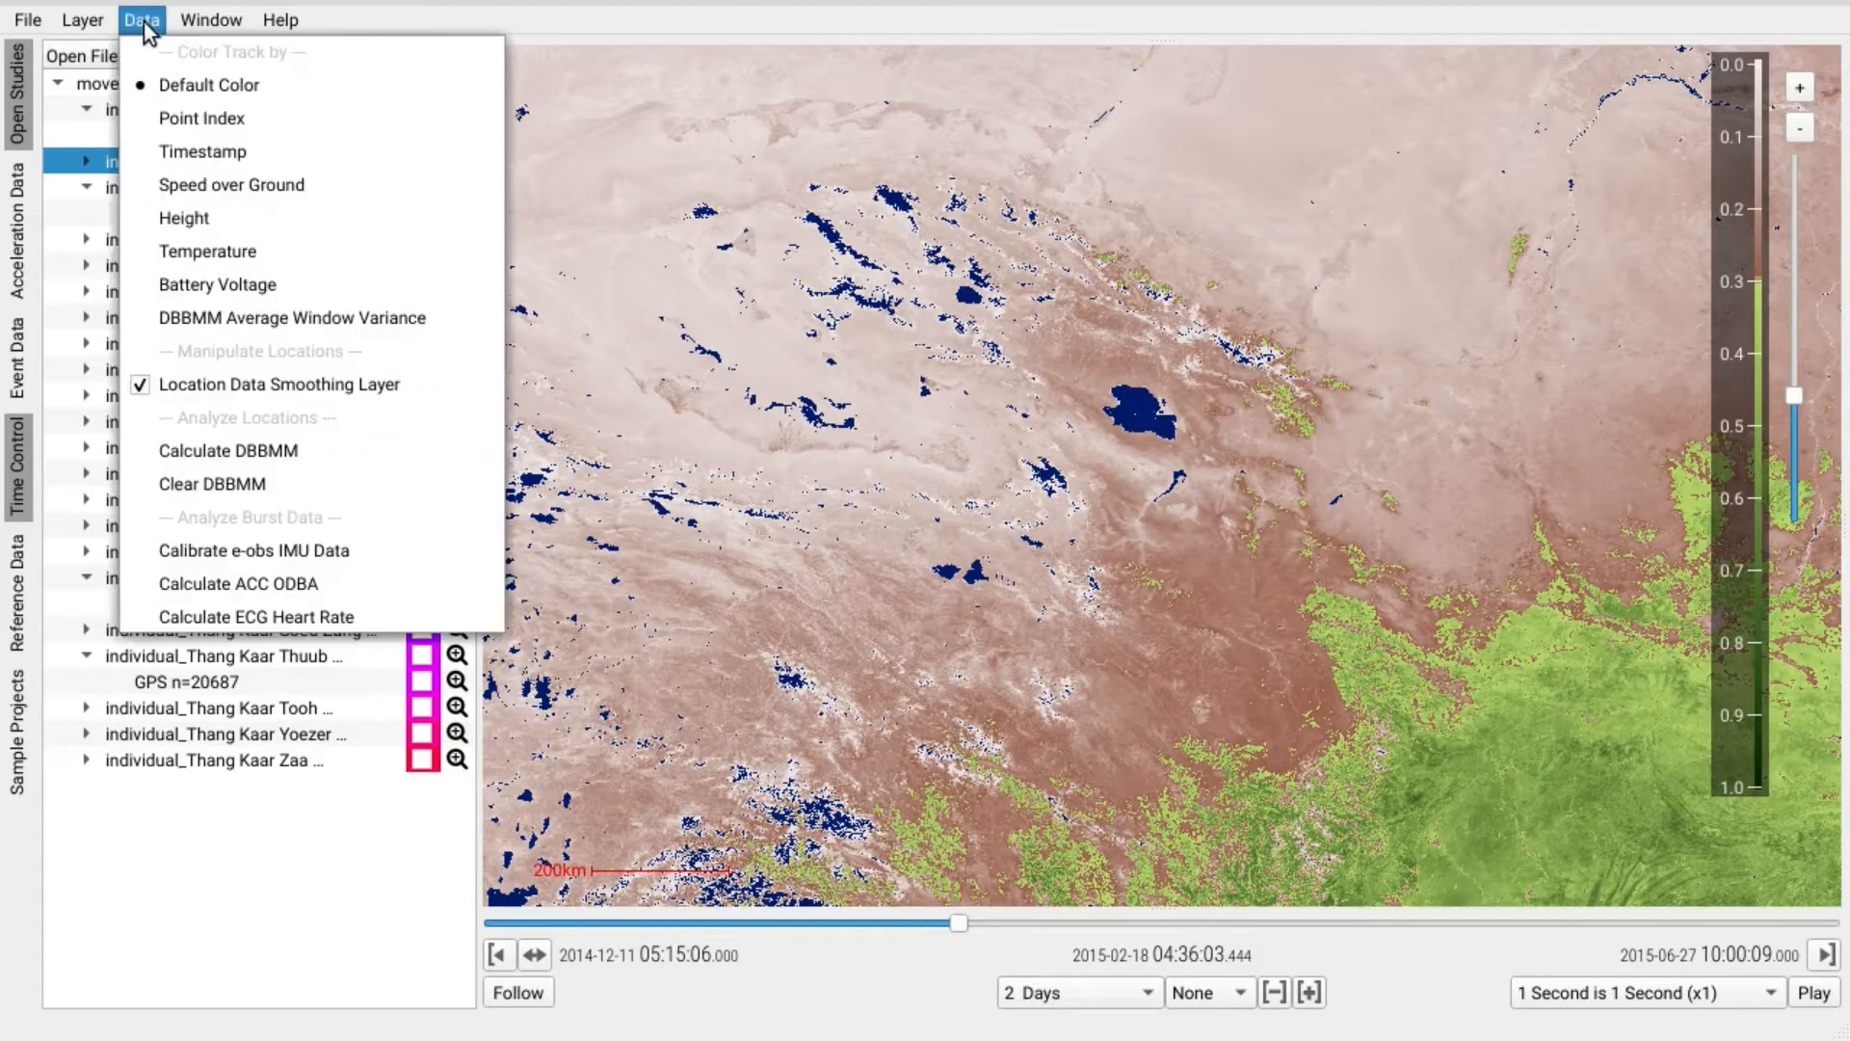
pyautogui.moveTo(83, 20)
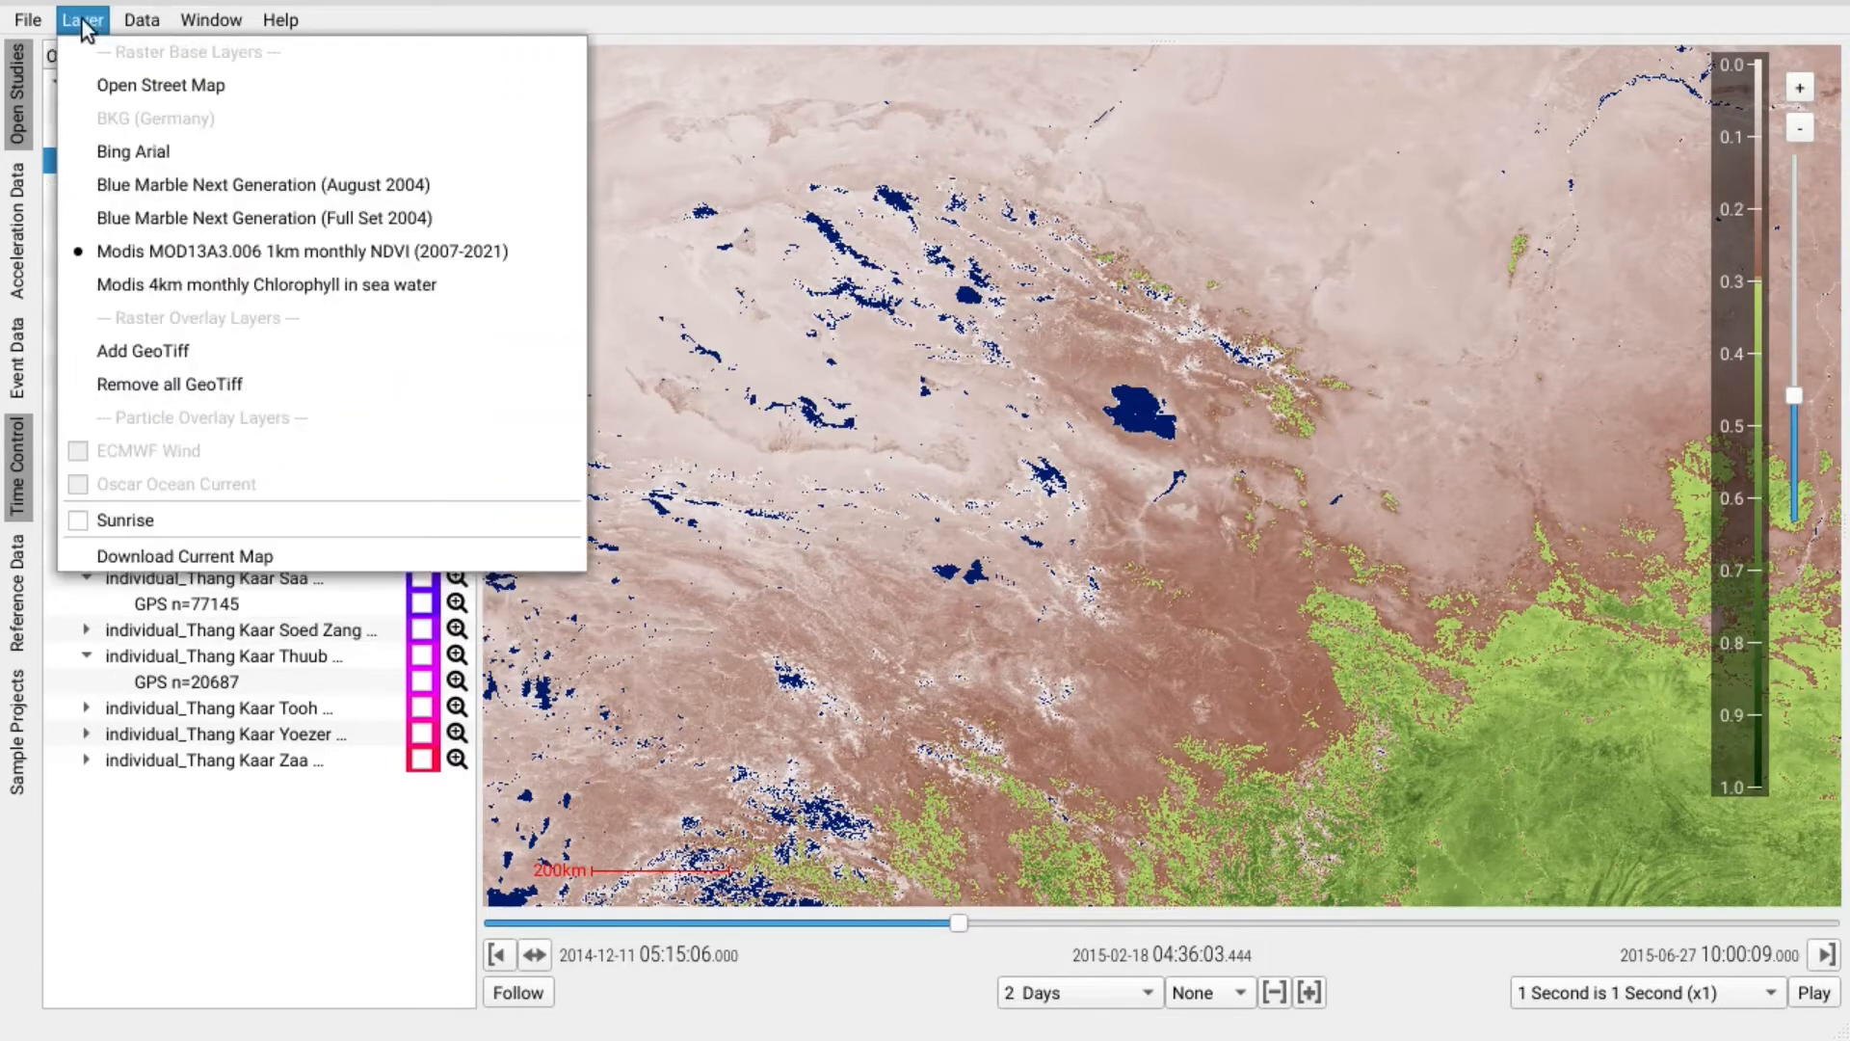
pyautogui.click(318, 286)
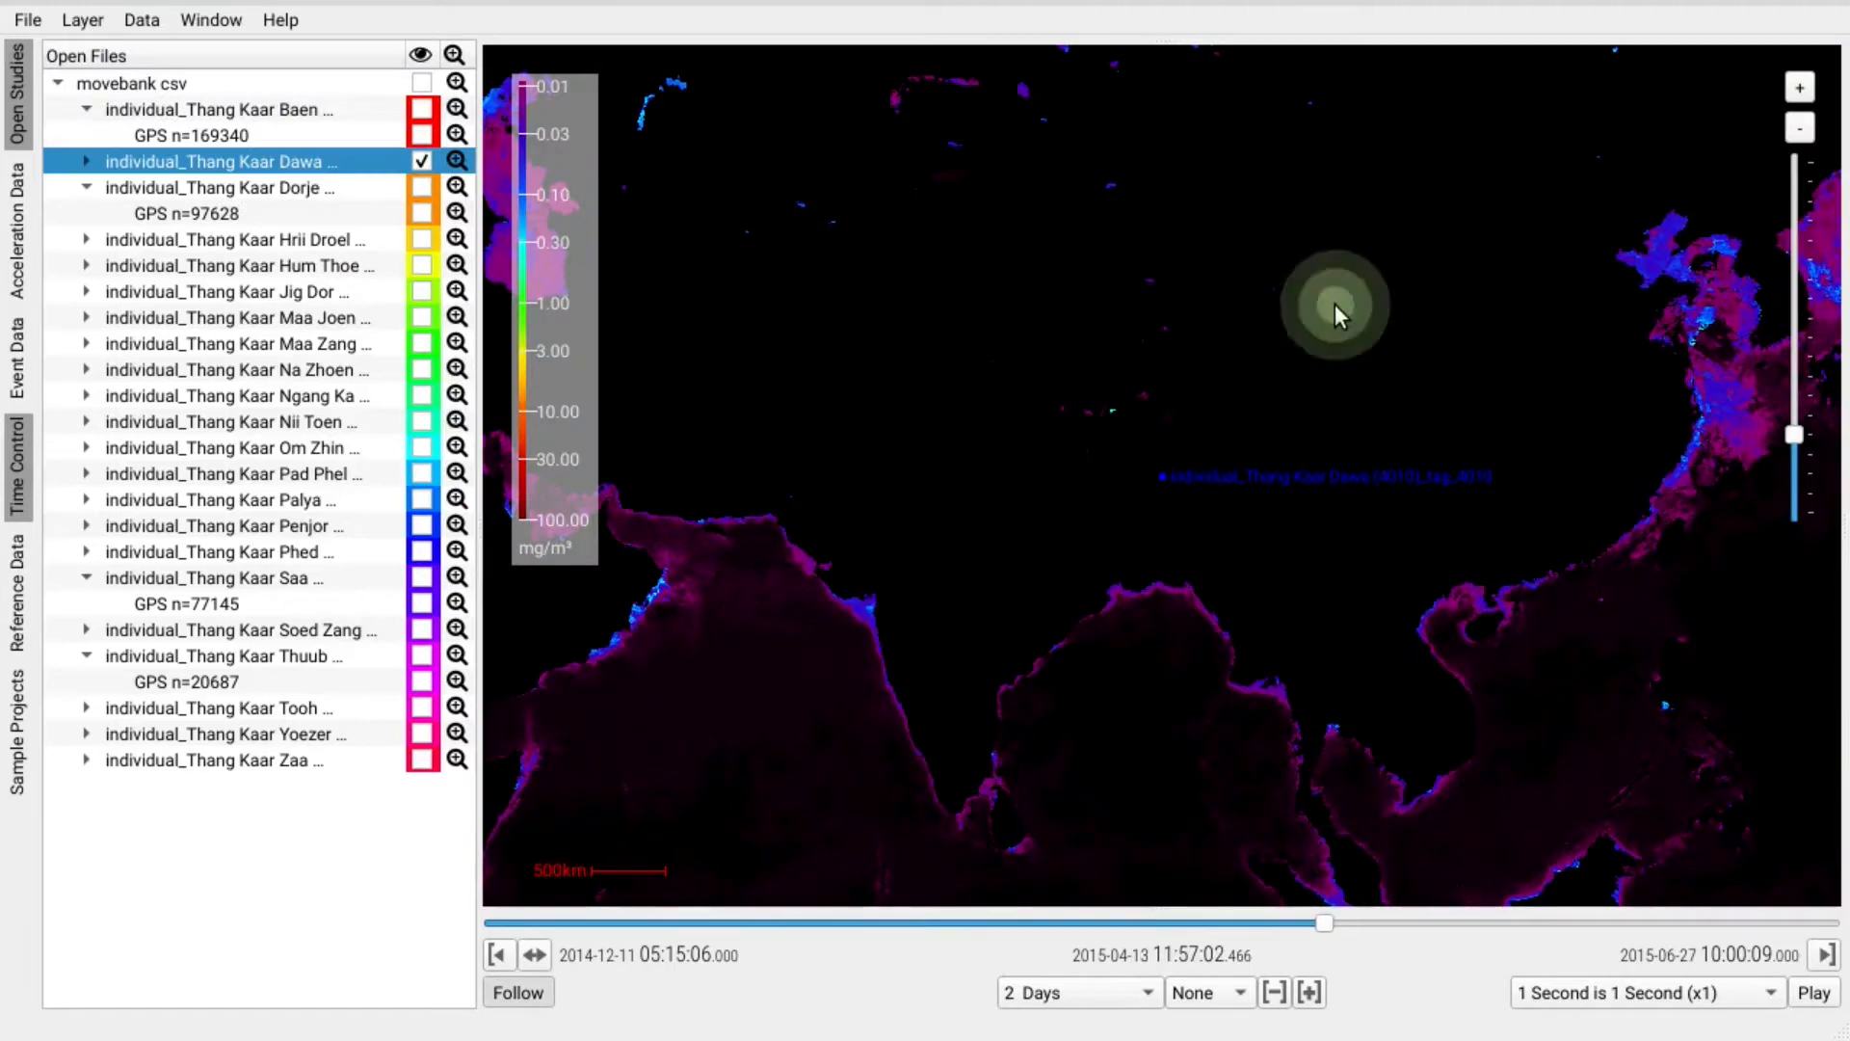
pyautogui.moveTo(1330, 922); pyautogui.dragTo(1804, 947)
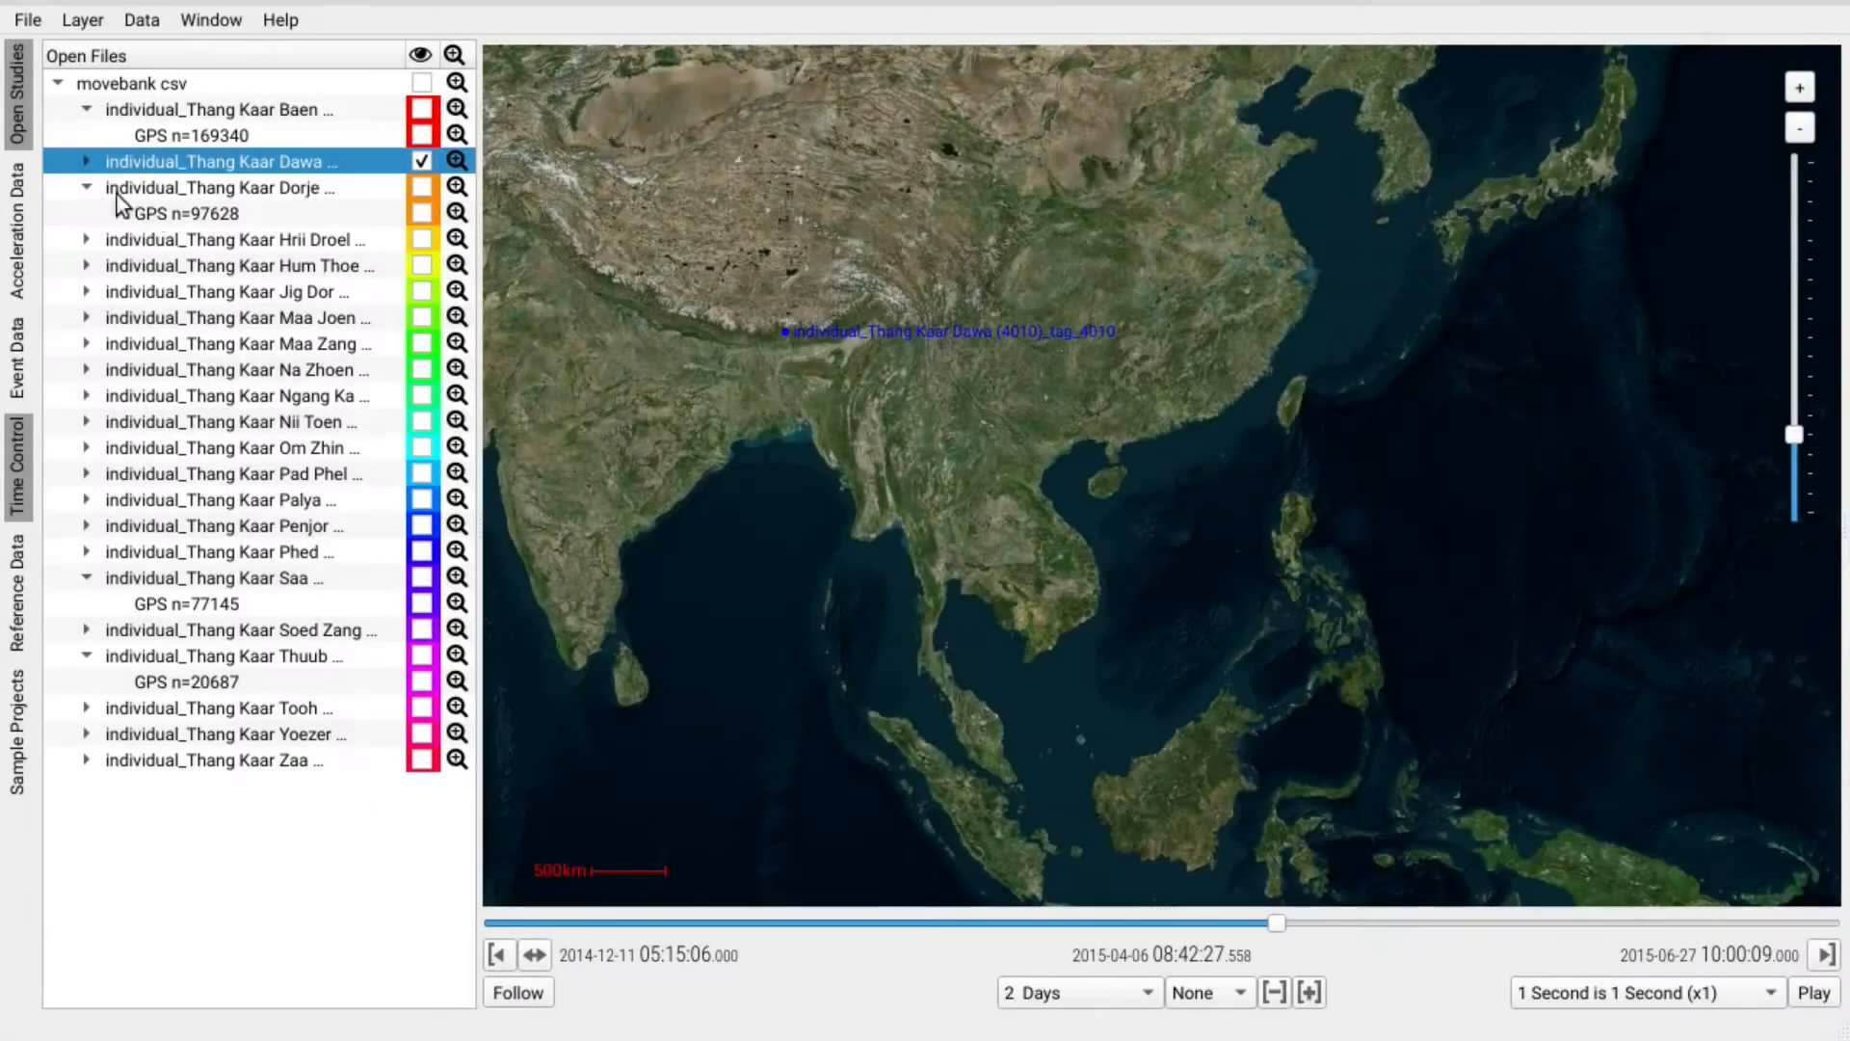
# Show Dawa's Event Data charts, highlight a range on the Height chart, and zoom onto the track.
pyautogui.click(19, 374)
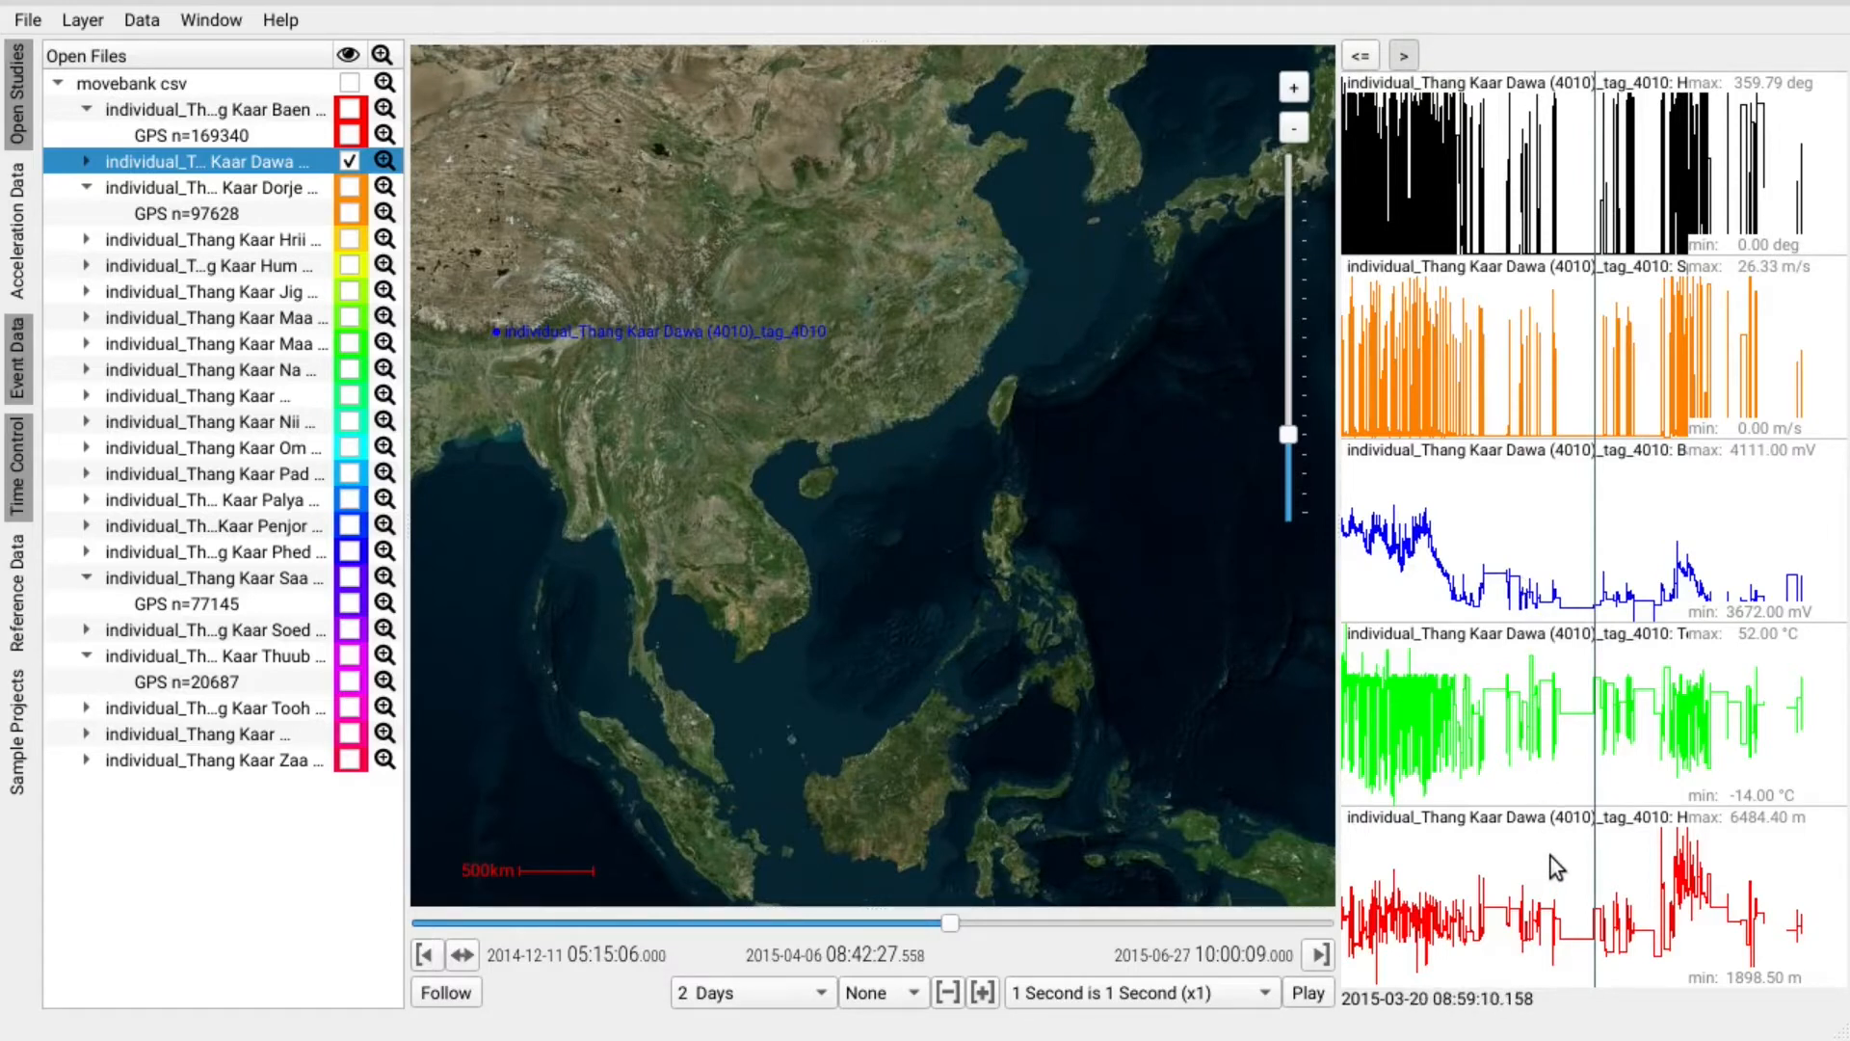
pyautogui.moveTo(1552, 852)
pyautogui.mouseDown()
pyautogui.moveTo(1544, 927)
pyautogui.moveTo(1552, 875)
pyautogui.mouseUp()
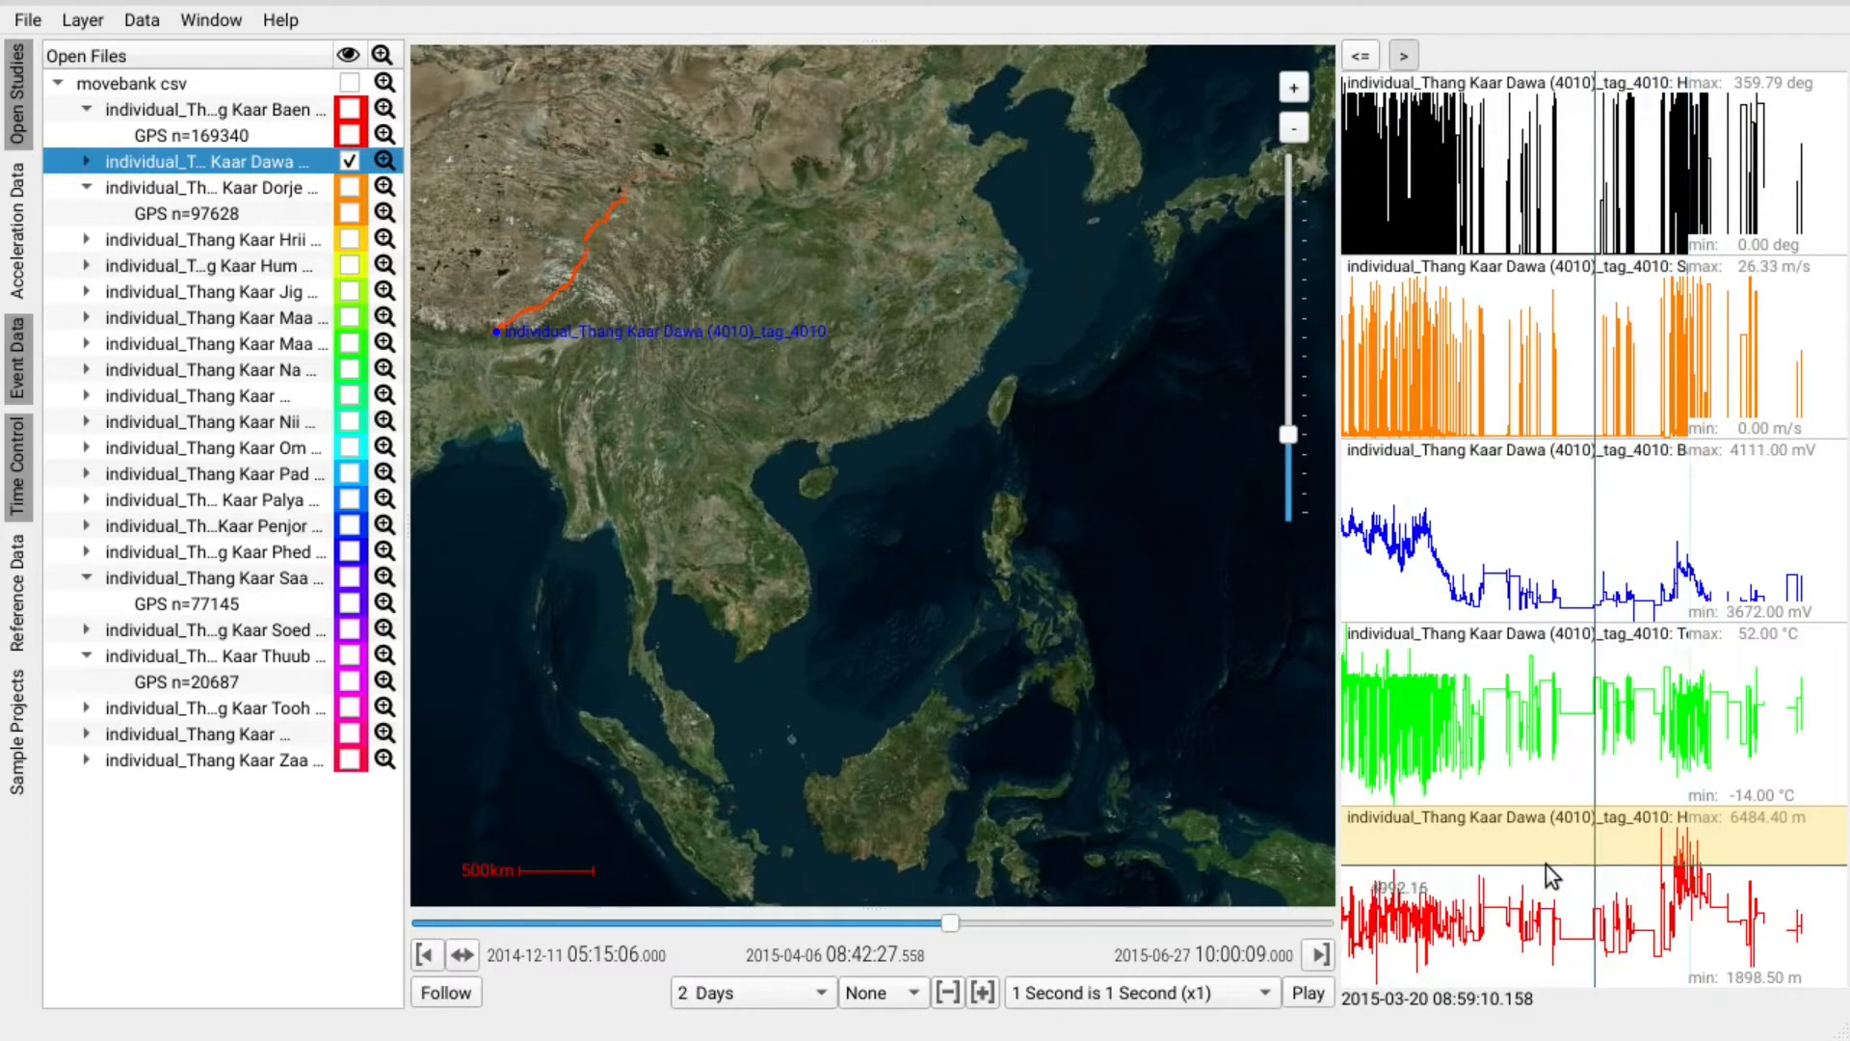
pyautogui.moveTo(540, 286); pyautogui.dragTo(796, 455)
pyautogui.scroll(1, 796, 454)
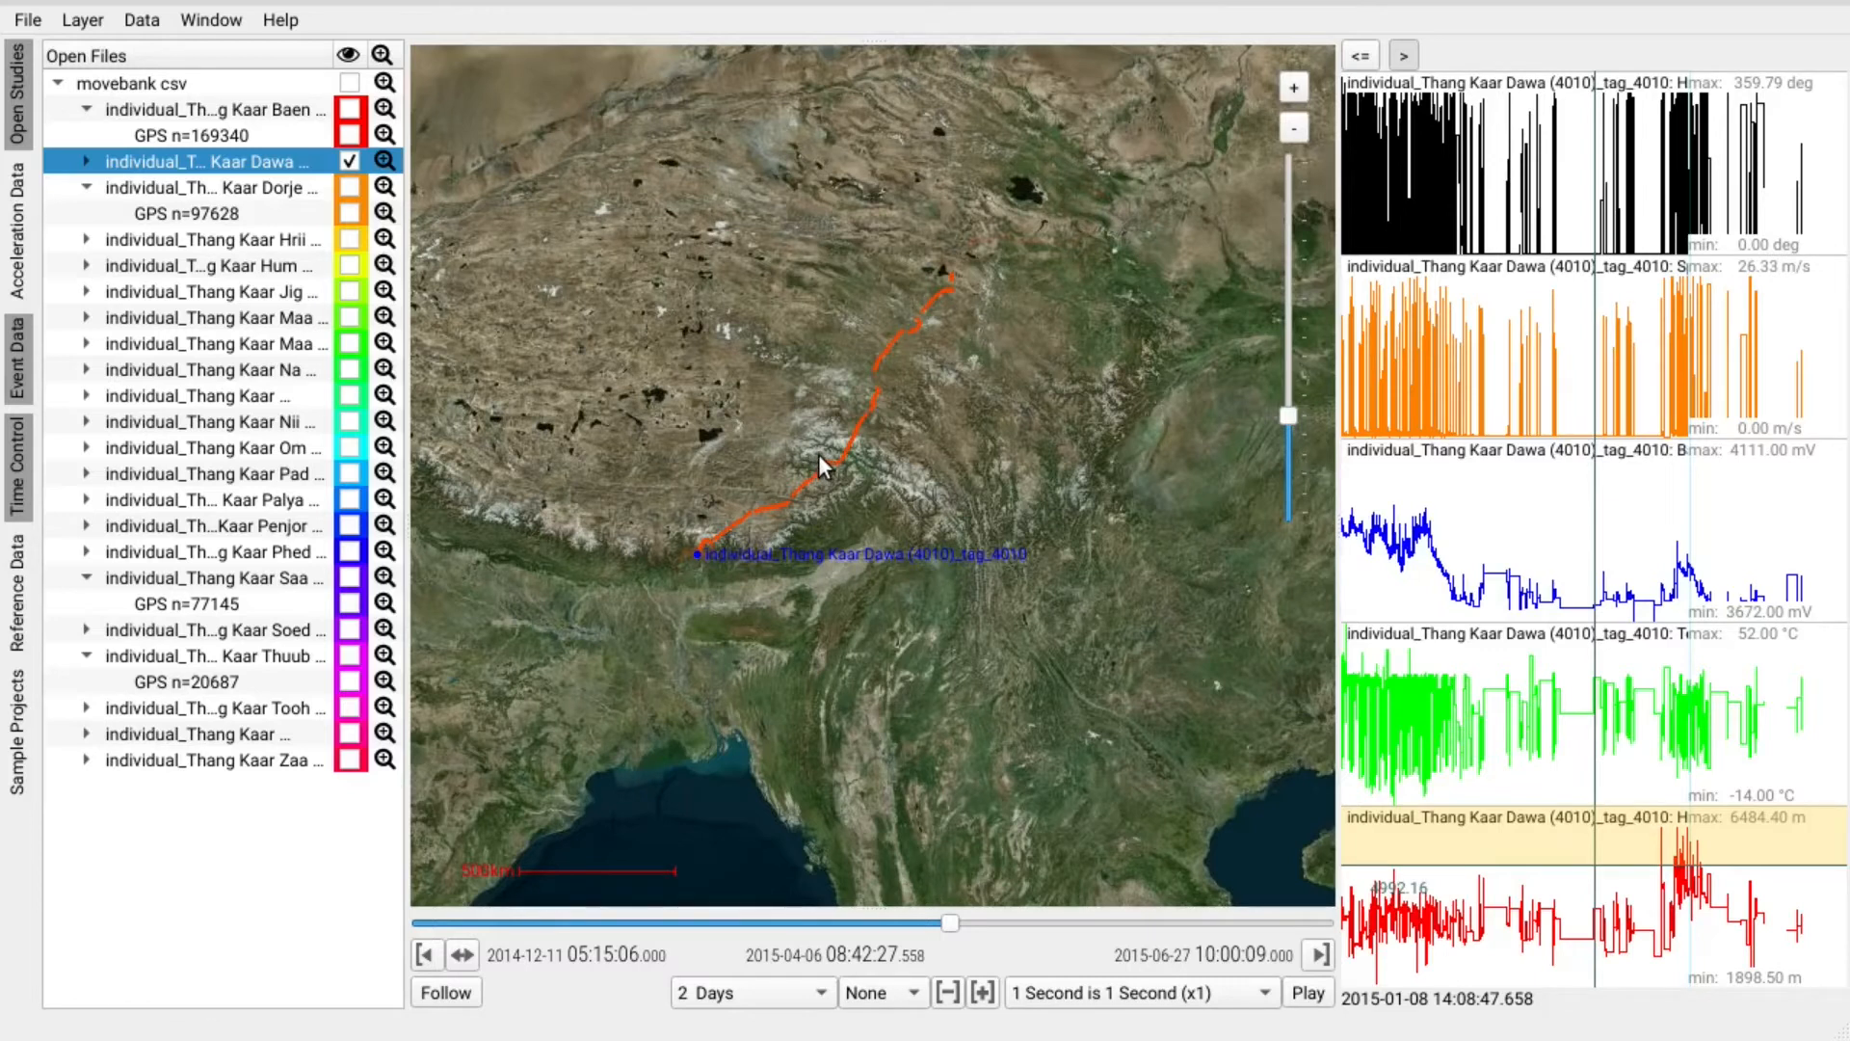
pyautogui.click(39, 24)
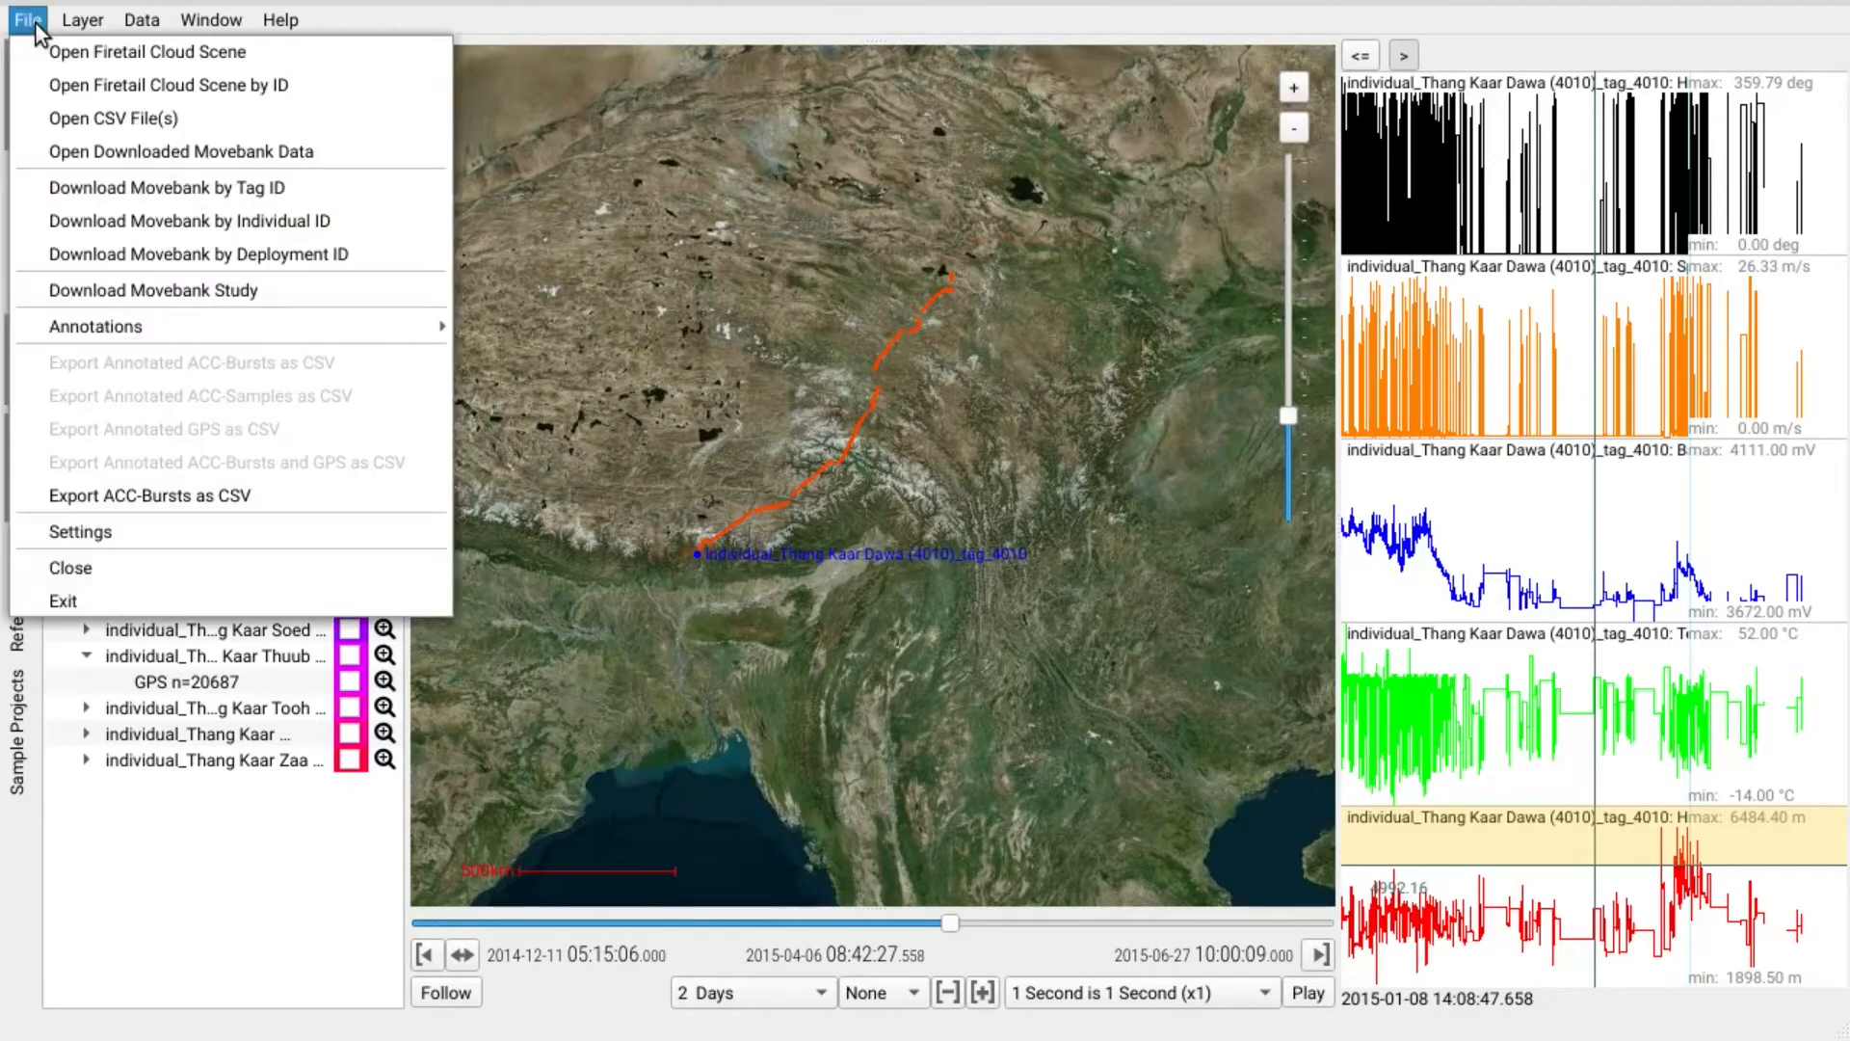
# Close the vulture project and start a Movebank download by individual ID, filtering studies for 'toucan'.
pyautogui.click(131, 564)
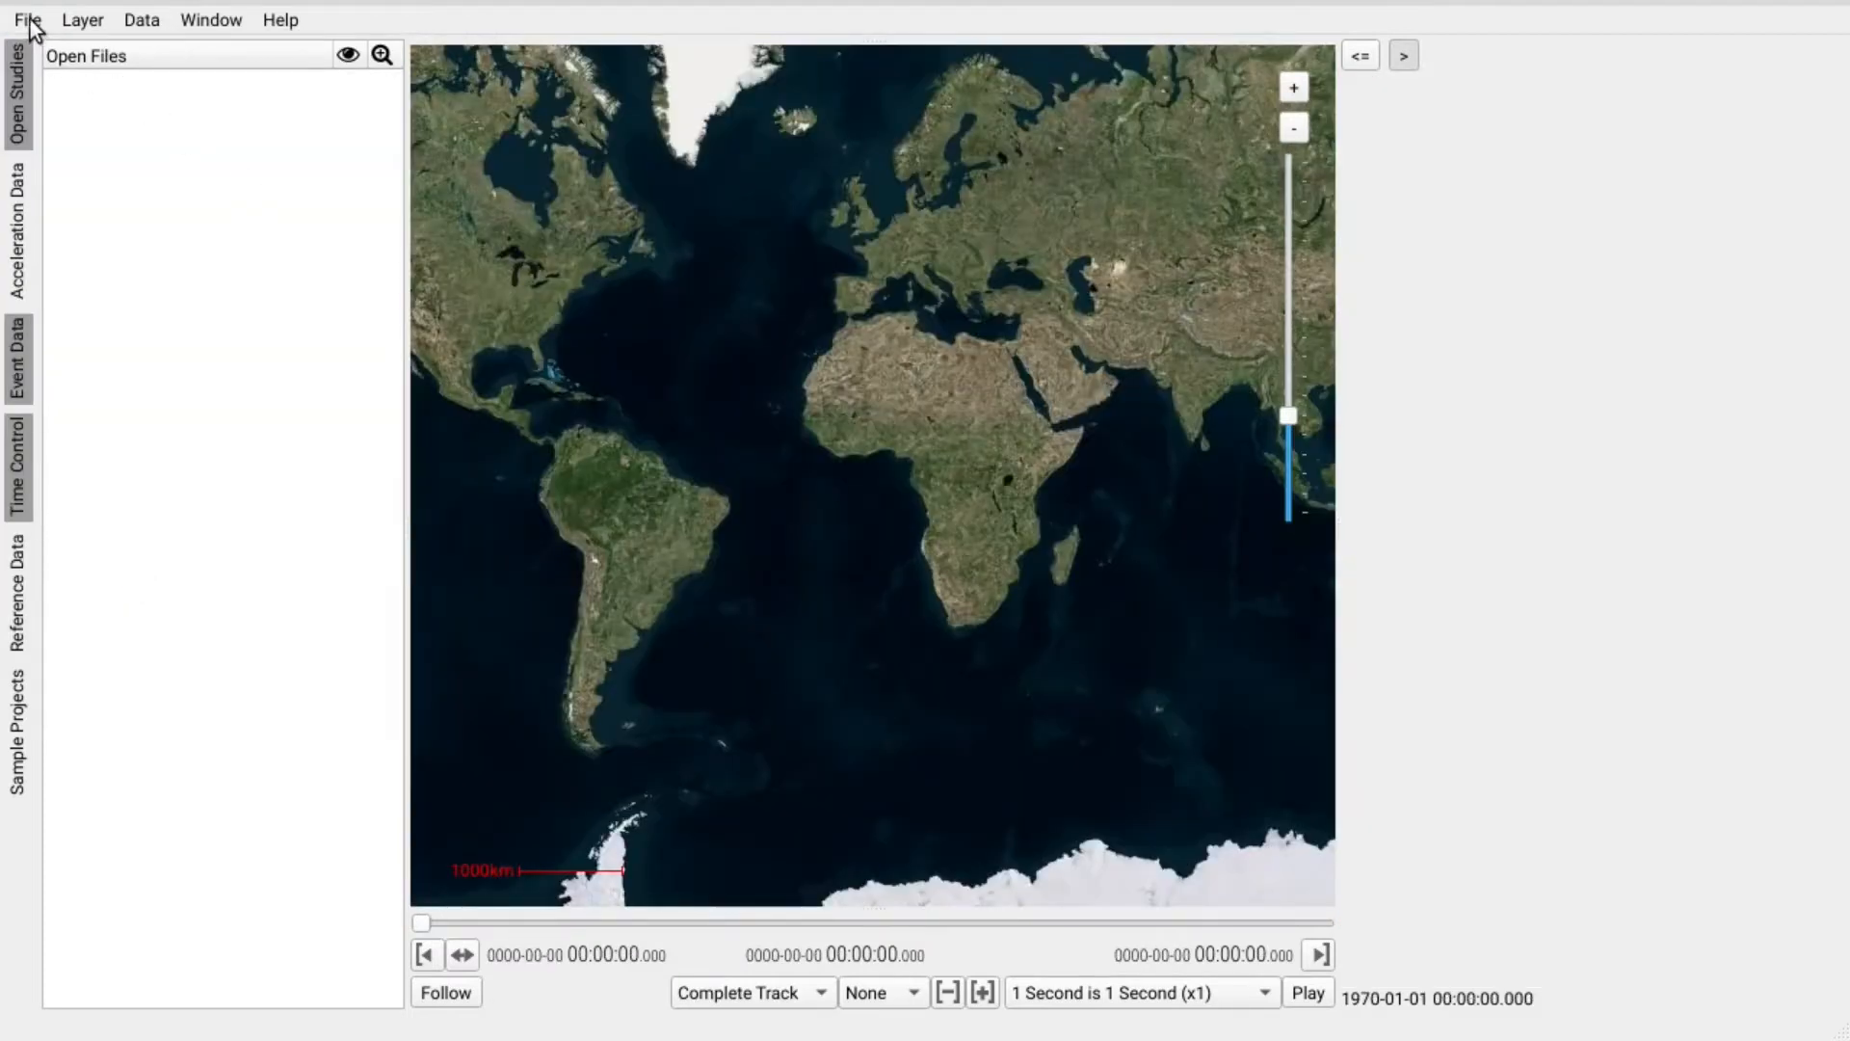
pyautogui.click(29, 21)
pyautogui.click(218, 228)
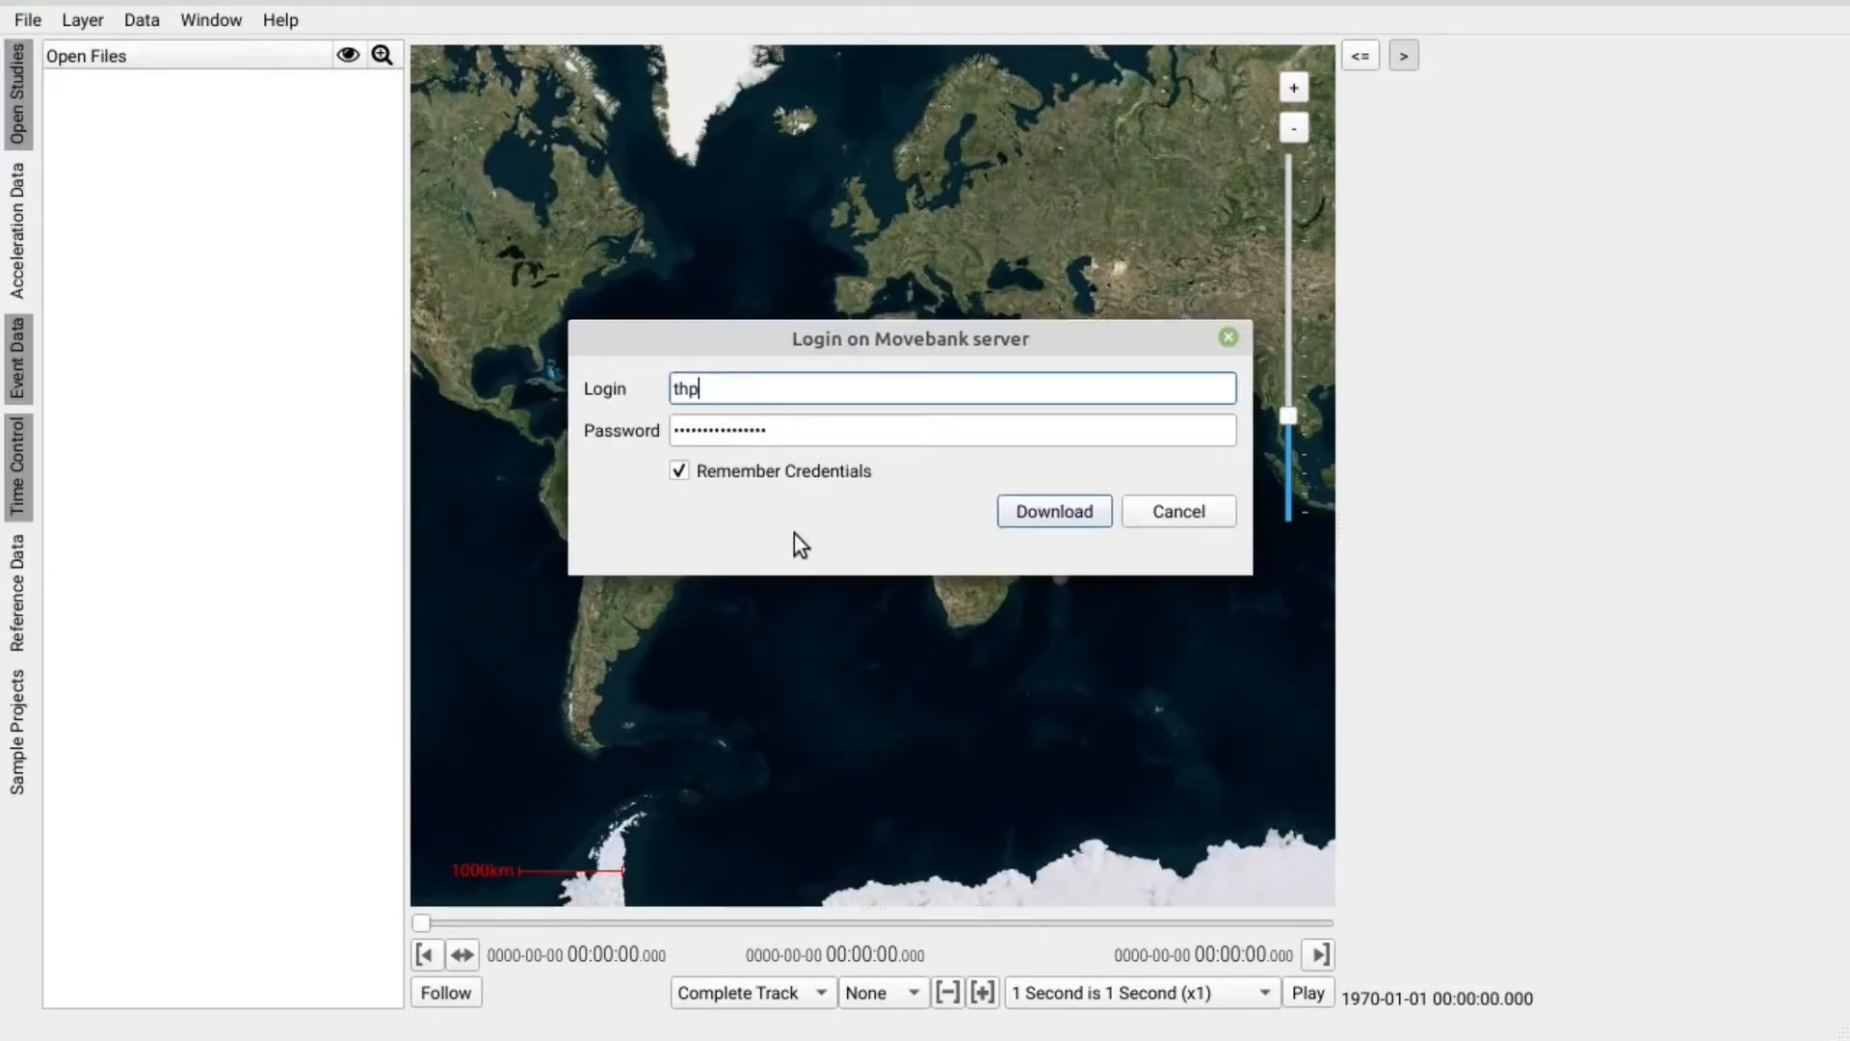
pyautogui.click(1031, 512)
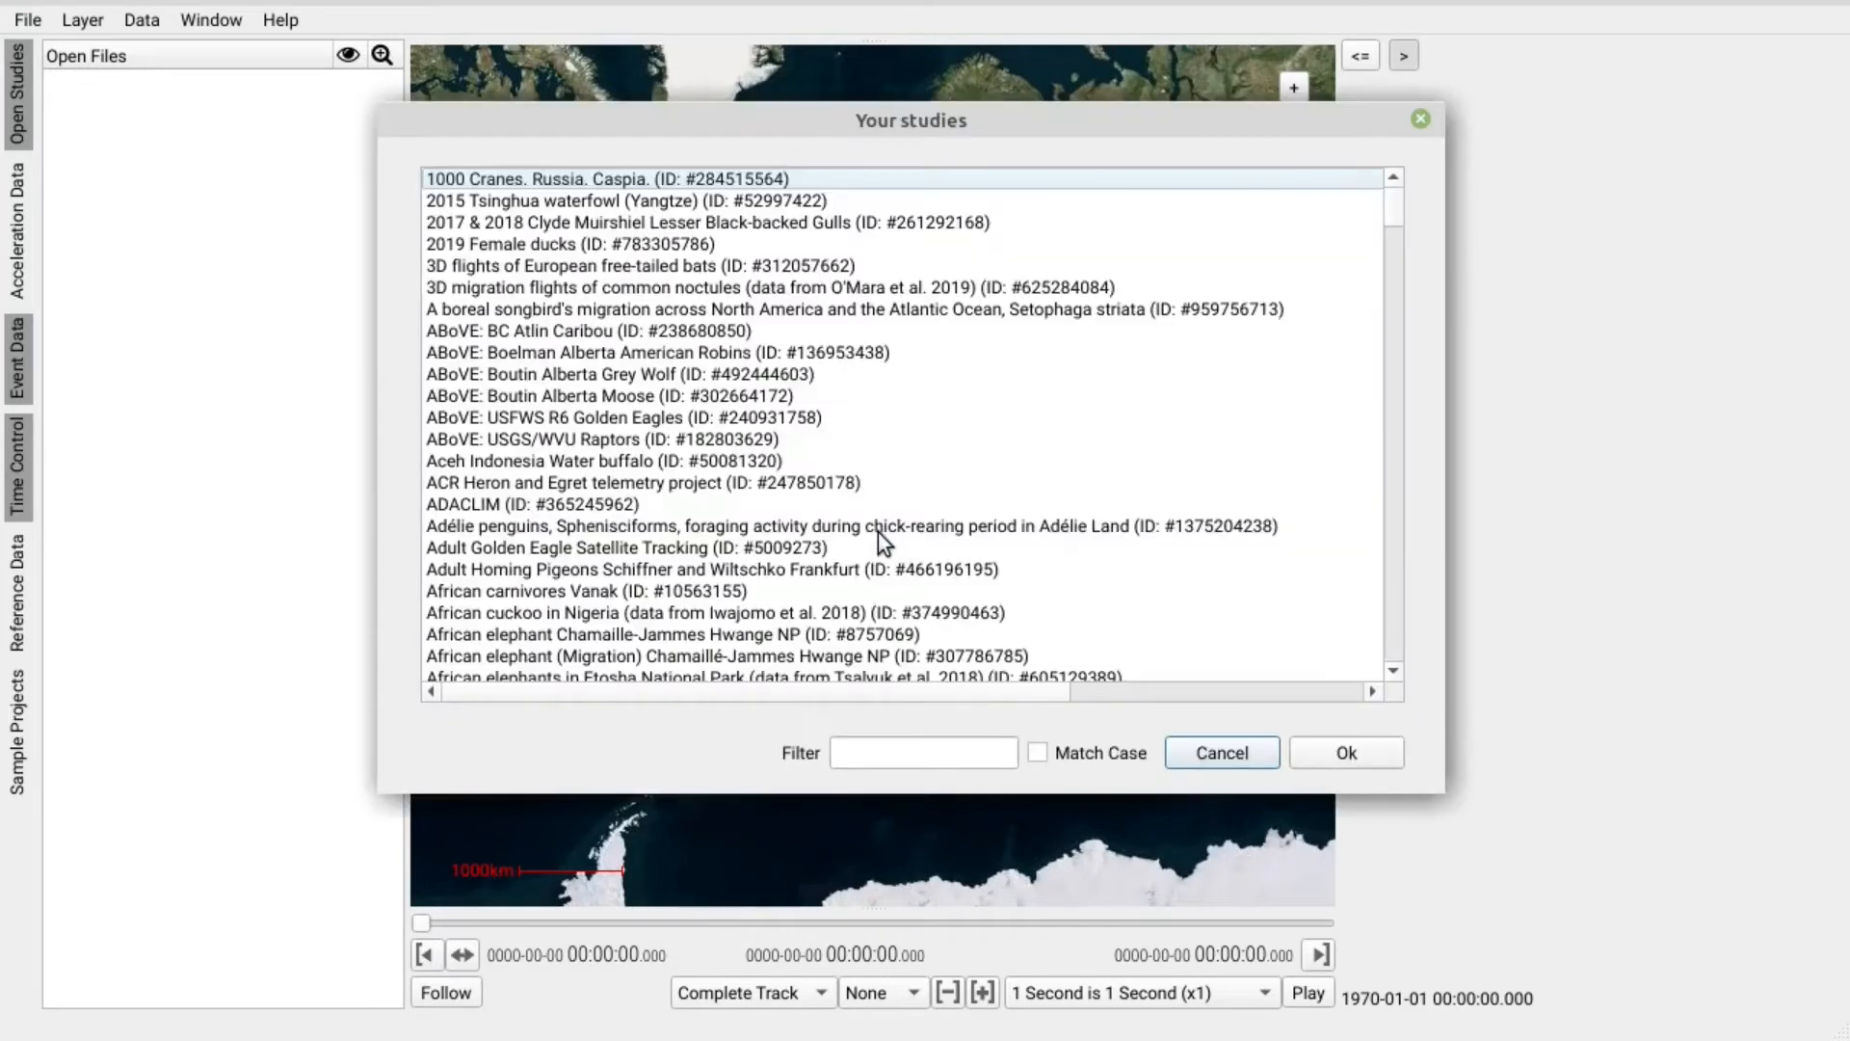
pyautogui.click(889, 753)
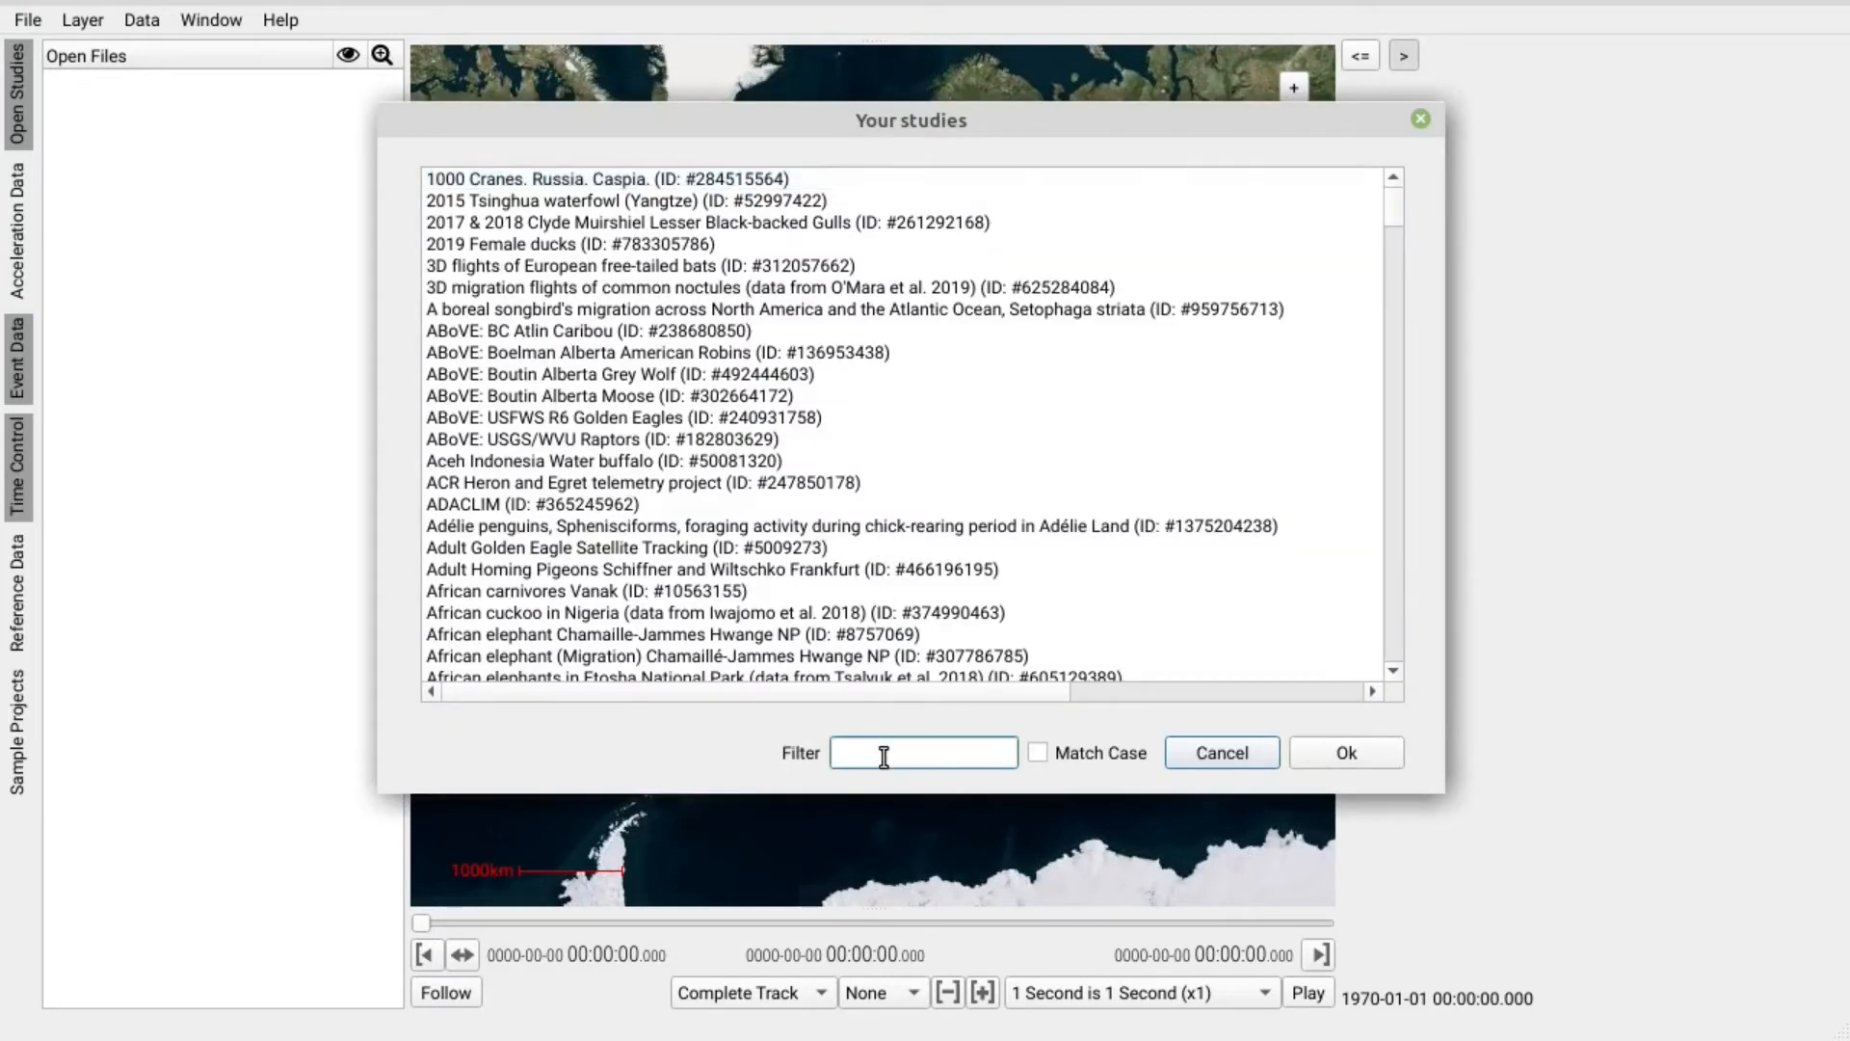
pyautogui.write('toucan')
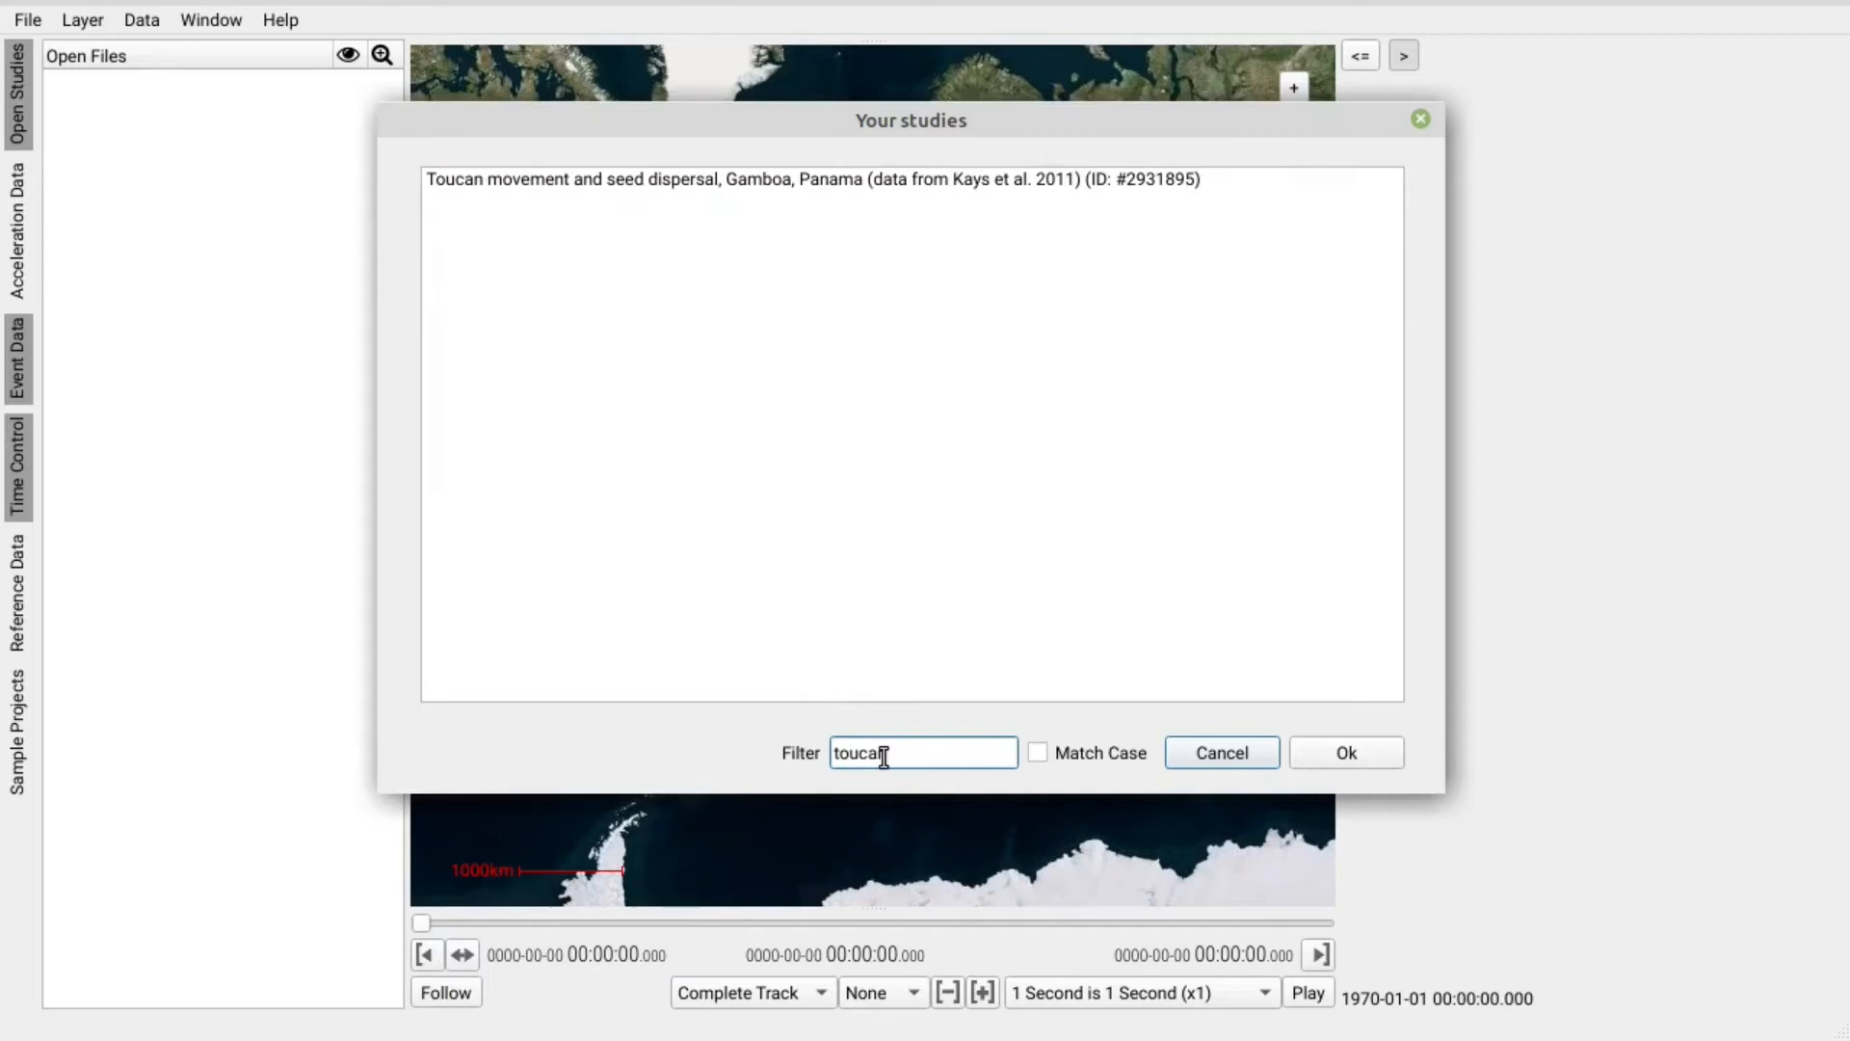
# Download the first individual of the Toucan seed dispersal study in Gamboa, Panama.
pyautogui.click(757, 181)
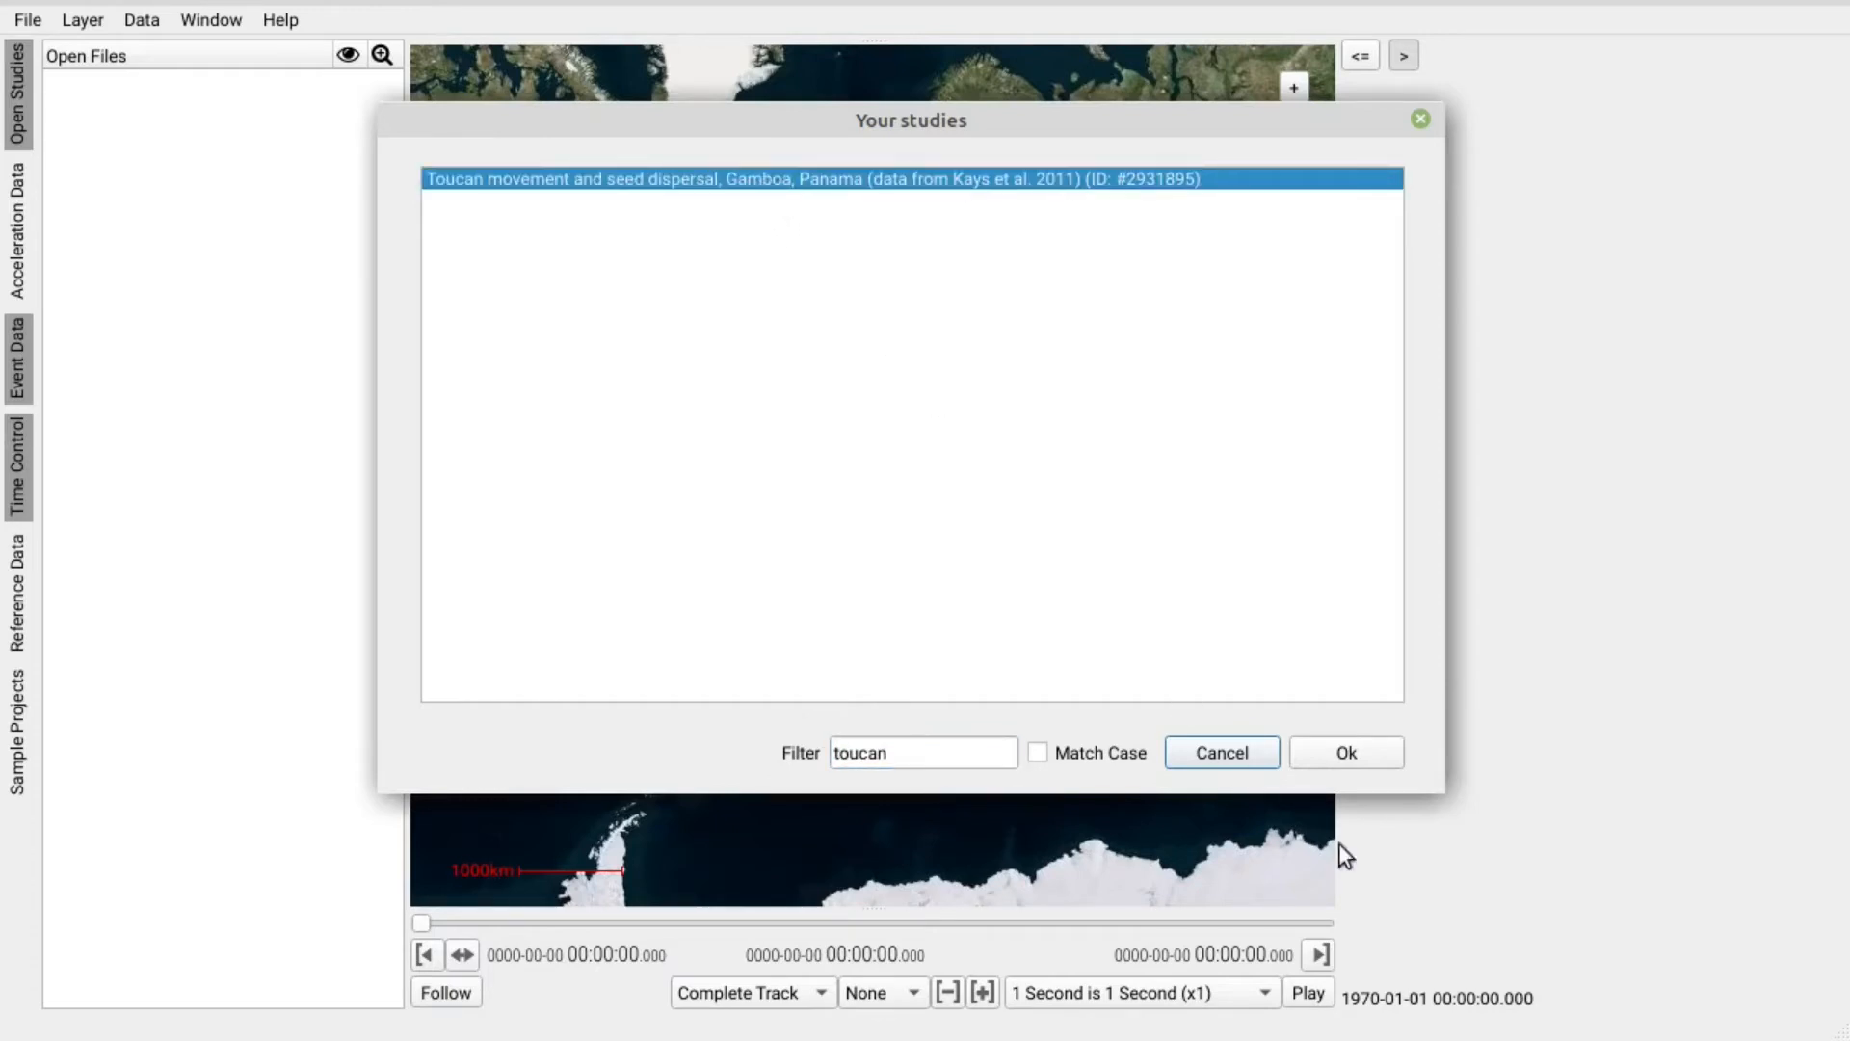
pyautogui.click(1387, 749)
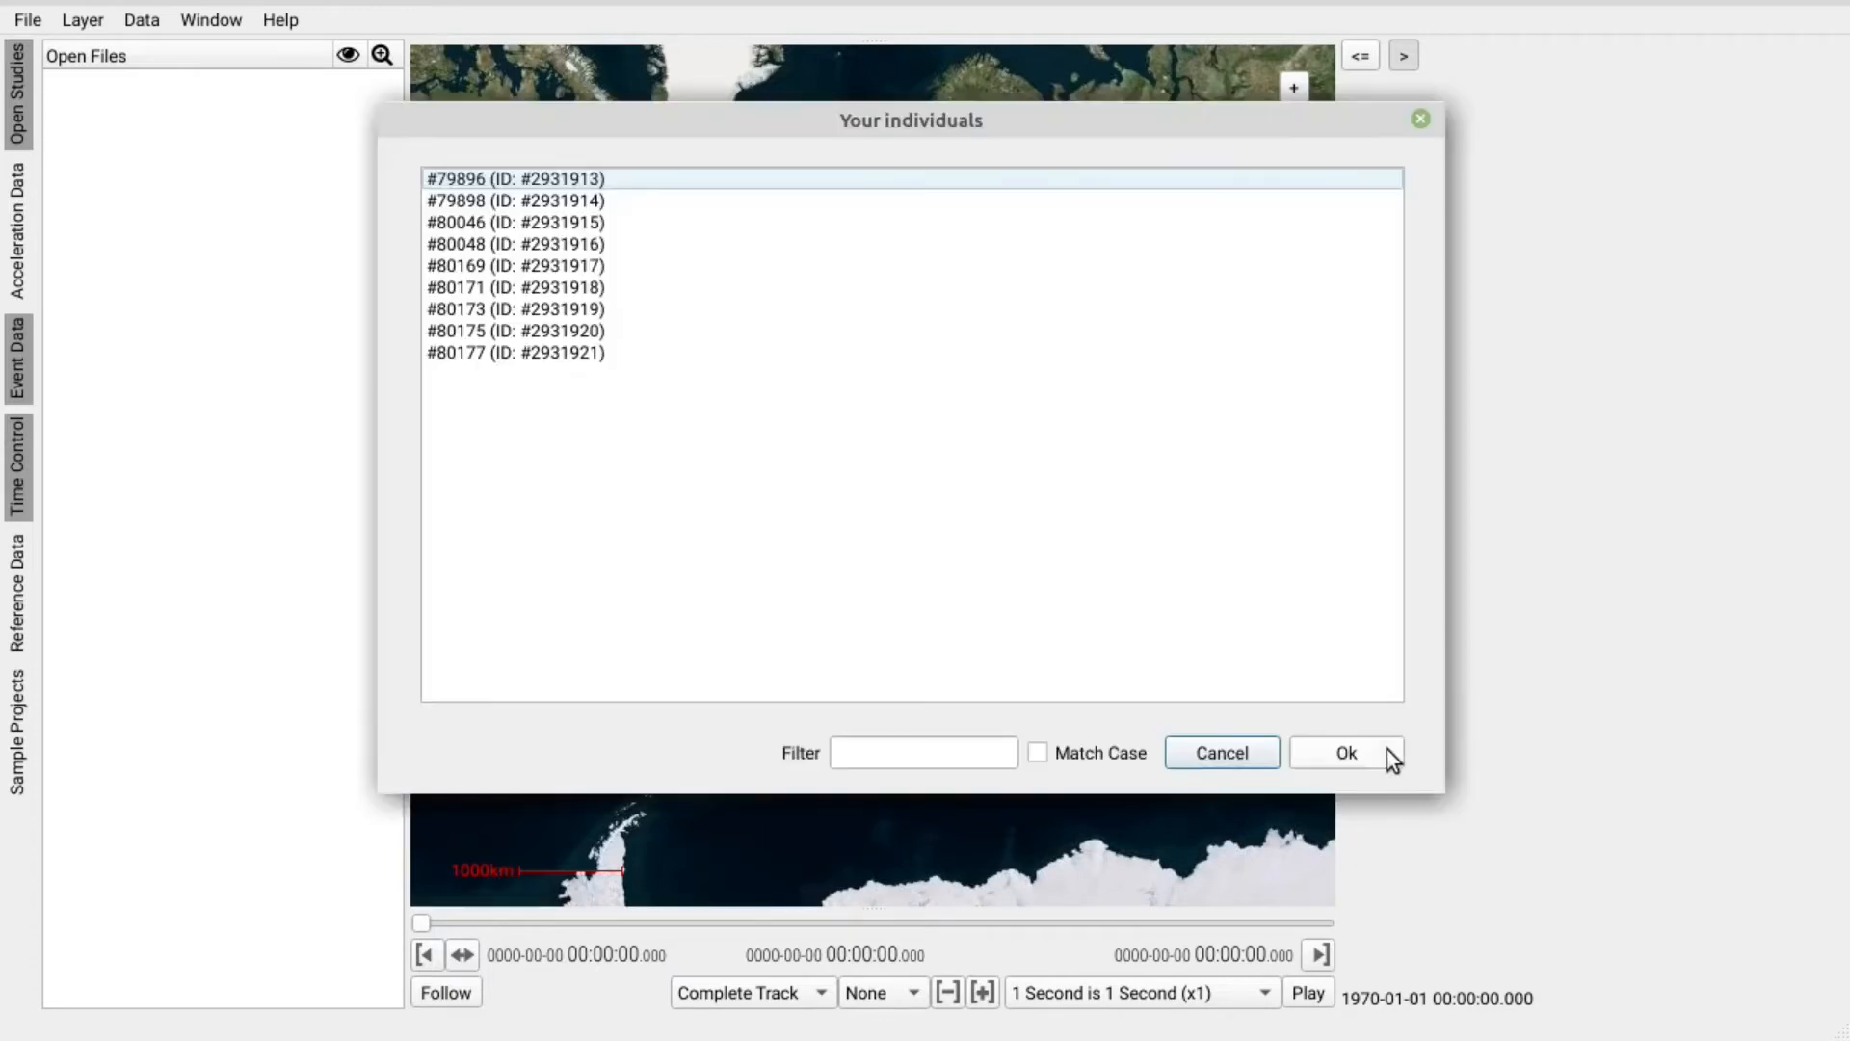
pyautogui.click(445, 177)
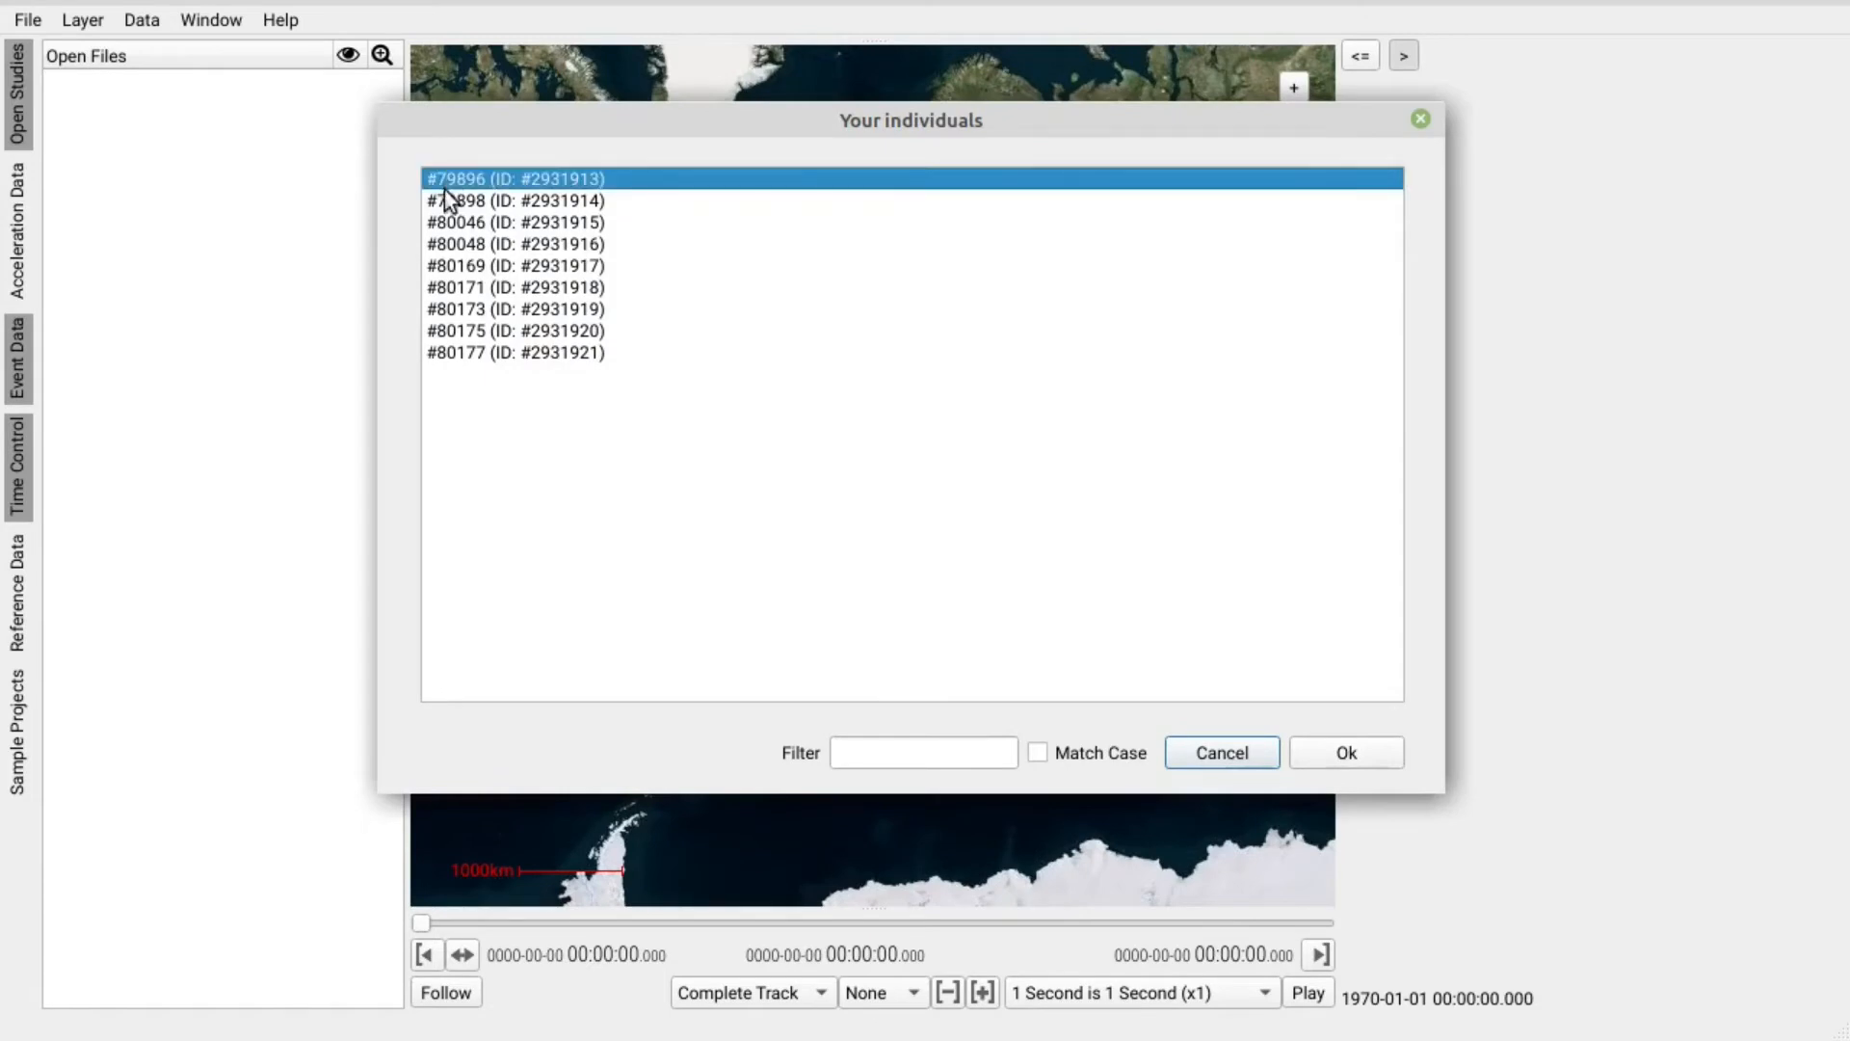
pyautogui.click(1343, 749)
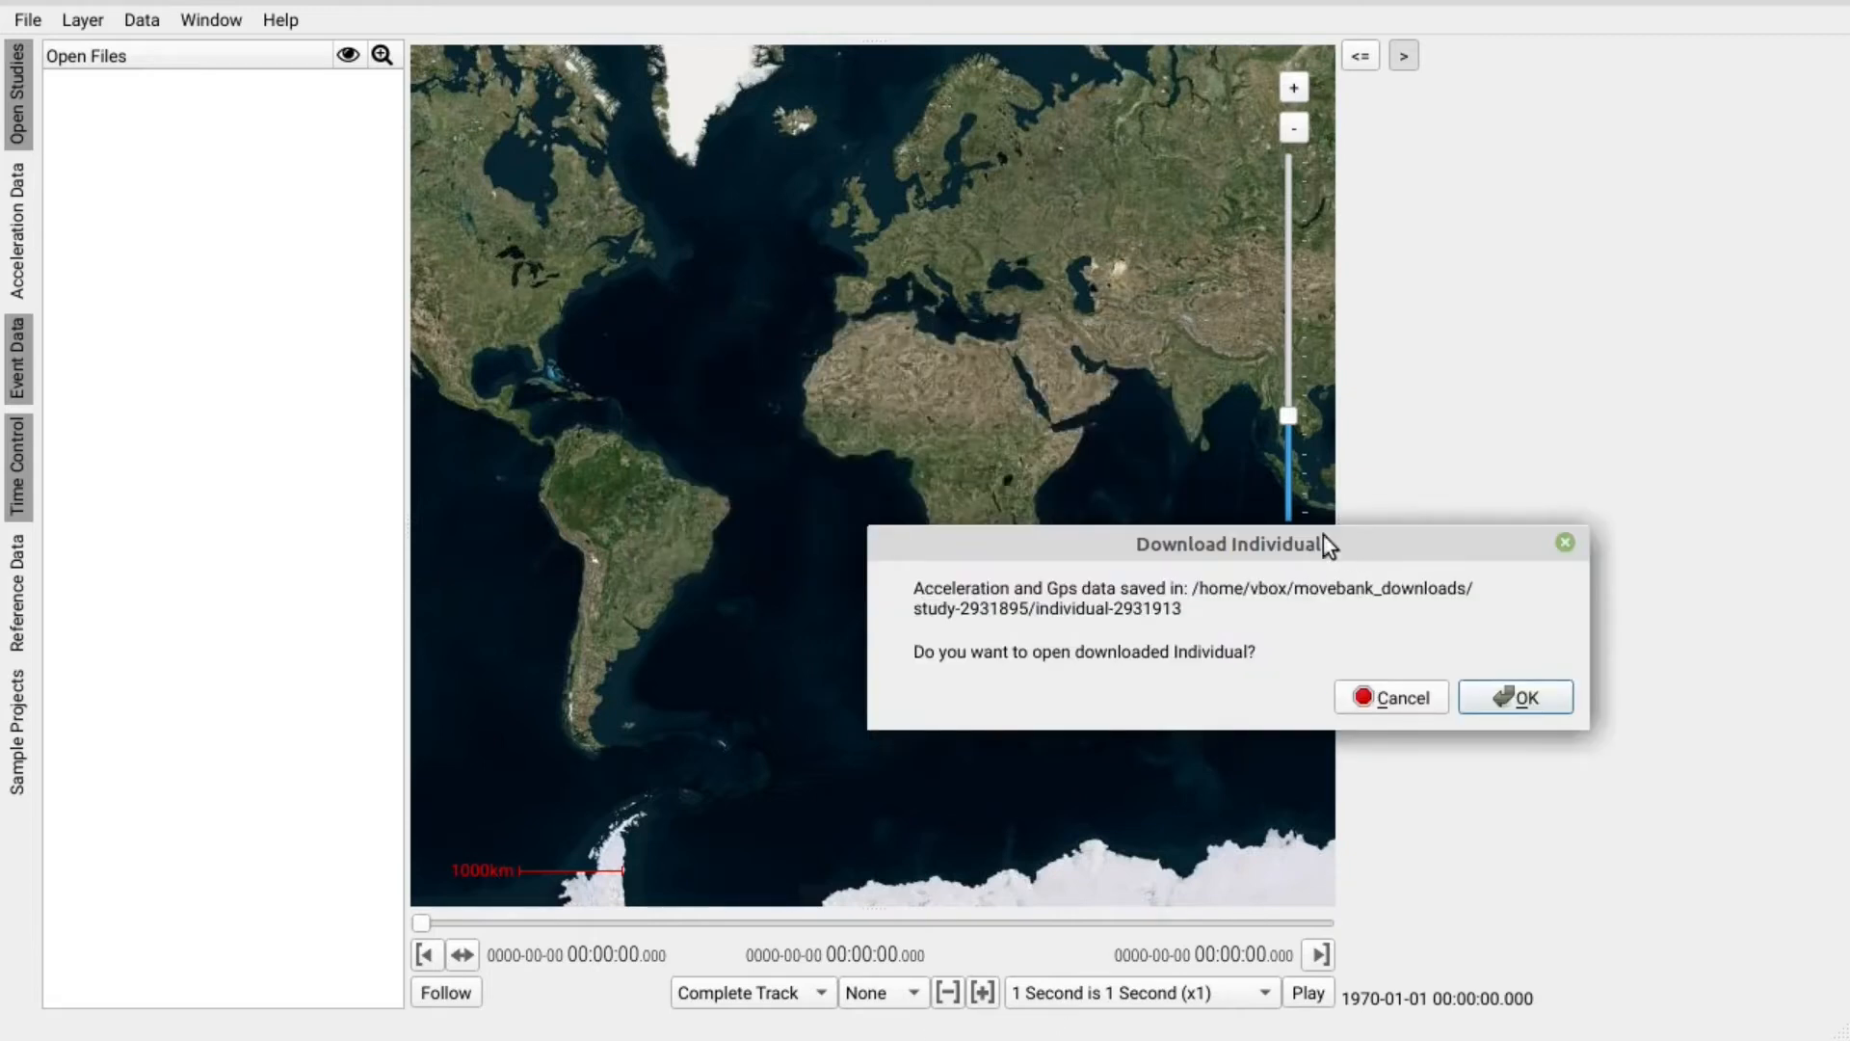
pyautogui.moveTo(1327, 545); pyautogui.dragTo(1178, 472)
# Open the downloaded toucan tag_#2931932, enlarge the map, and zoom onto its GPS track.
pyautogui.click(1384, 629)
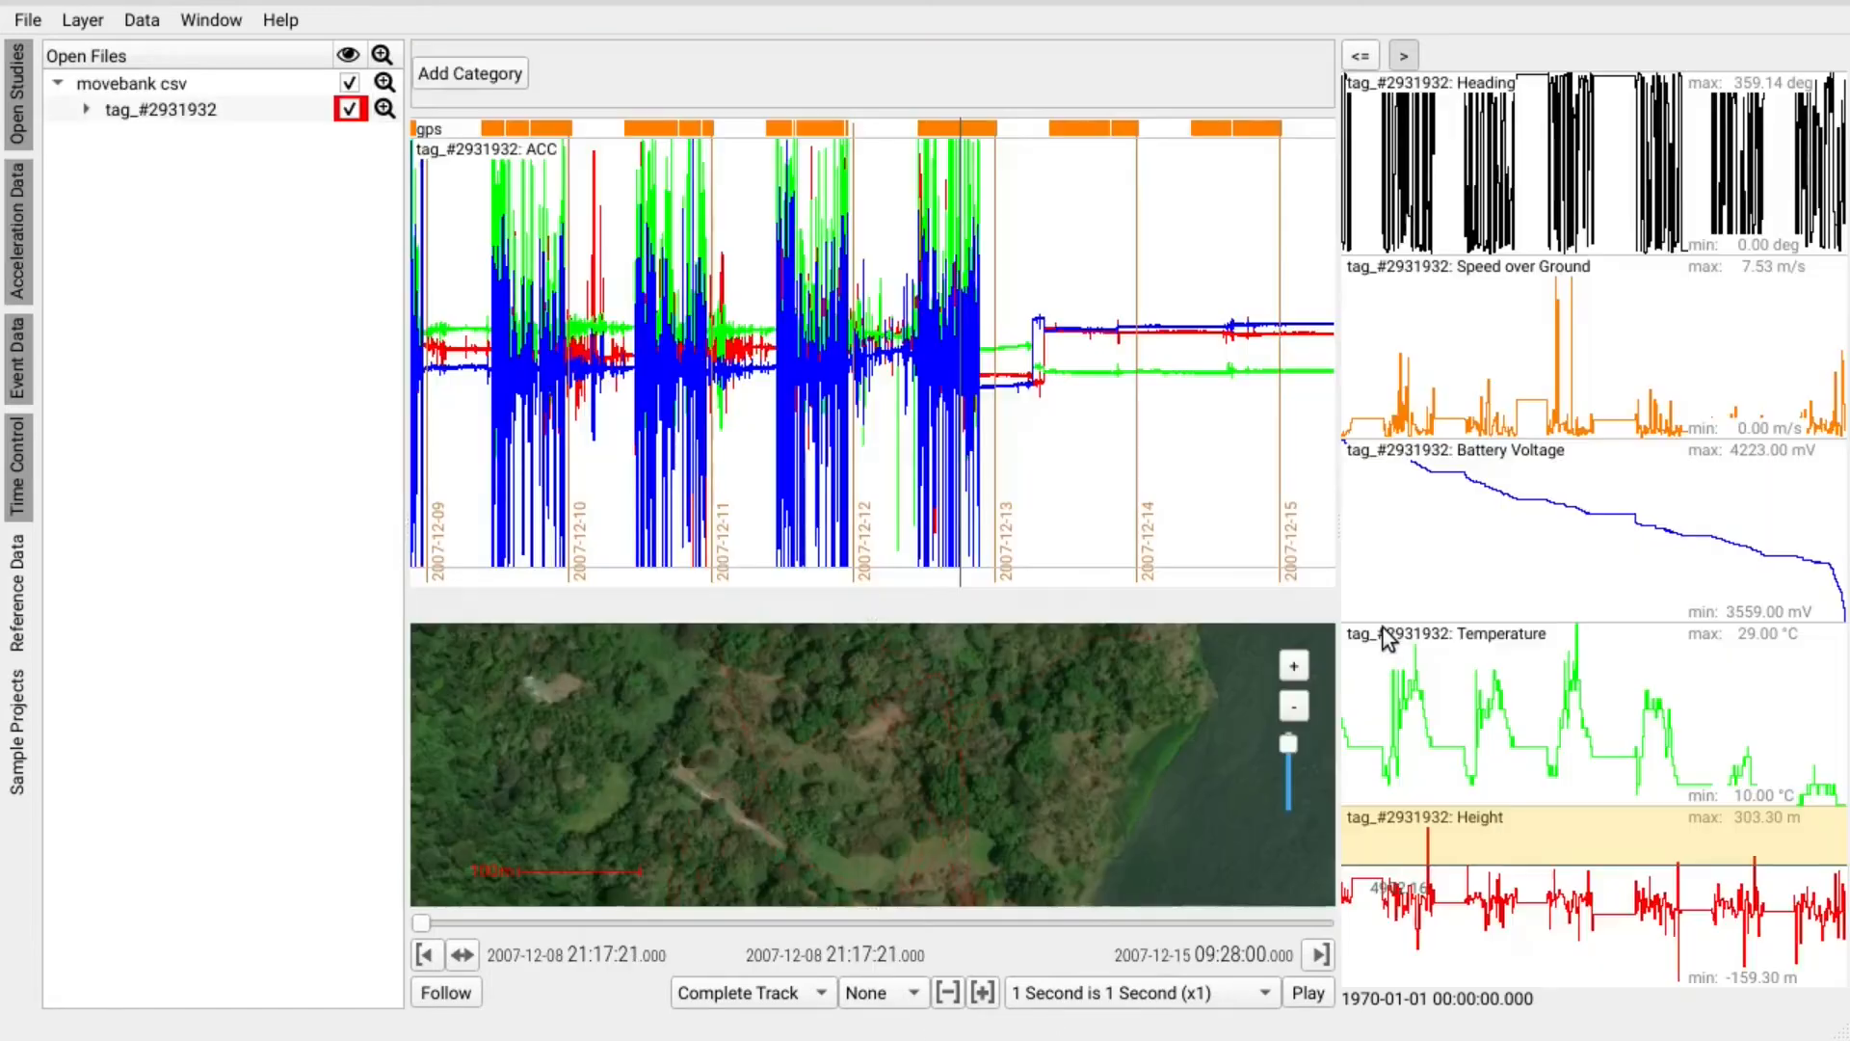
pyautogui.moveTo(890, 619); pyautogui.dragTo(902, 393)
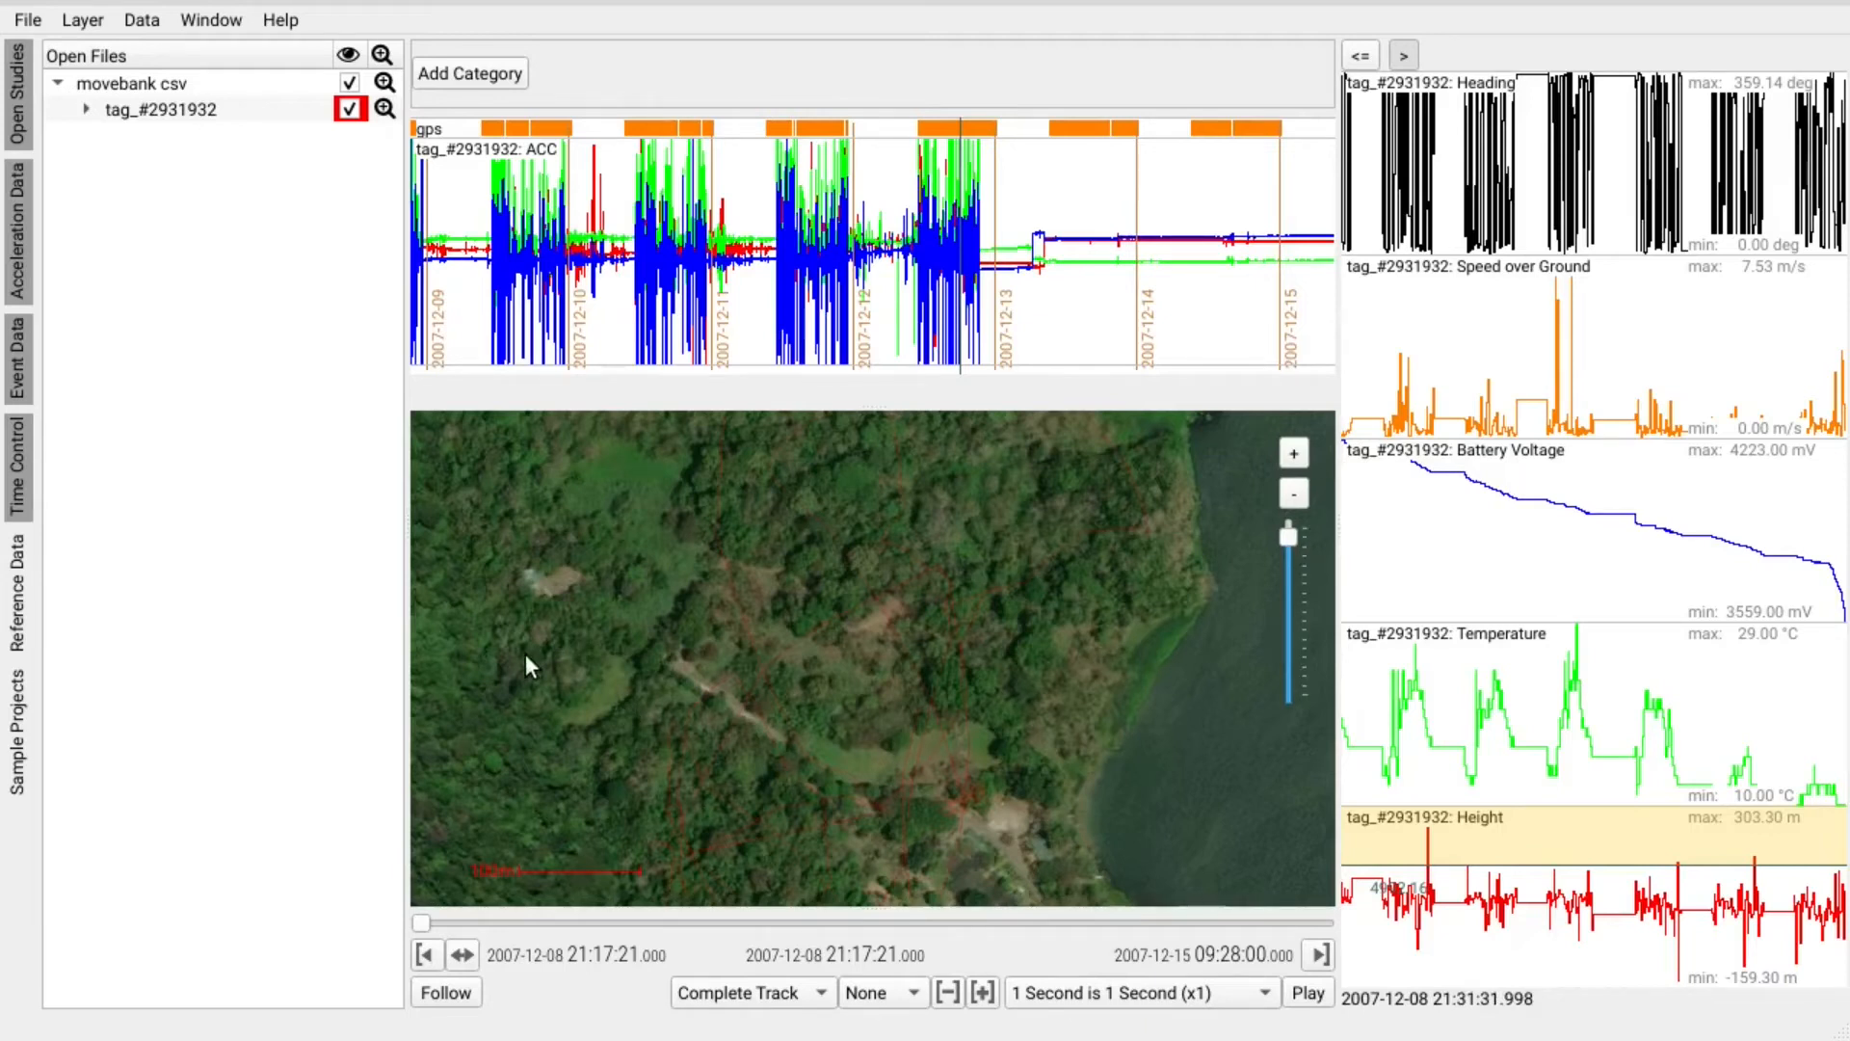
pyautogui.moveTo(475, 603); pyautogui.dragTo(611, 746)
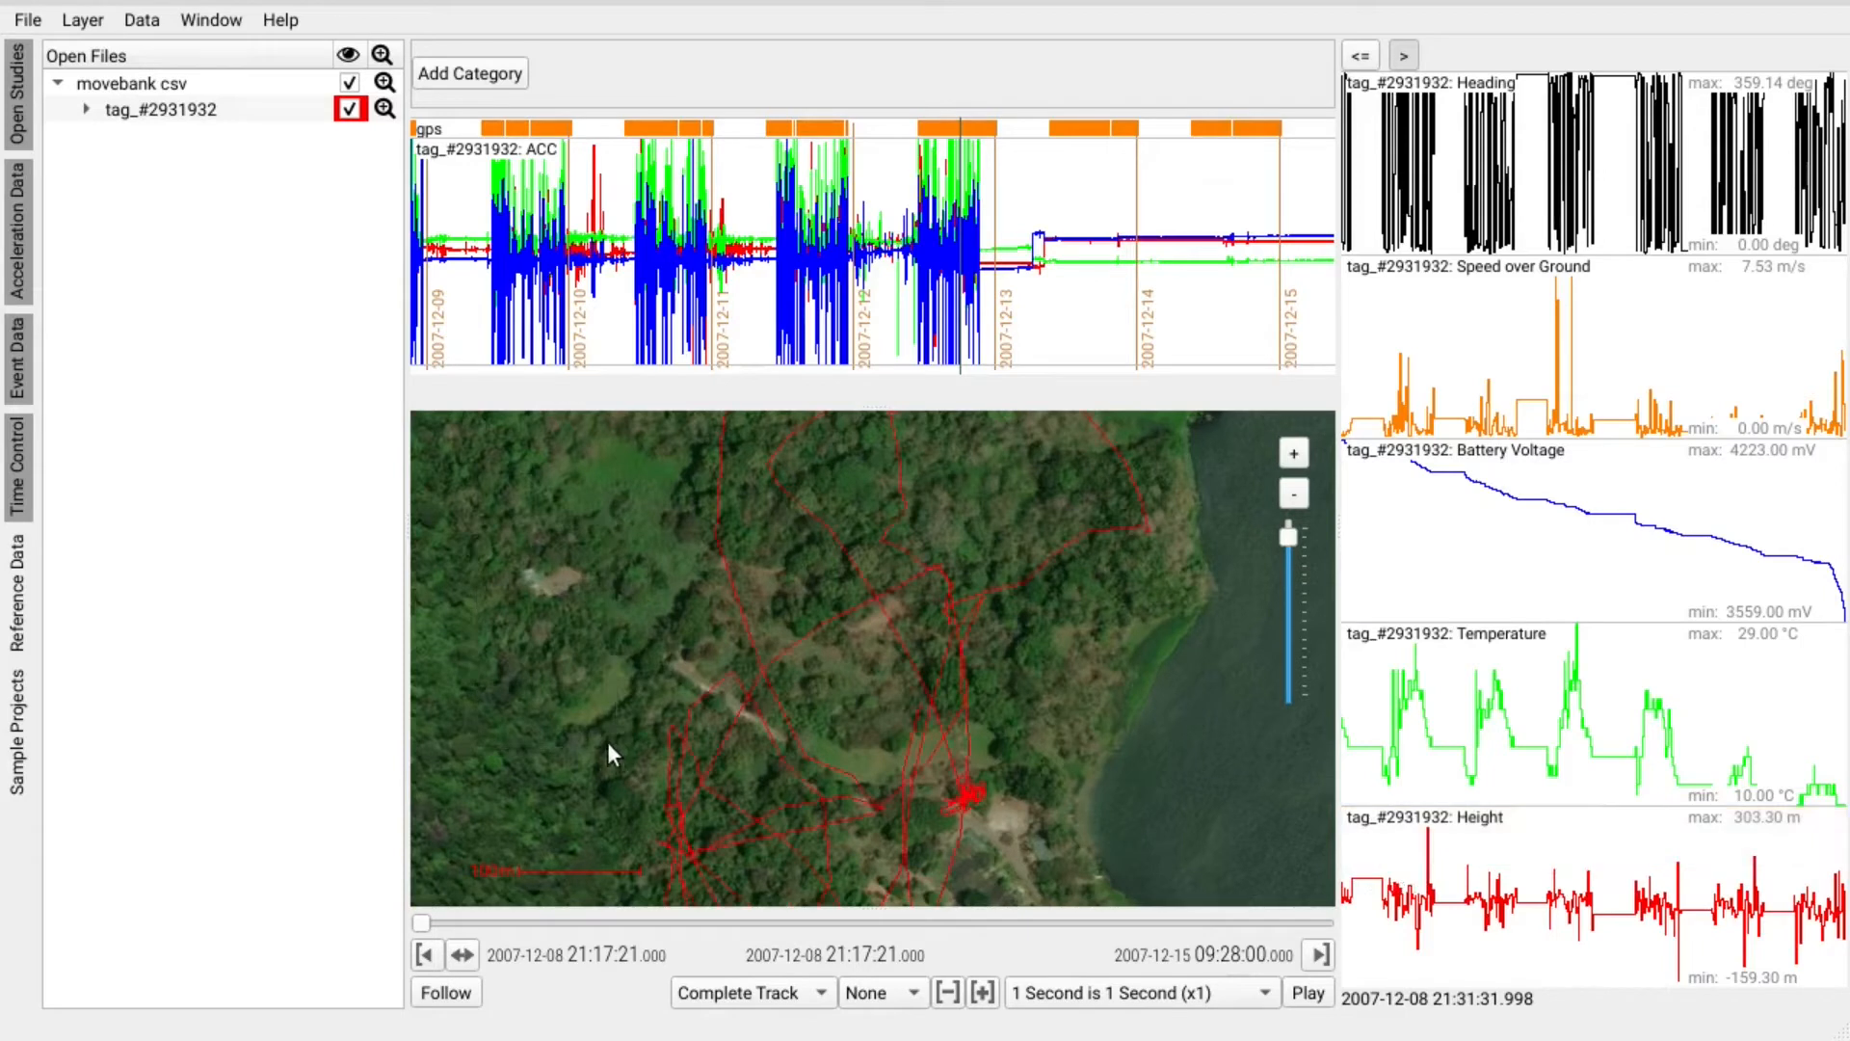
pyautogui.moveTo(1062, 759); pyautogui.dragTo(1085, 633)
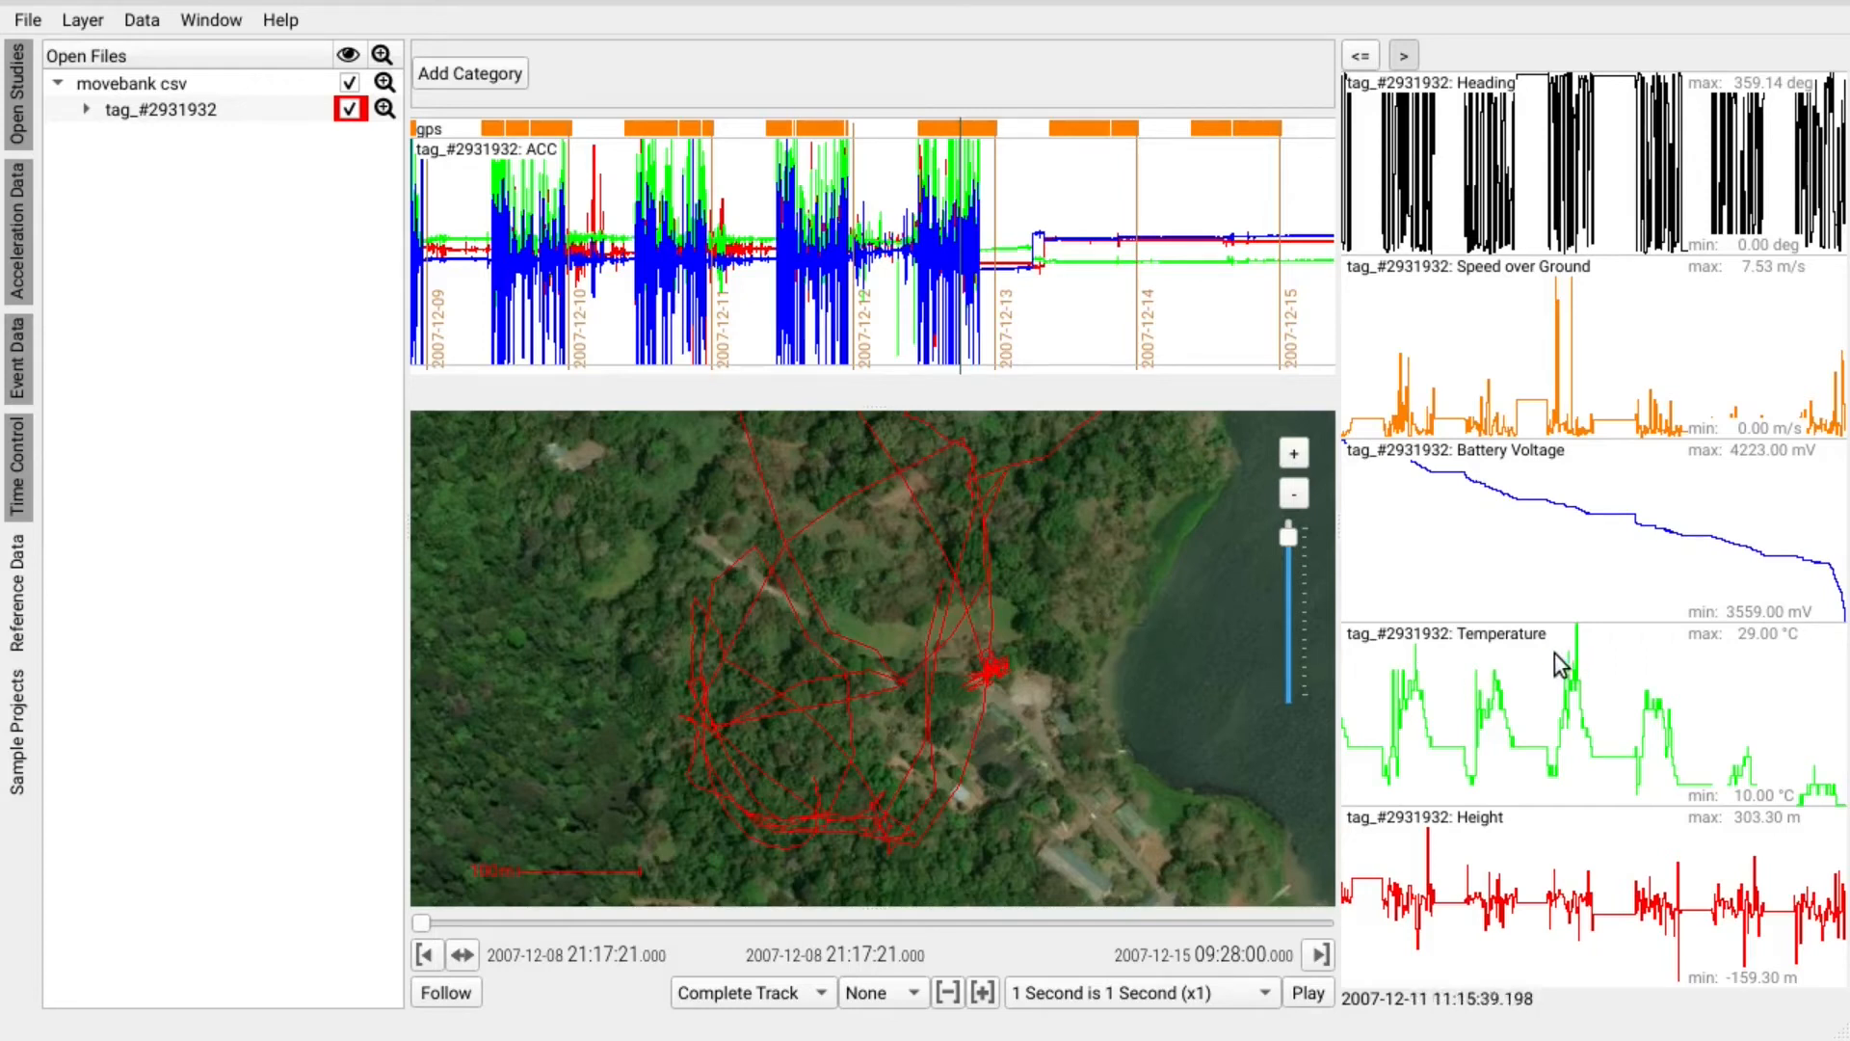
# Drag a threshold onto the Temperature chart and flip it to mark temperatures below the line.
pyautogui.click(1515, 687)
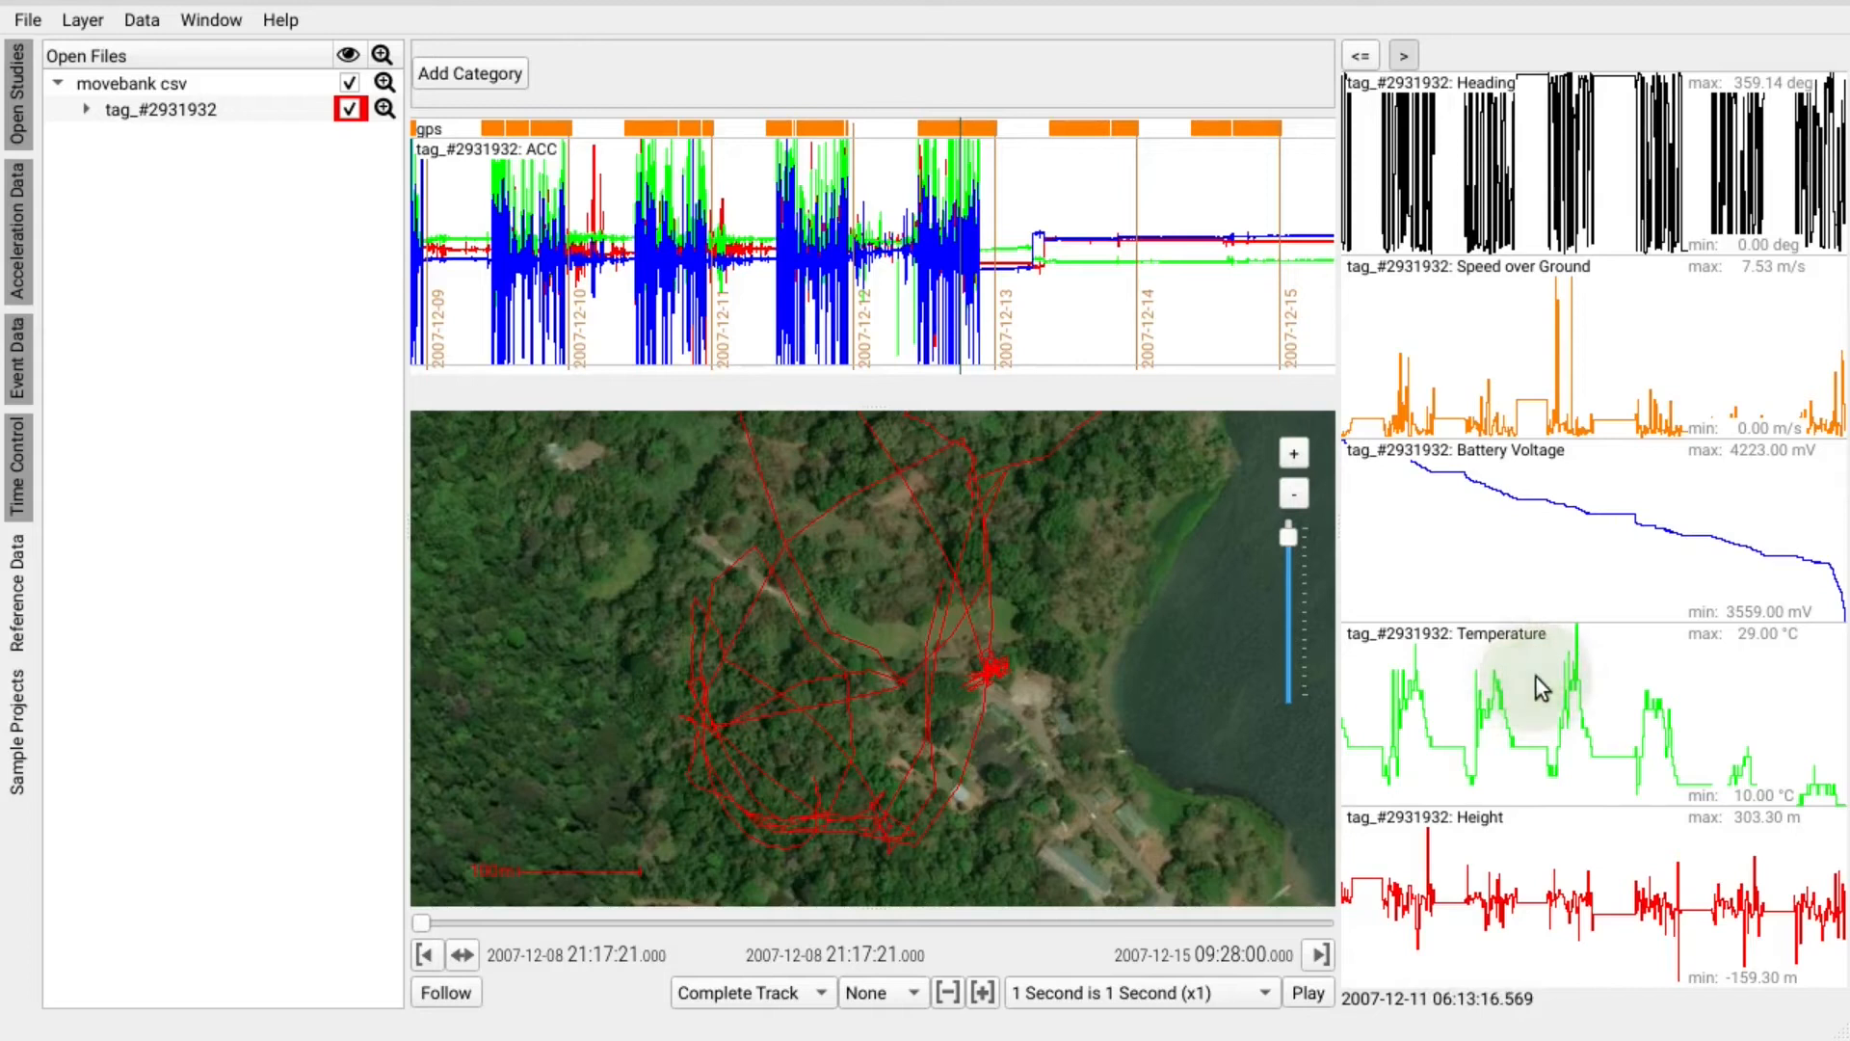
pyautogui.moveTo(1534, 656); pyautogui.dragTo(1540, 739)
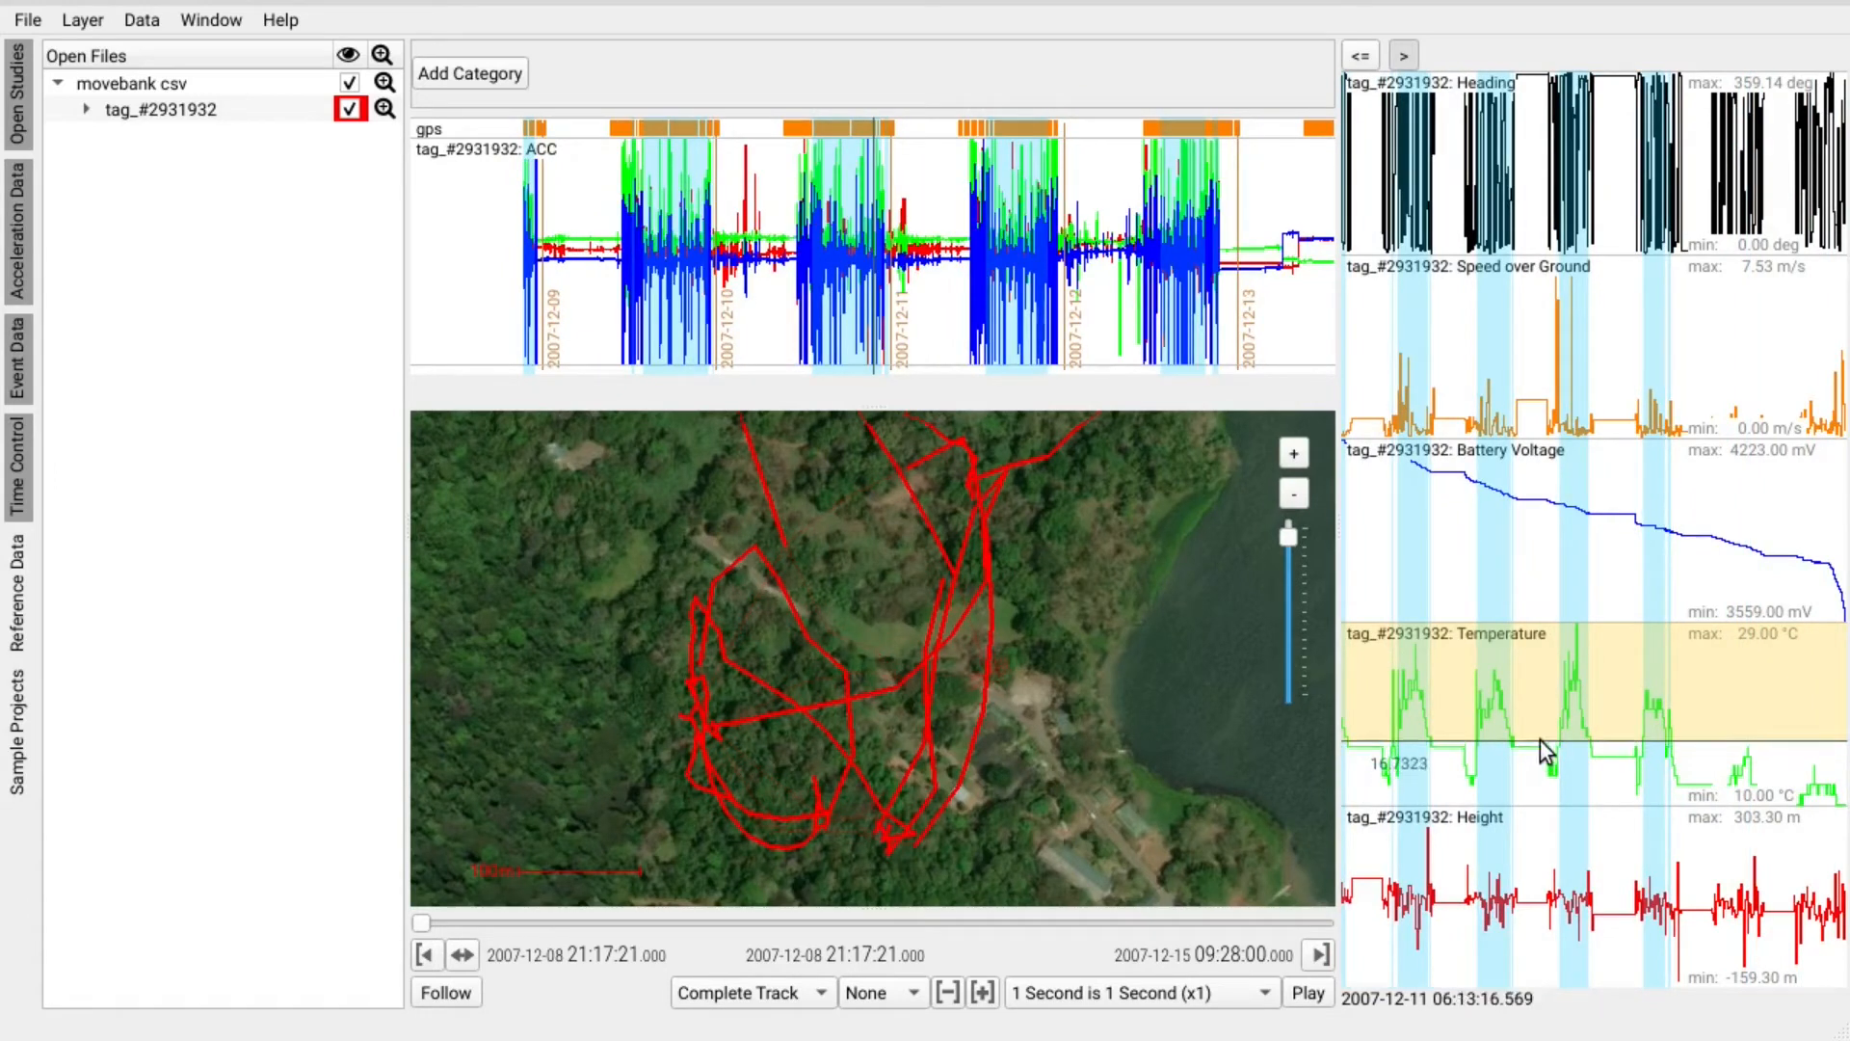
pyautogui.click(1361, 56)
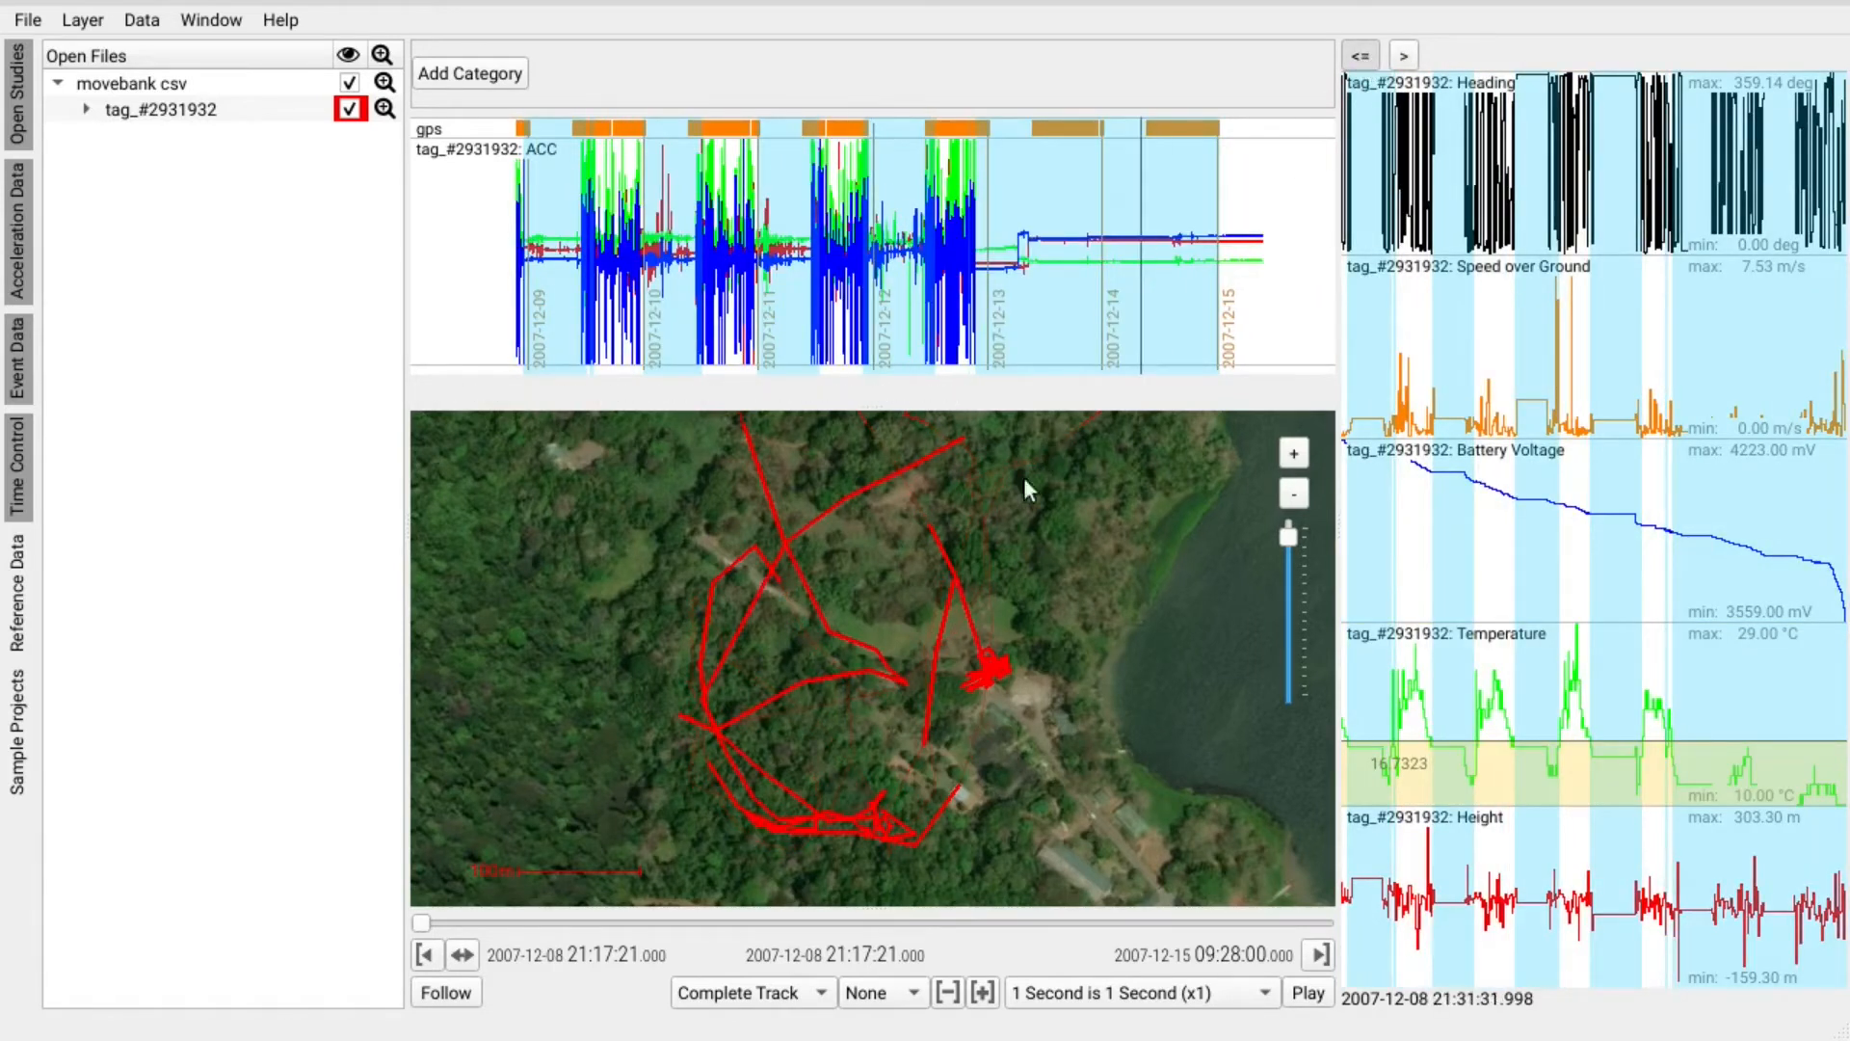
# Create a 'reduced' annotation category in a layer renamed 'activity'.
pyautogui.click(478, 72)
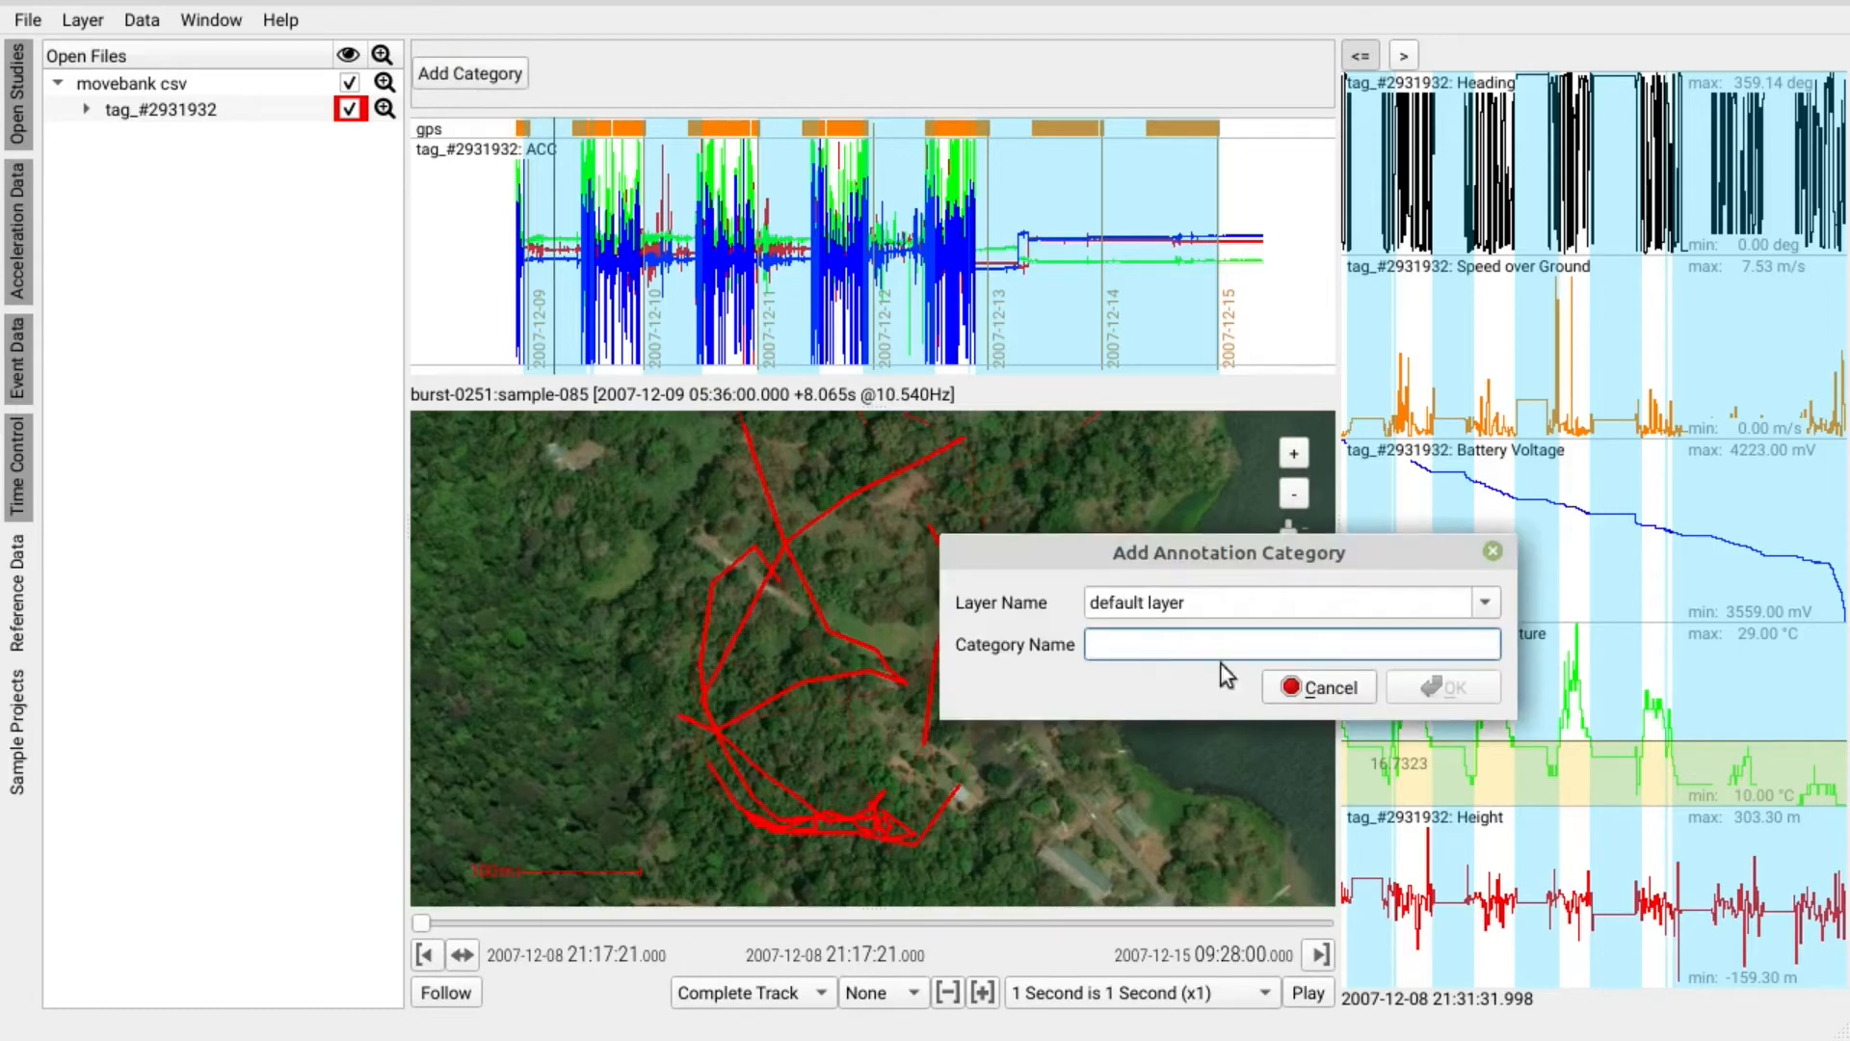
pyautogui.moveTo(1226, 600); pyautogui.dragTo(1031, 612)
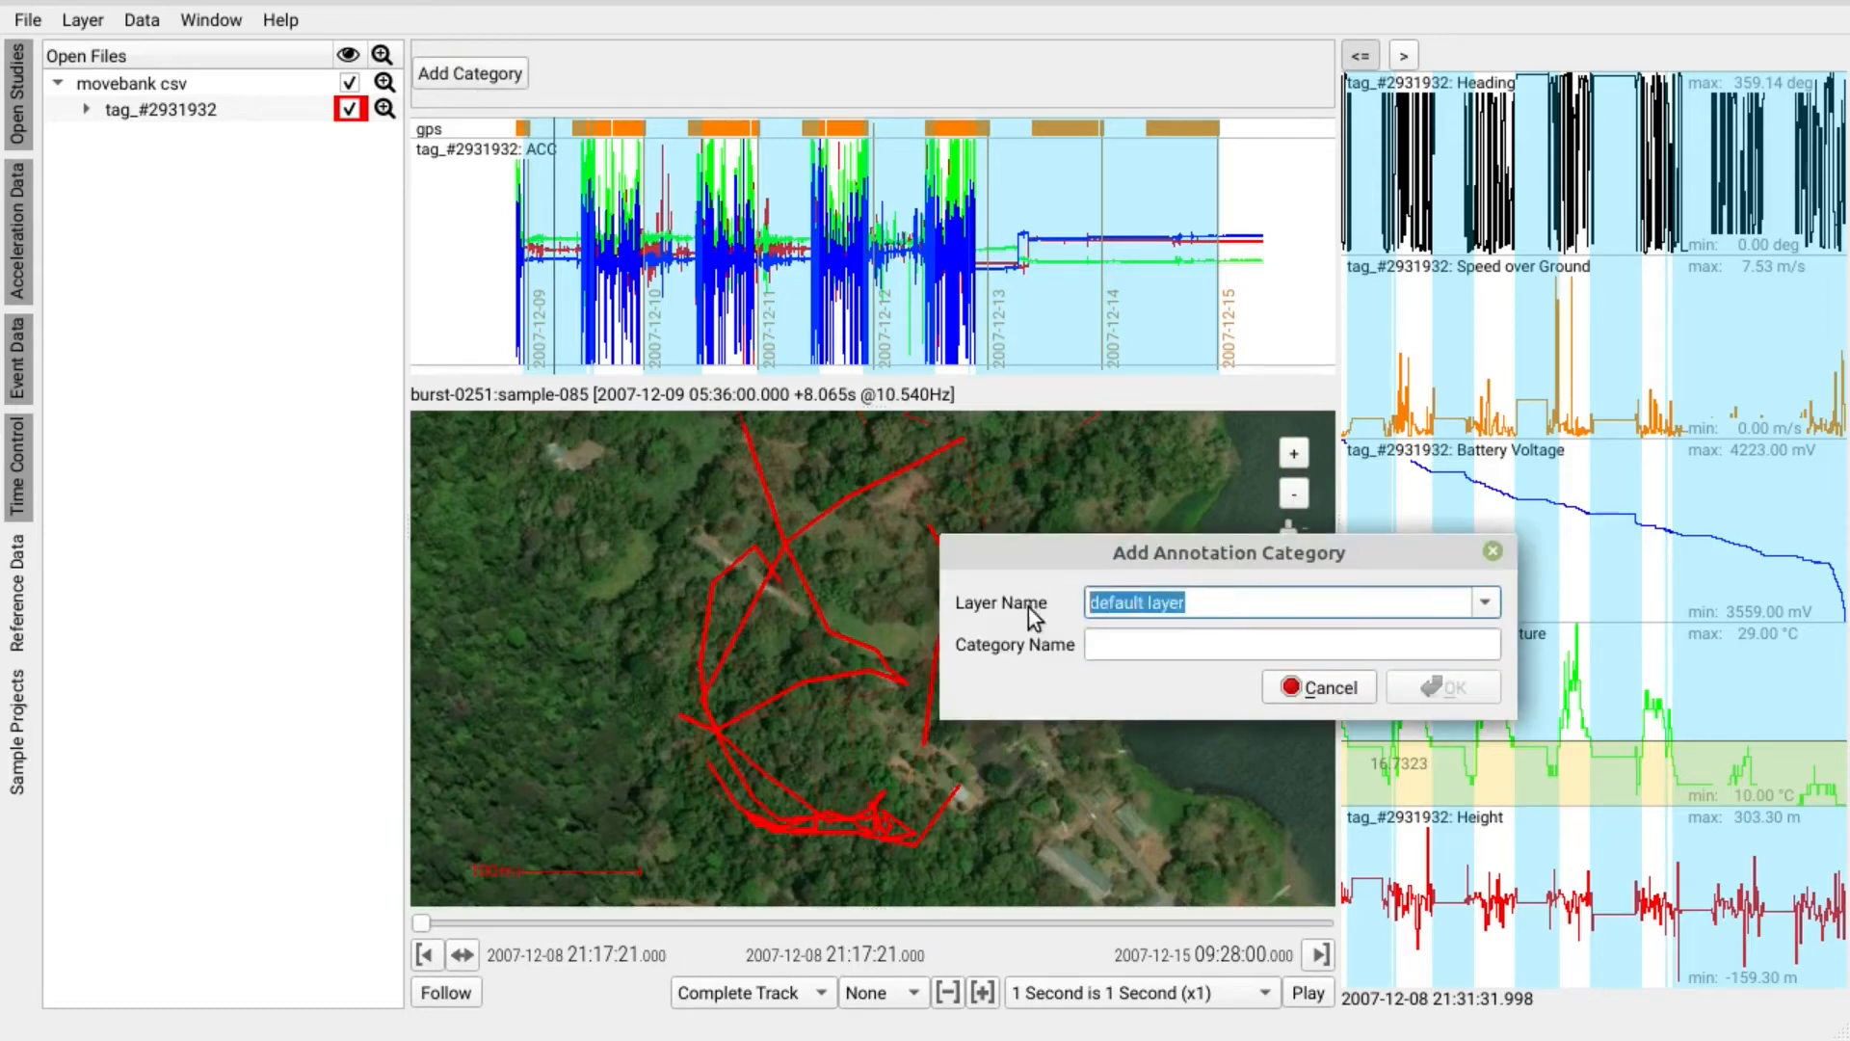
pyautogui.press('BackSpace')
pyautogui.write('activity')
pyautogui.press('Tab')
pyautogui.write('reduced')
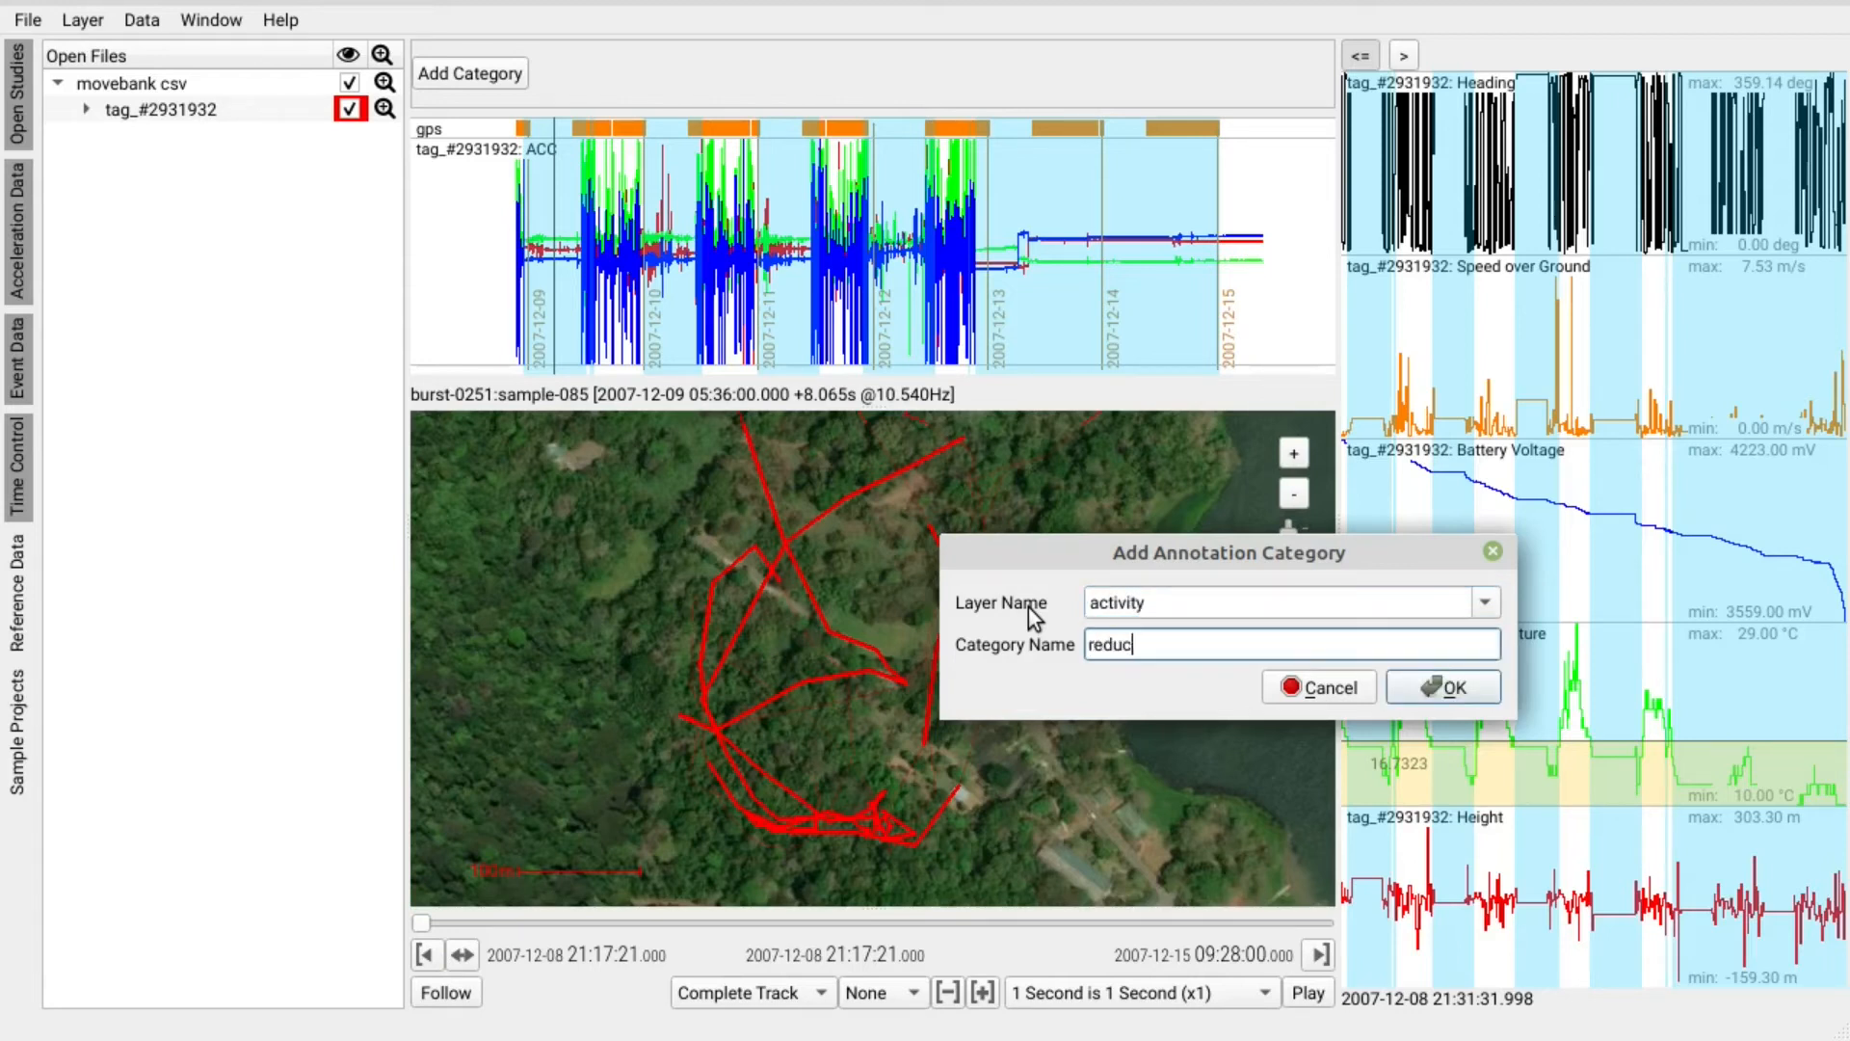
pyautogui.click(1466, 694)
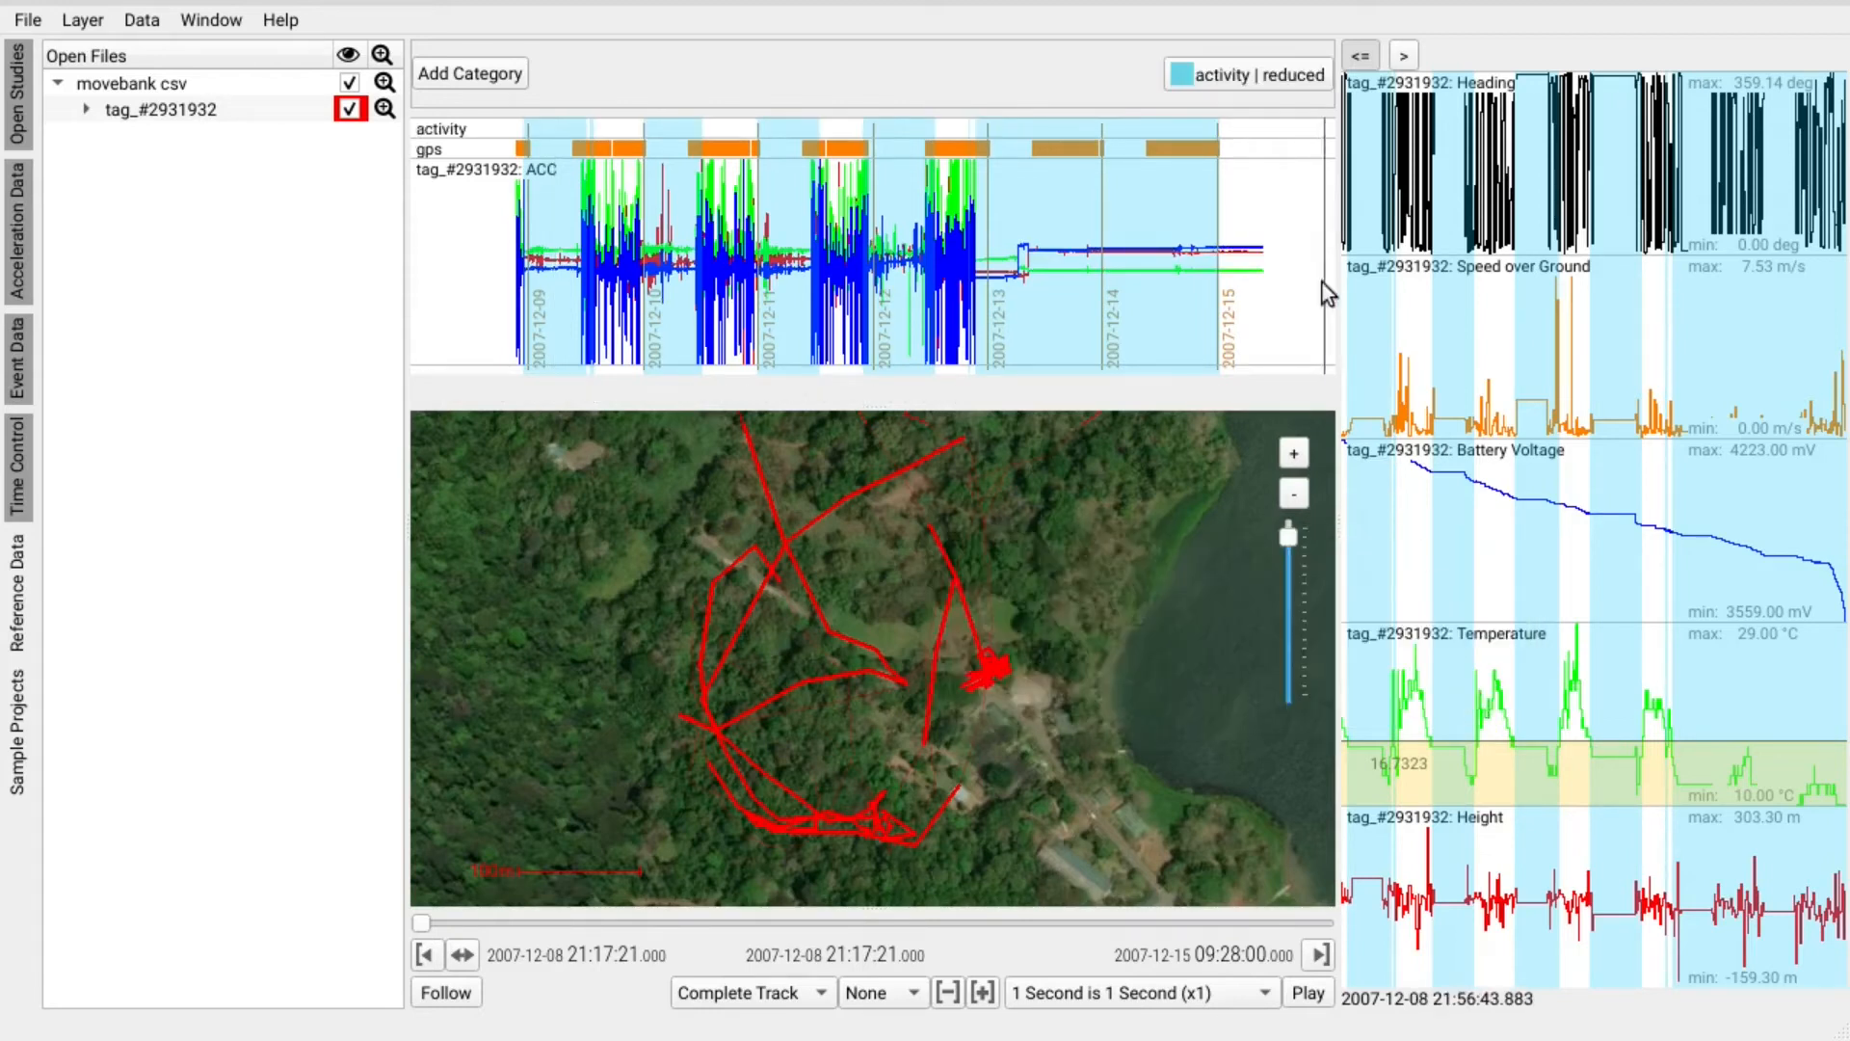
# Annotate the matching periods as 'activity | reduced' and step the time window forward.
pyautogui.click(1240, 75)
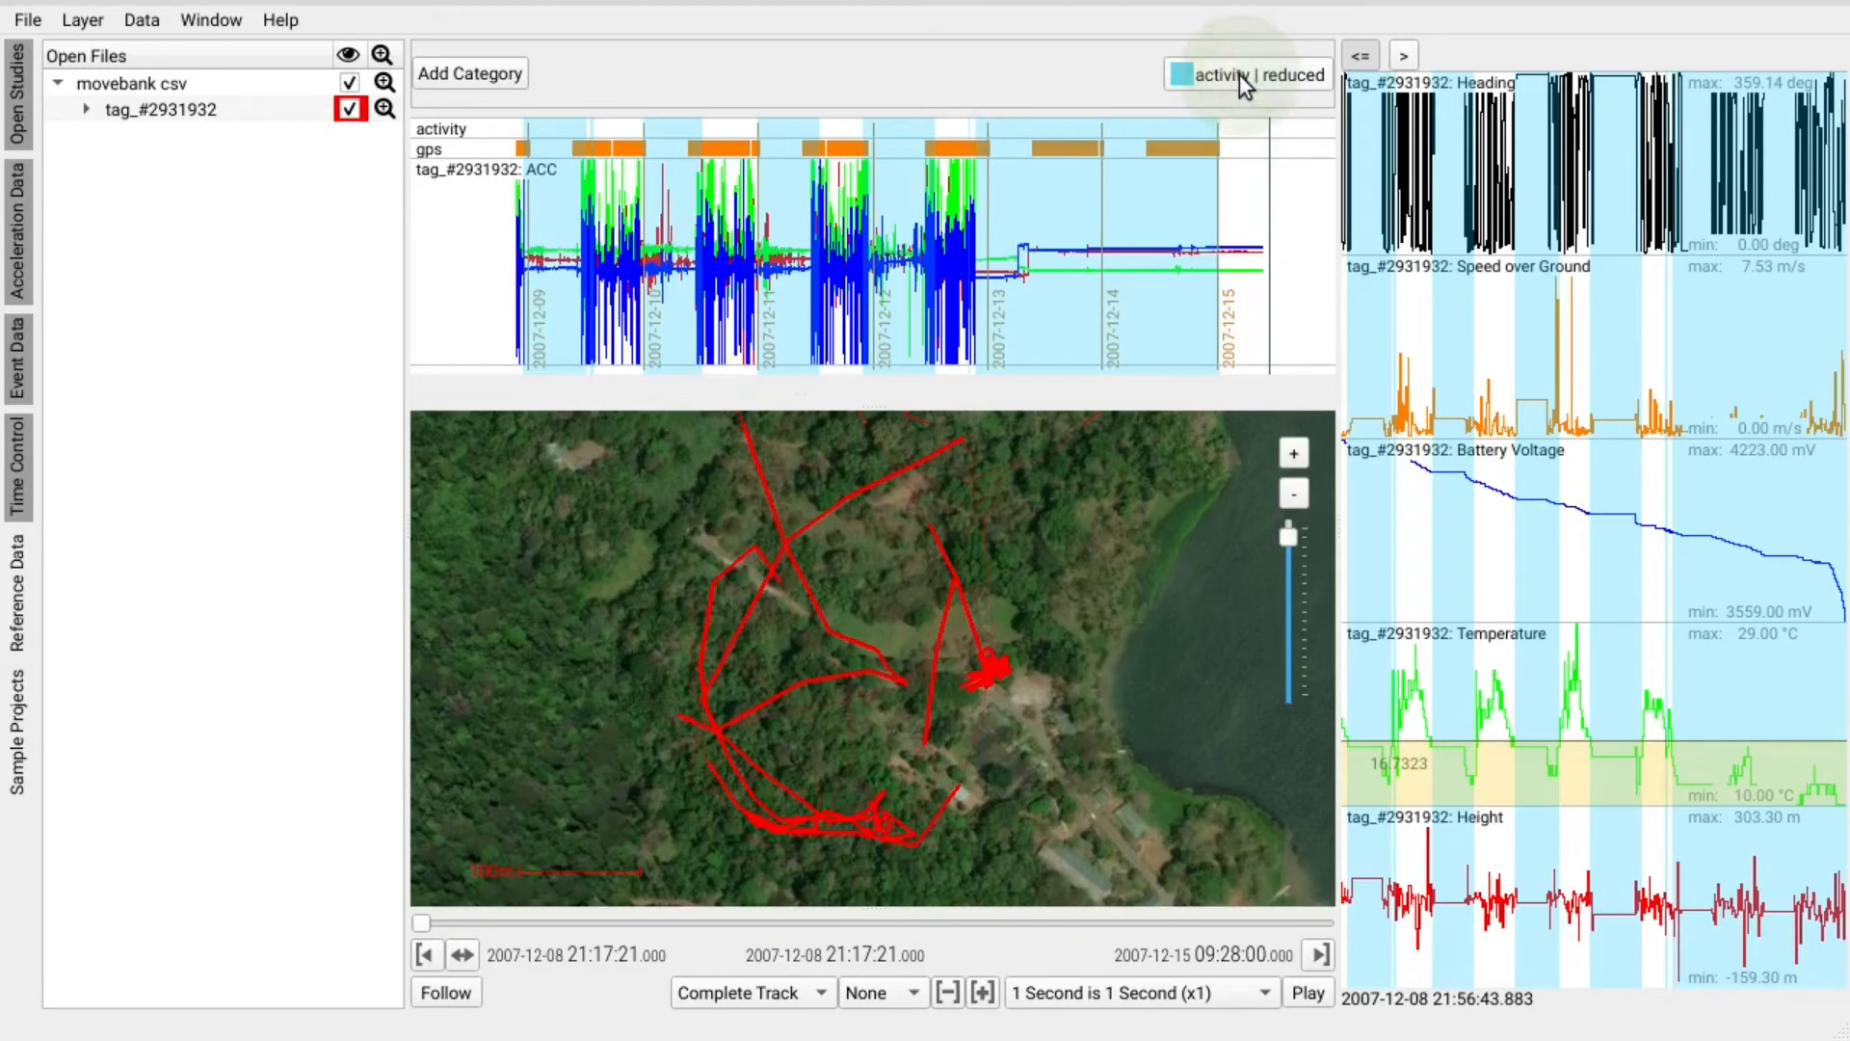
pyautogui.click(1474, 684)
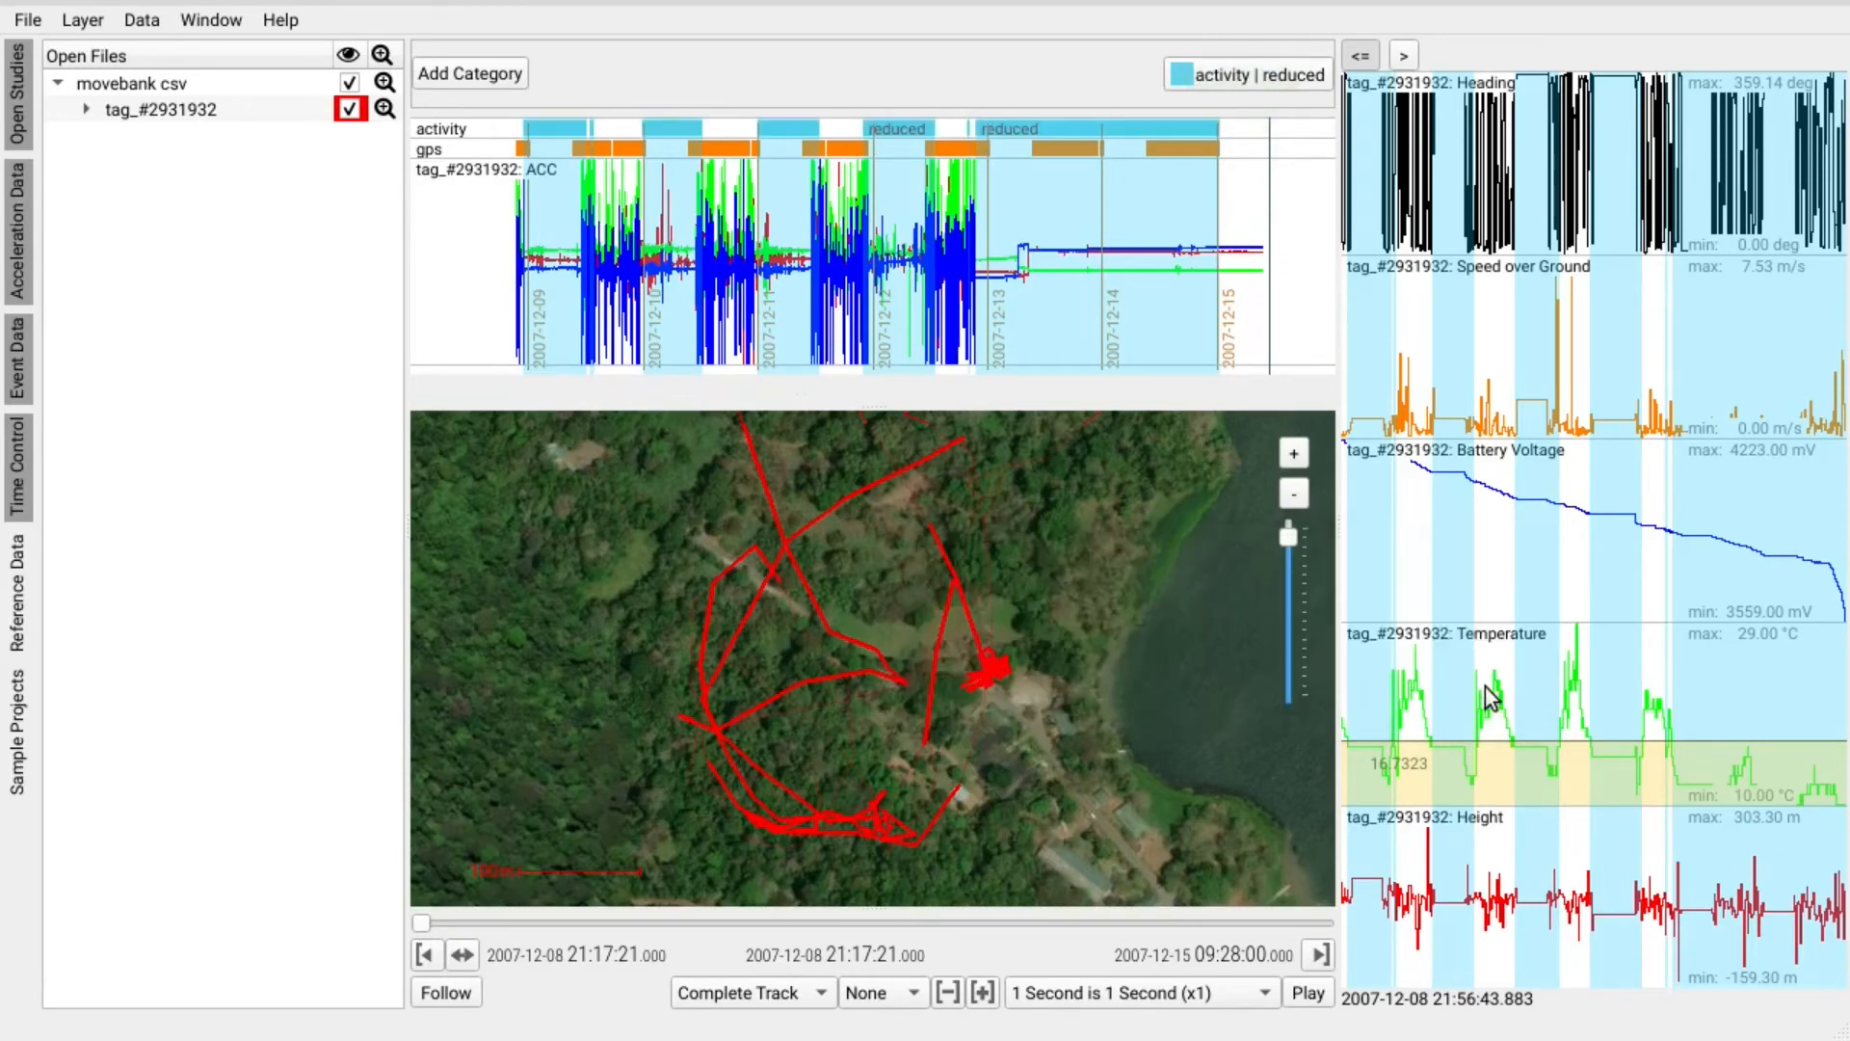
pyautogui.click(1403, 58)
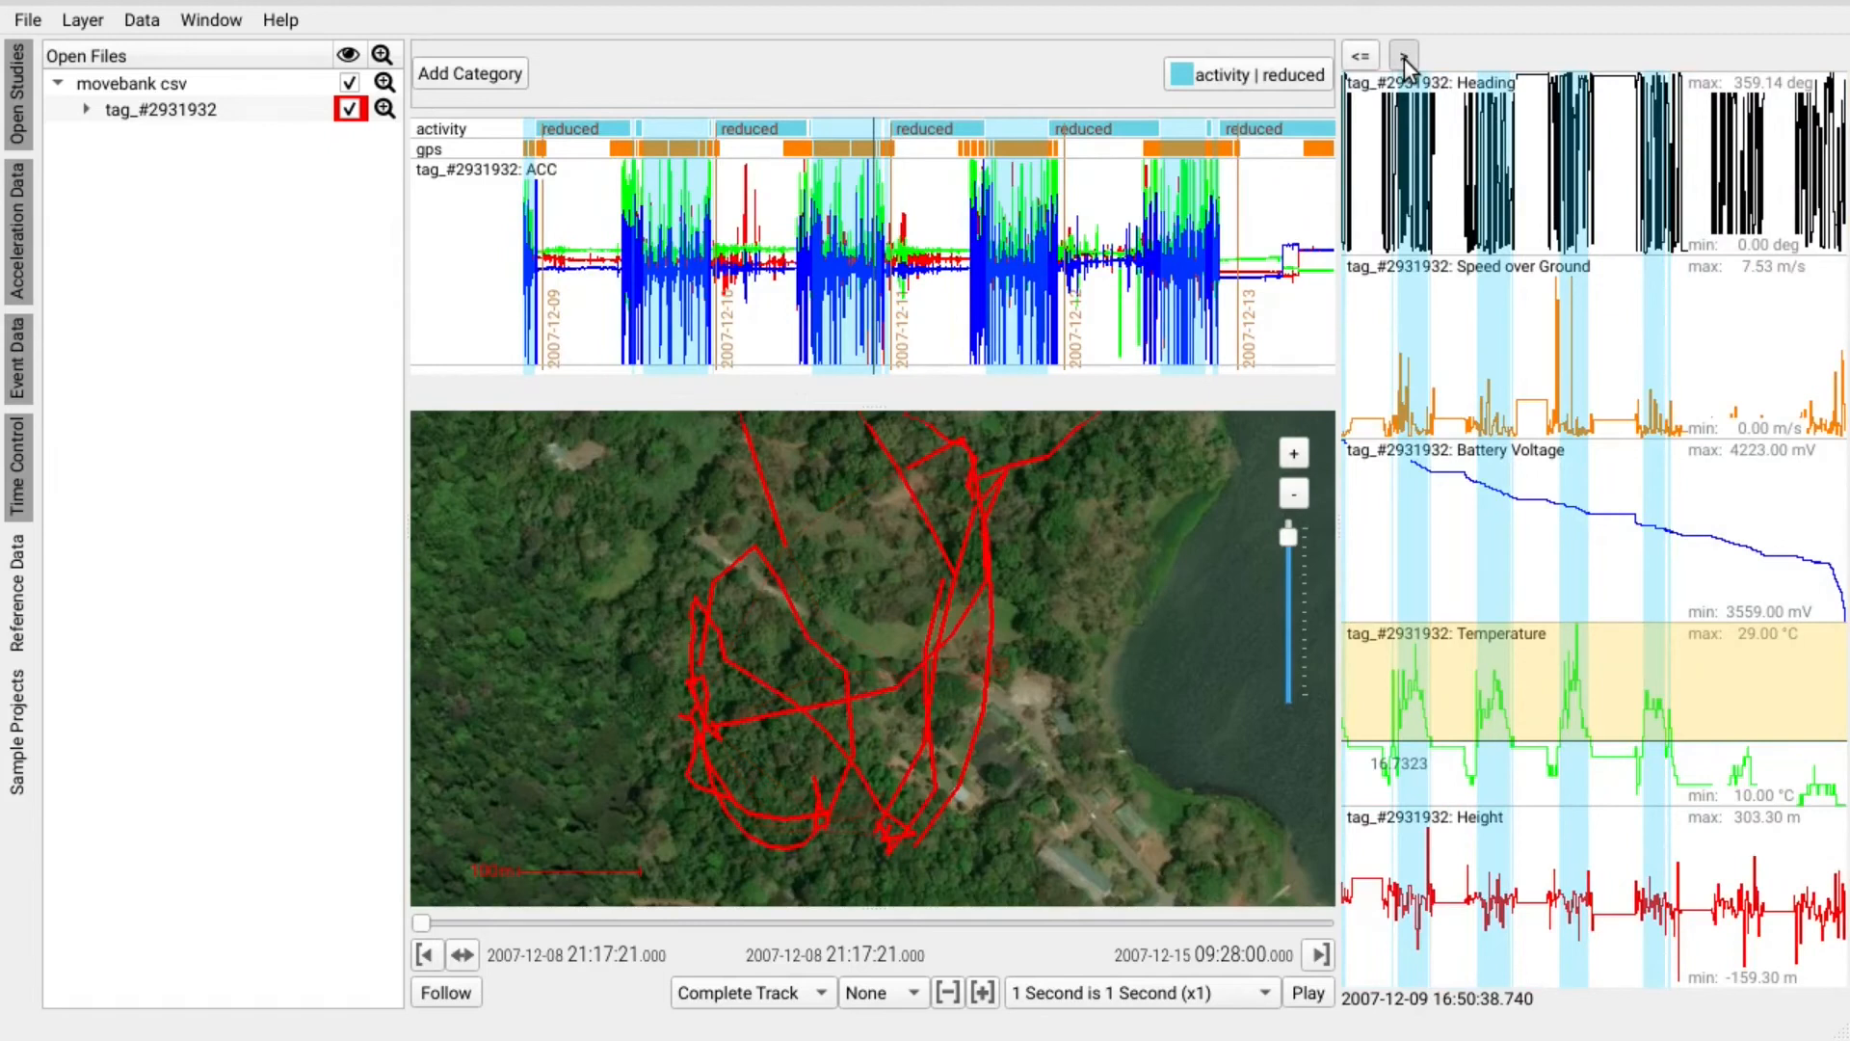
# Add an 'increased' category and annotate the selected periods as 'activity | increased'.
pyautogui.click(470, 75)
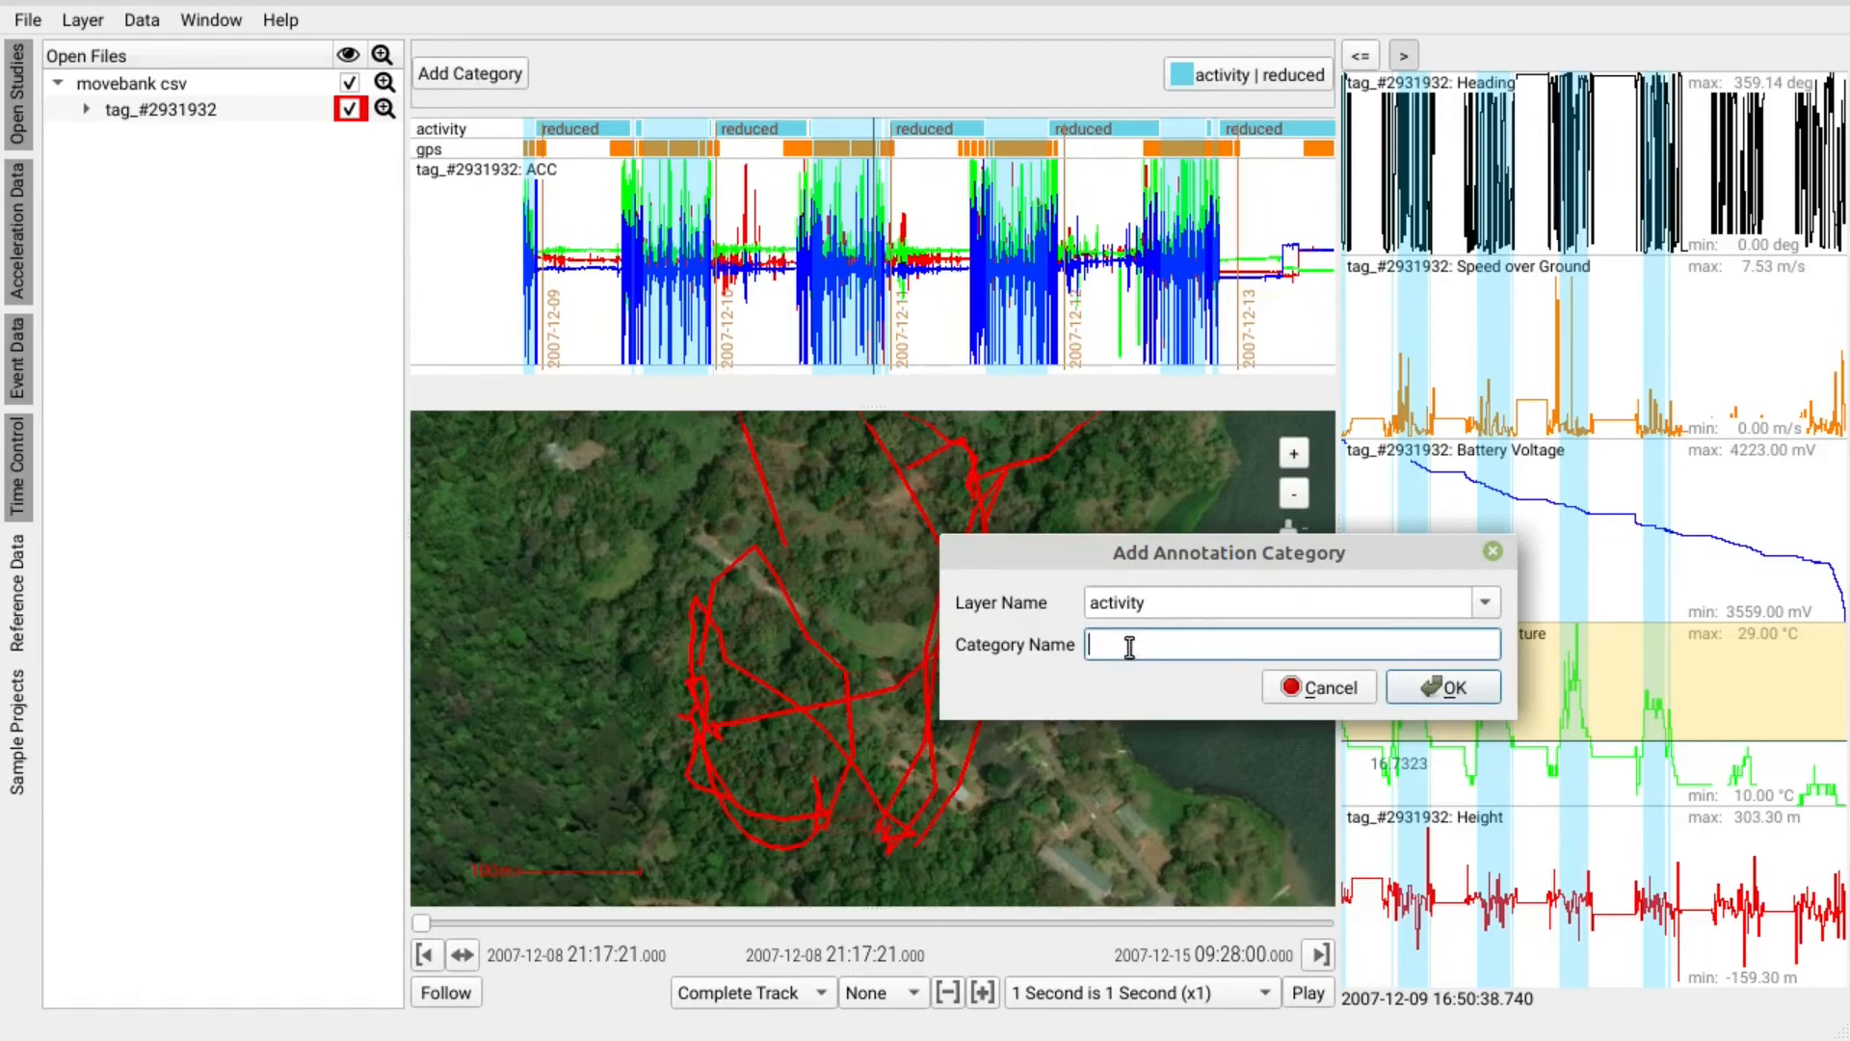
pyautogui.write('increased')
pyautogui.click(1443, 693)
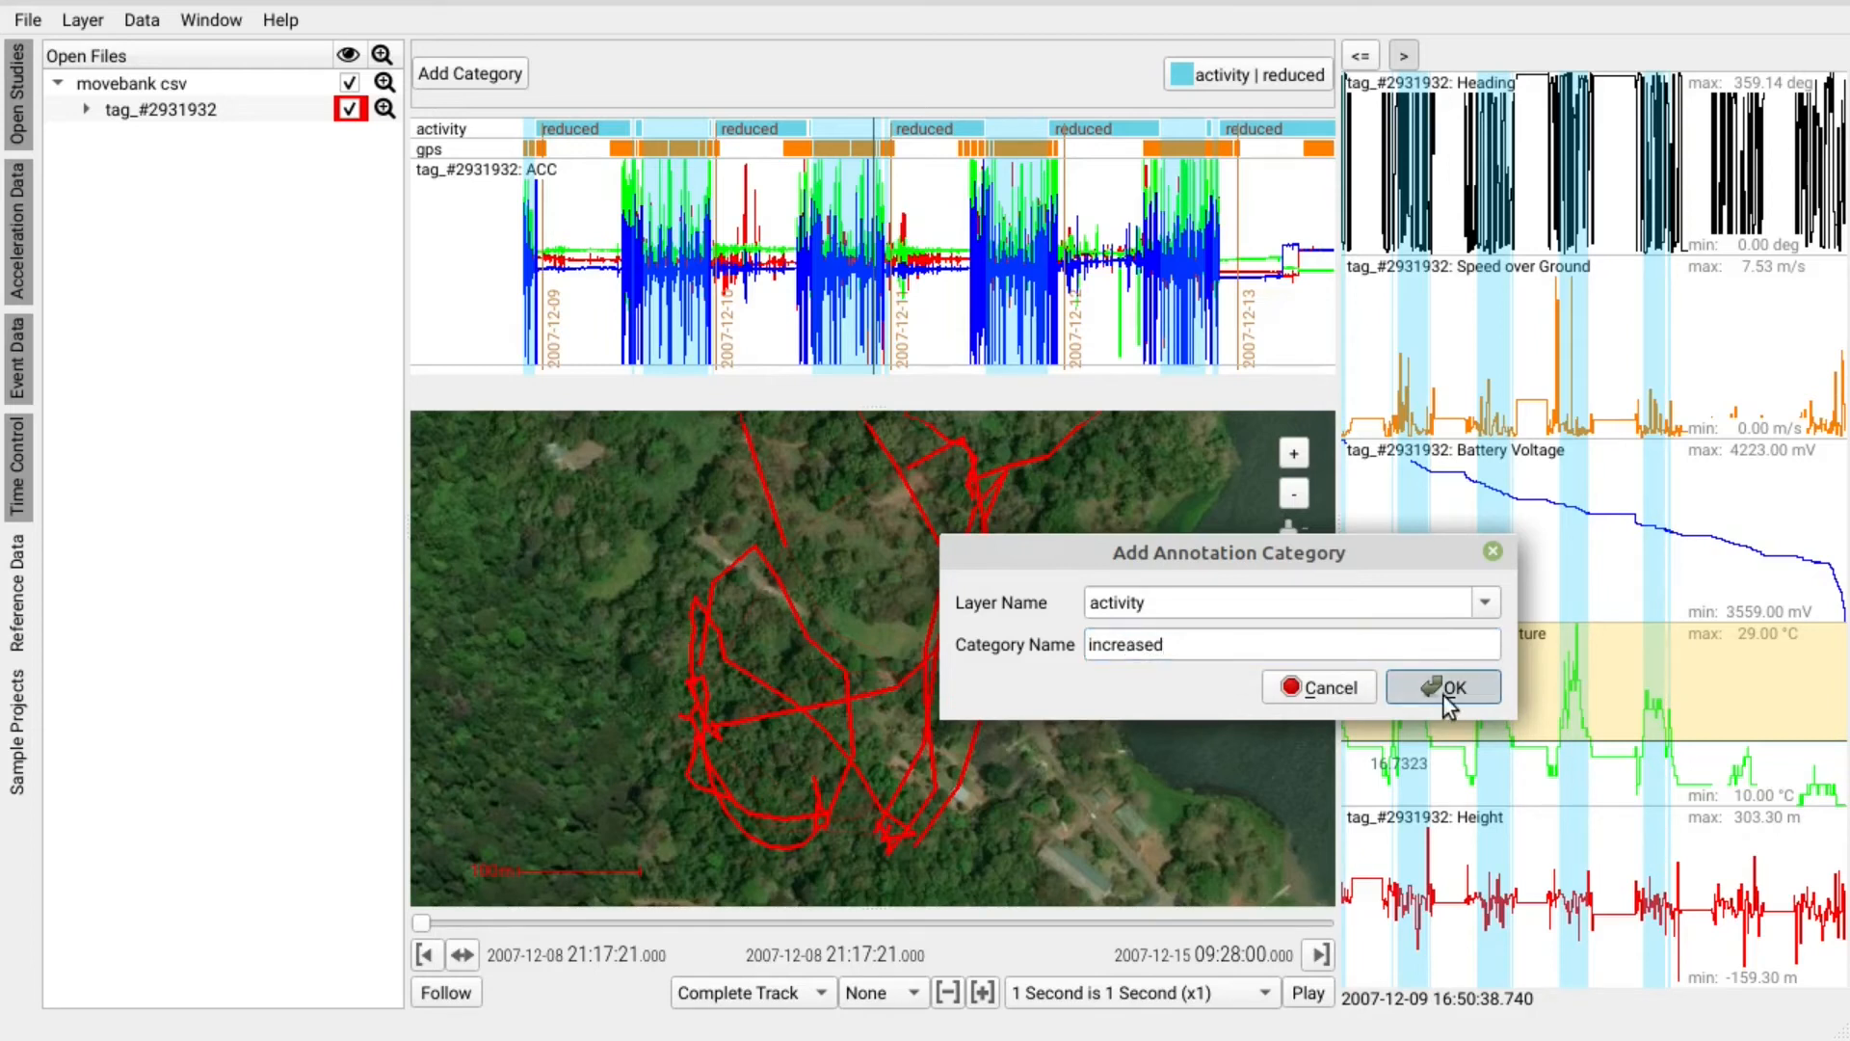
pyautogui.click(1245, 75)
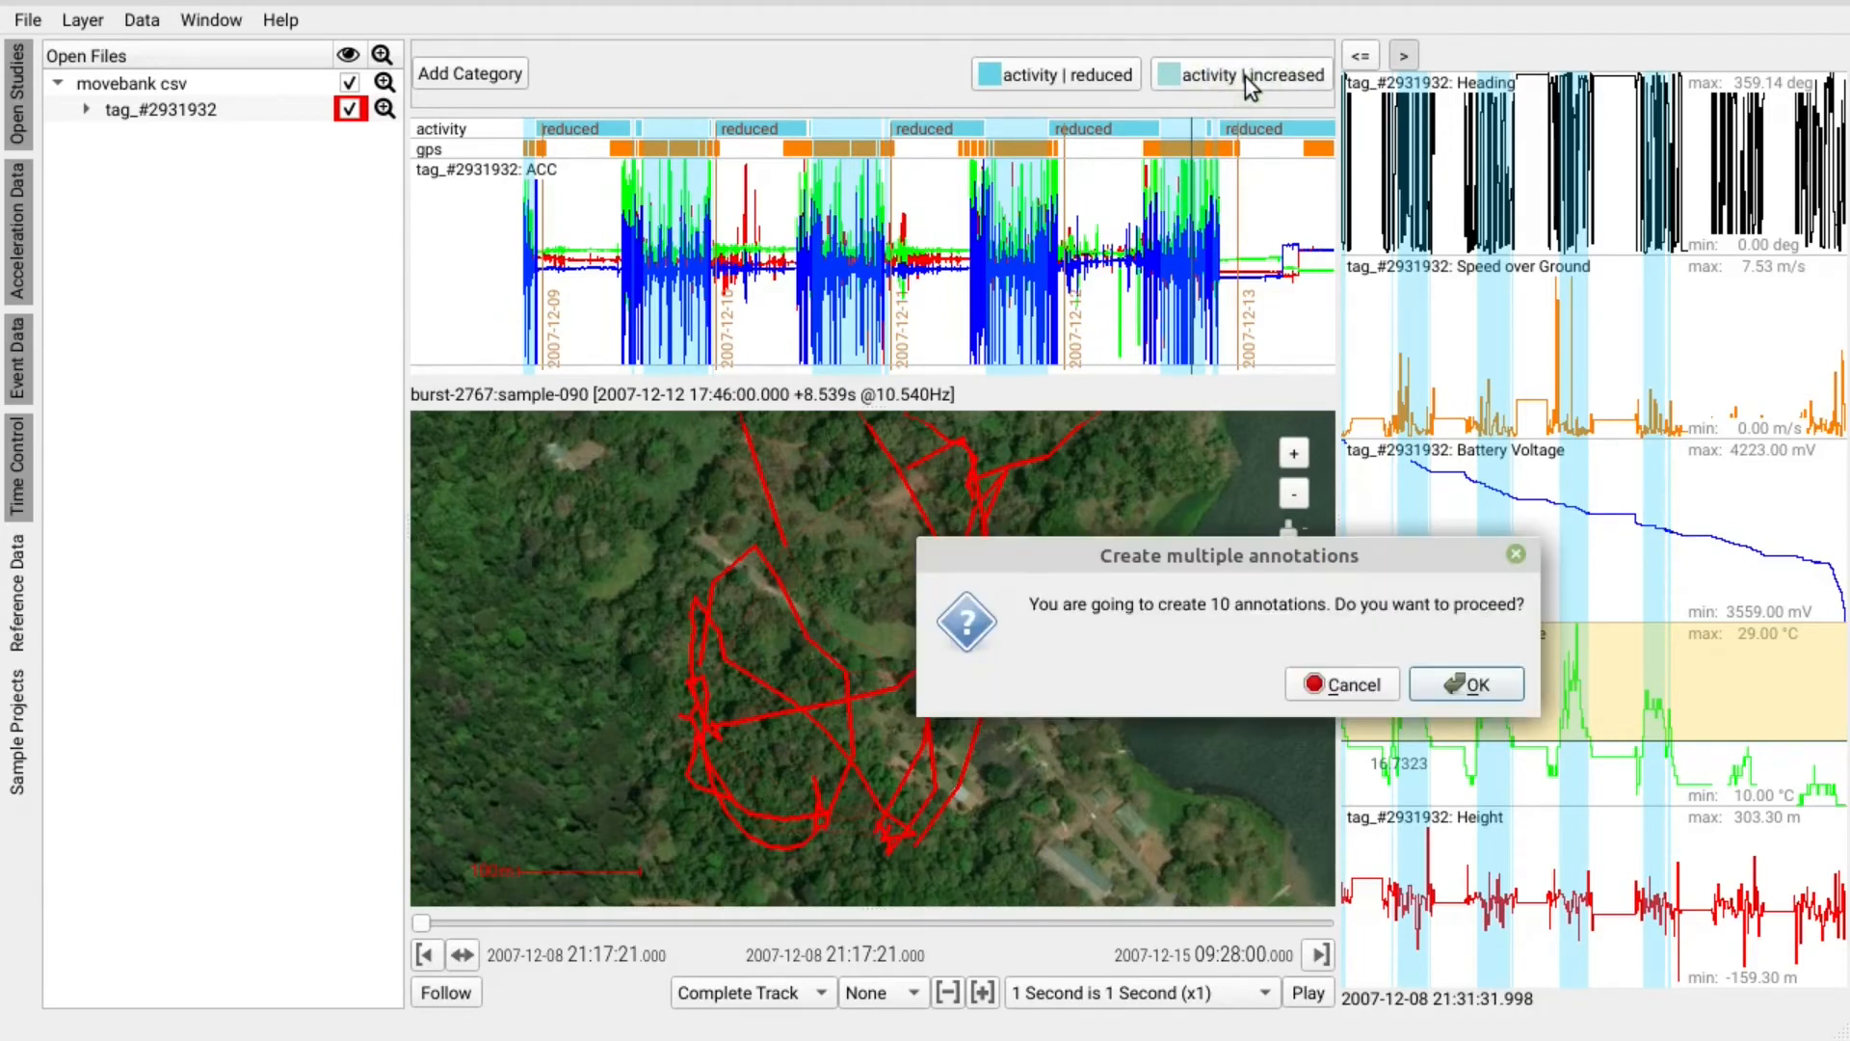
pyautogui.click(1479, 685)
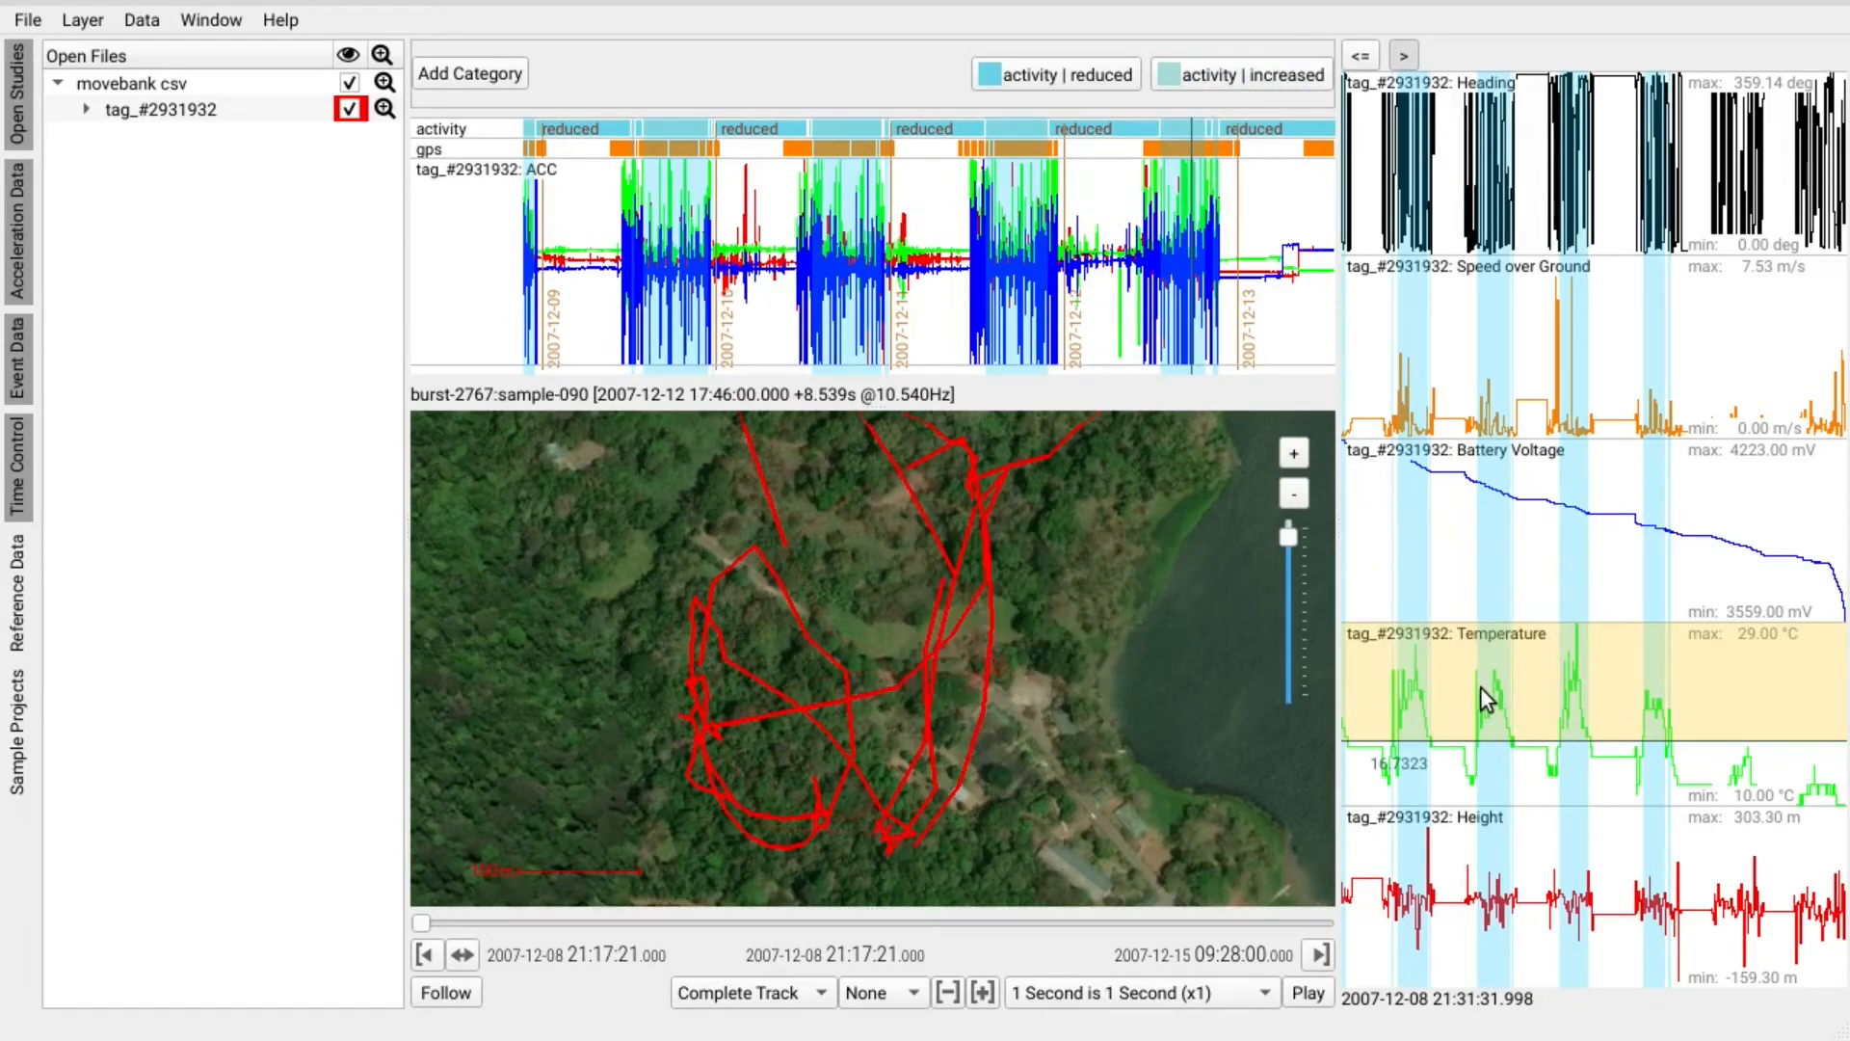
# Save the annotations from File > Annotations and pan the map so the track shifts down-left.
pyautogui.click(28, 19)
pyautogui.moveTo(407, 330)
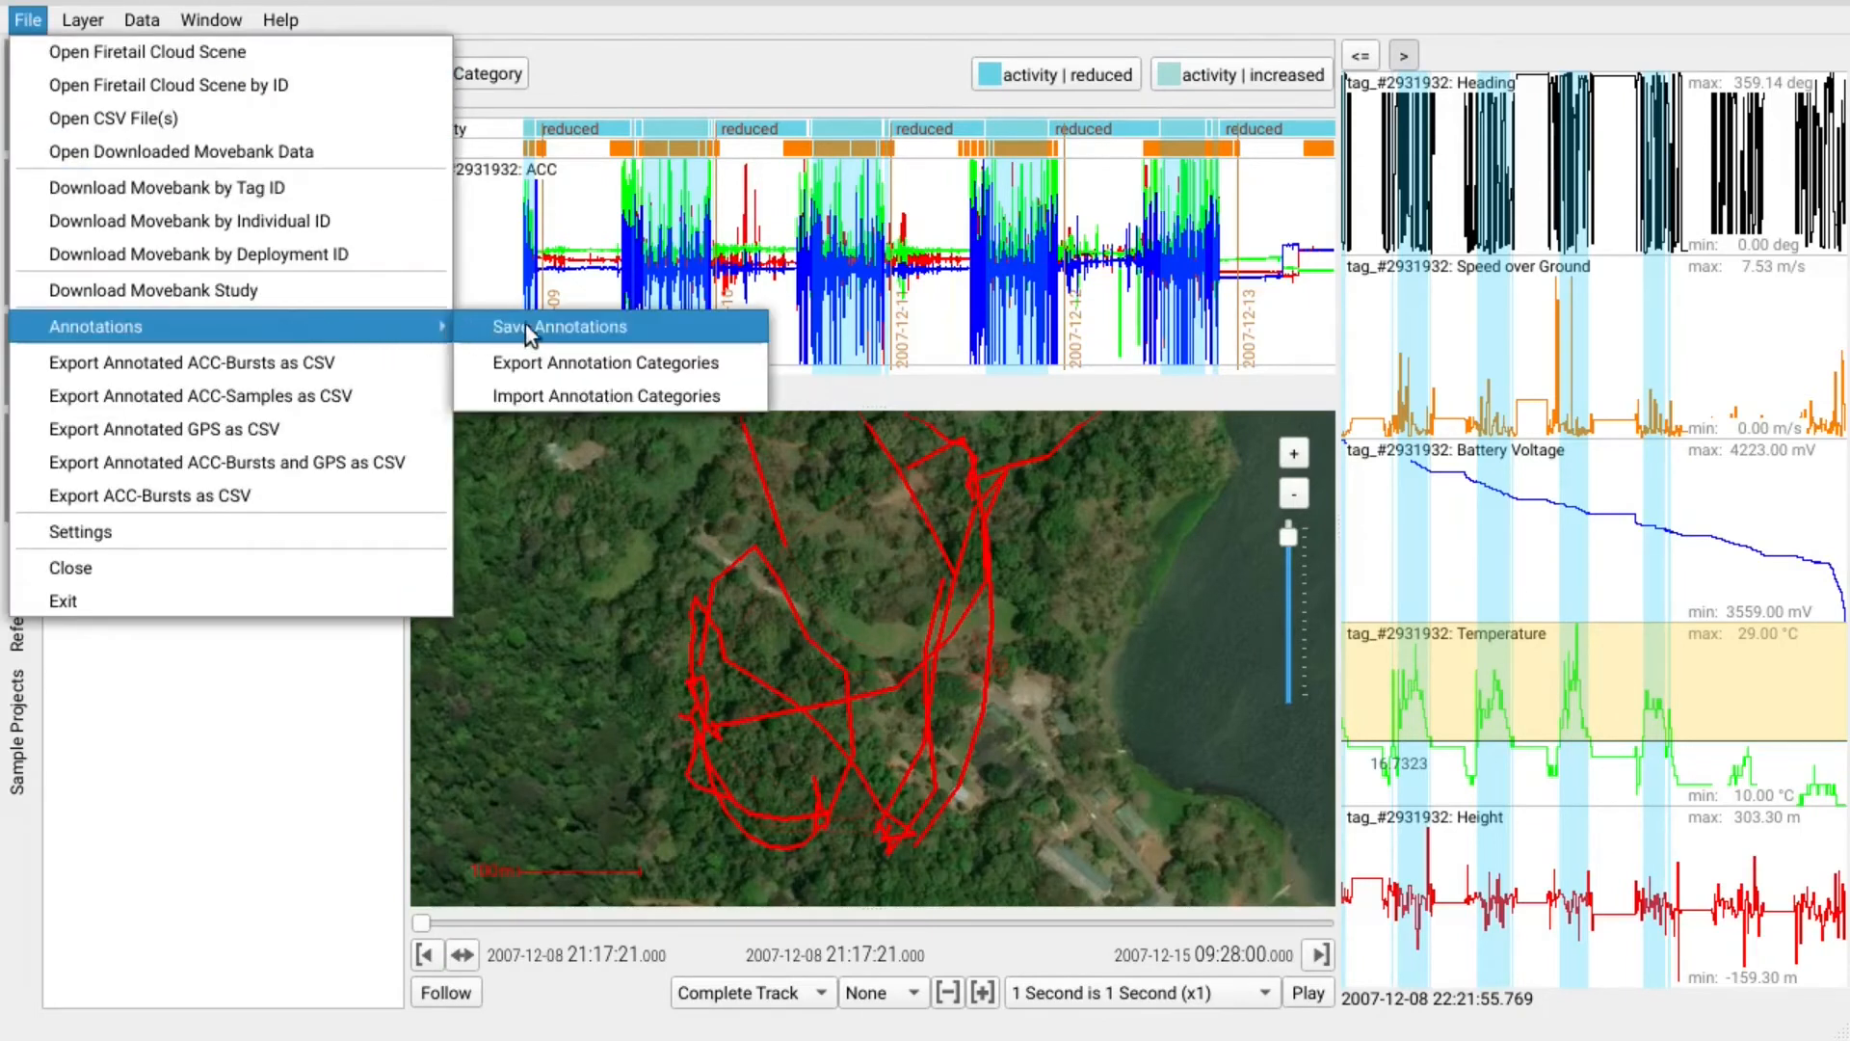
pyautogui.click(643, 328)
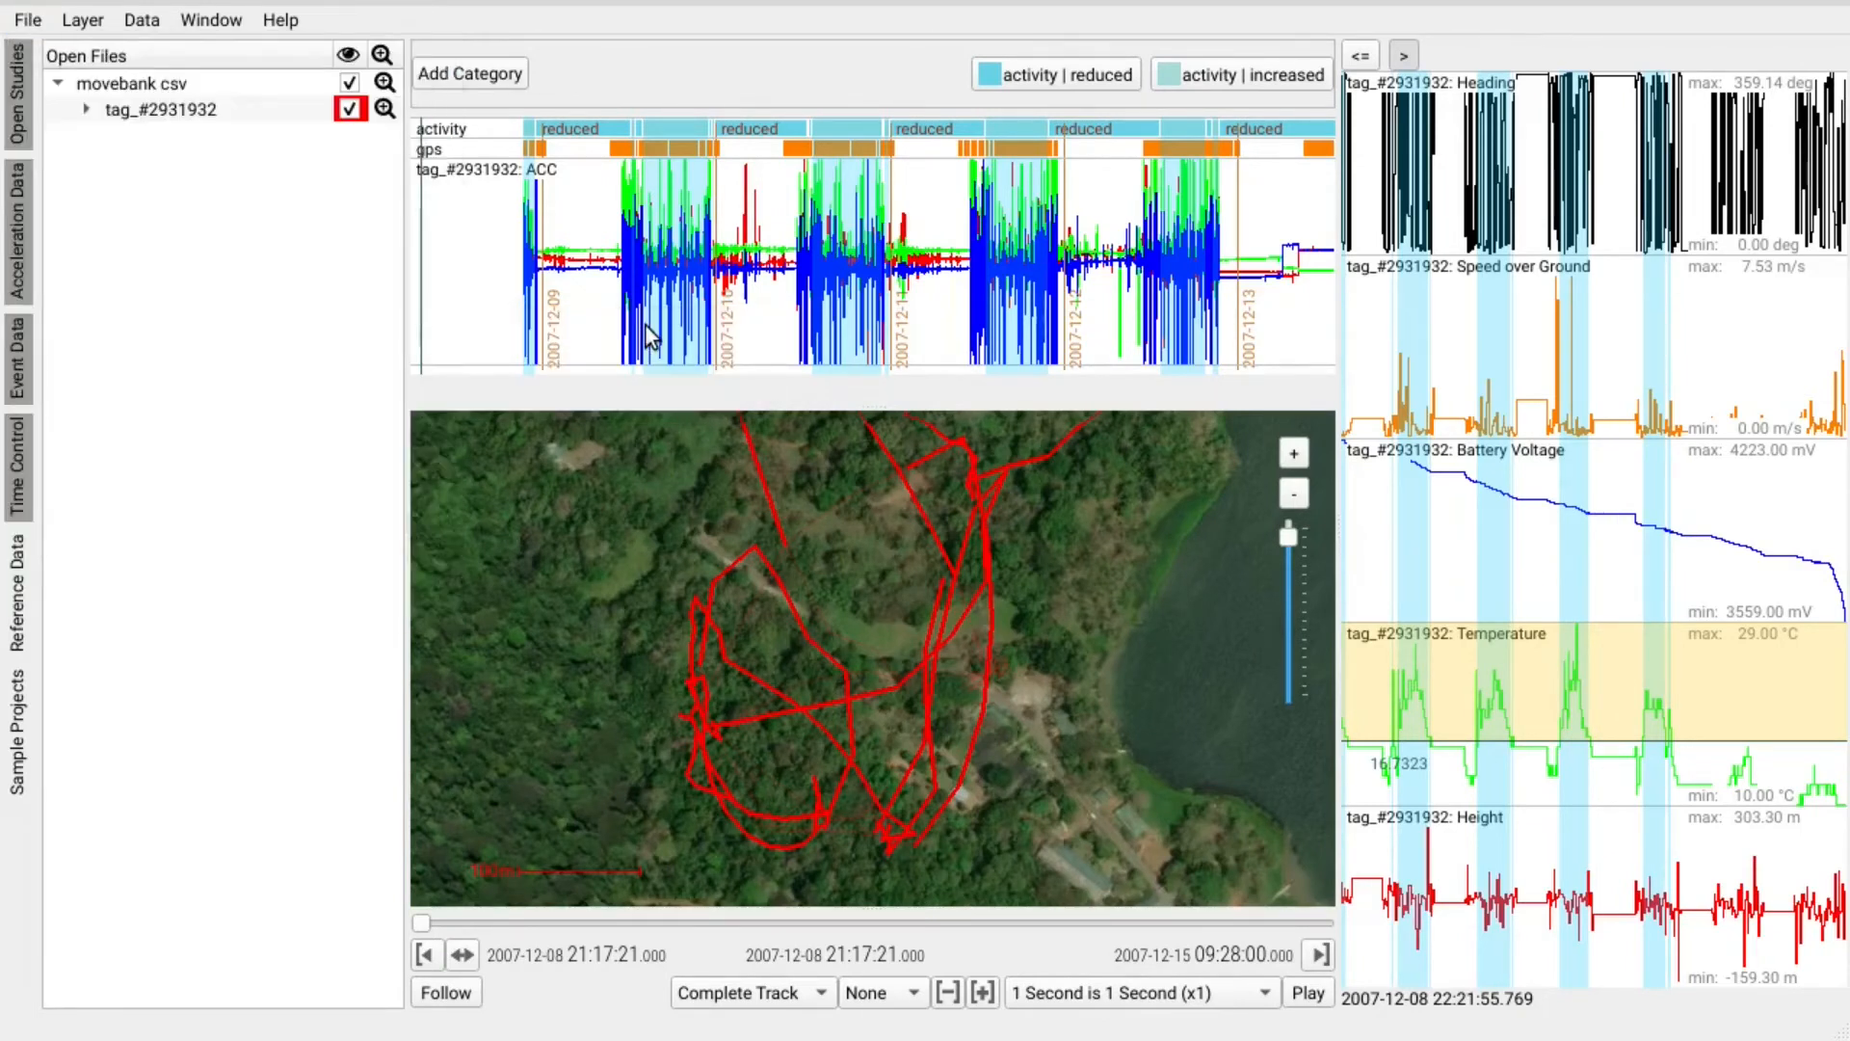
pyautogui.moveTo(999, 505); pyautogui.dragTo(945, 715)
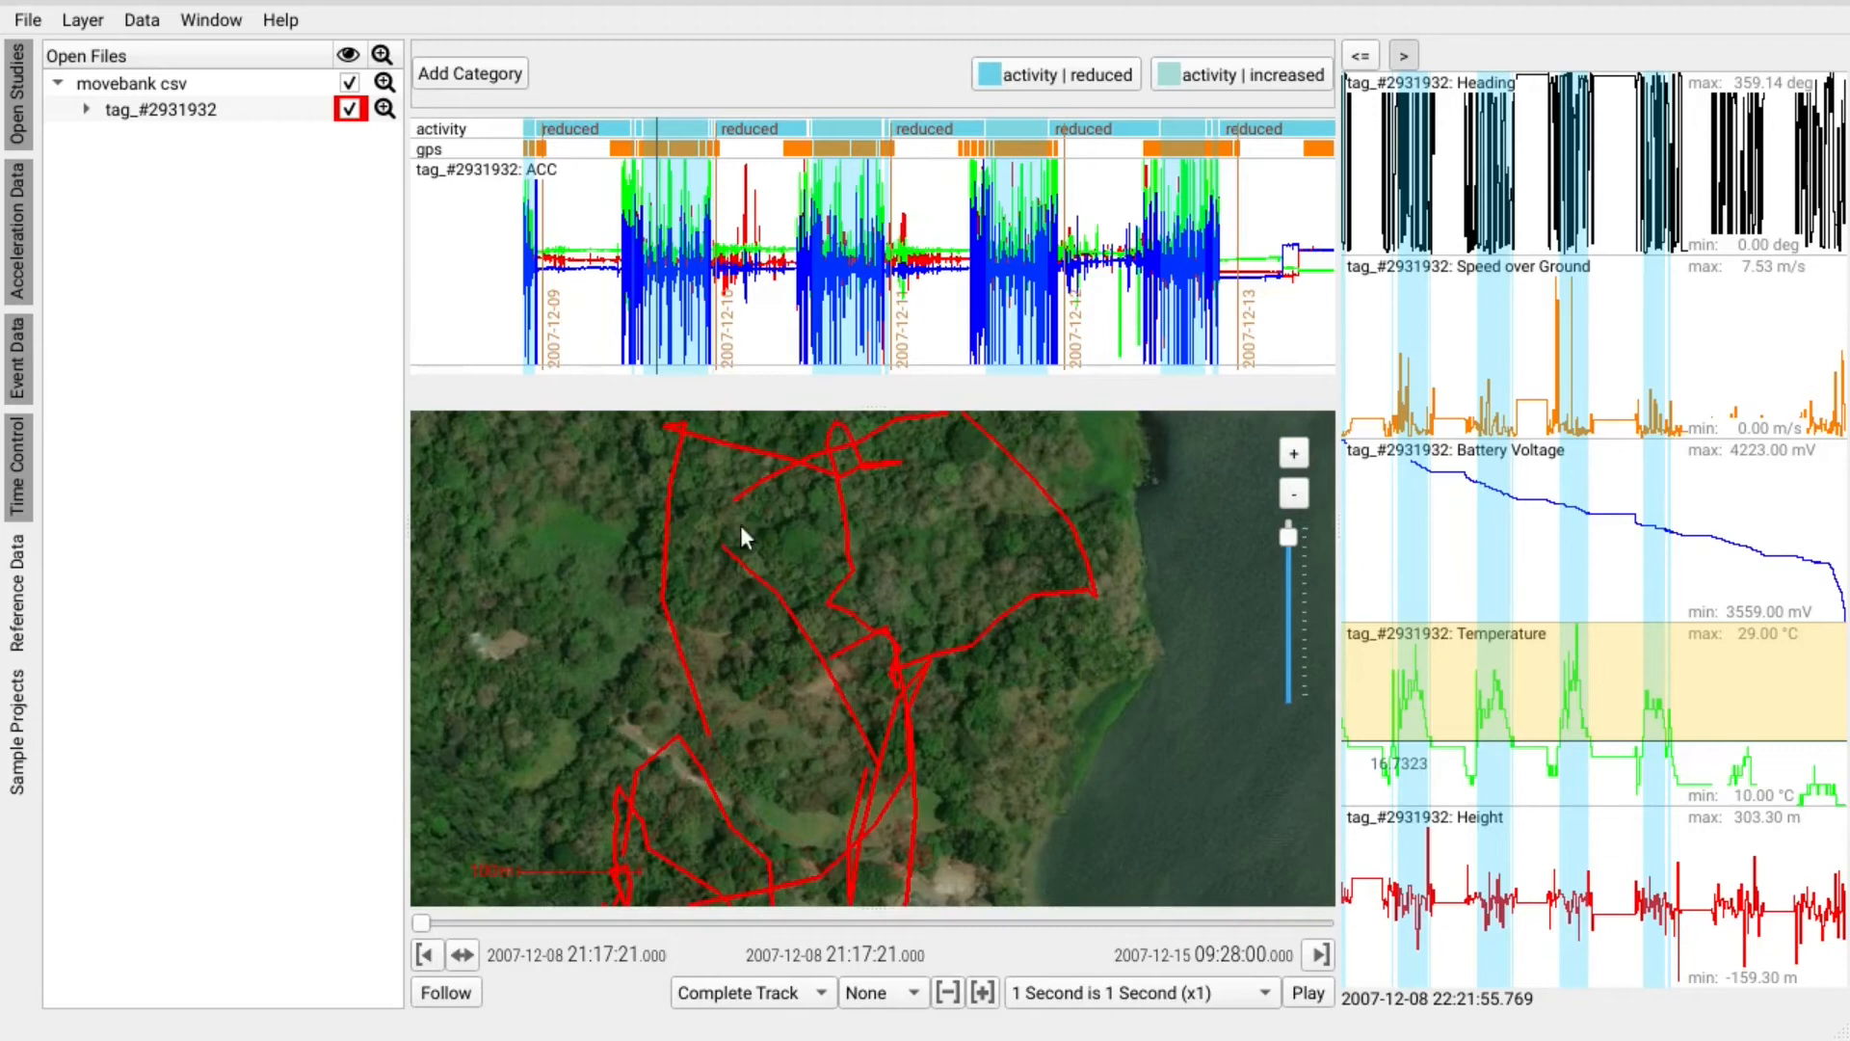
pyautogui.click(144, 22)
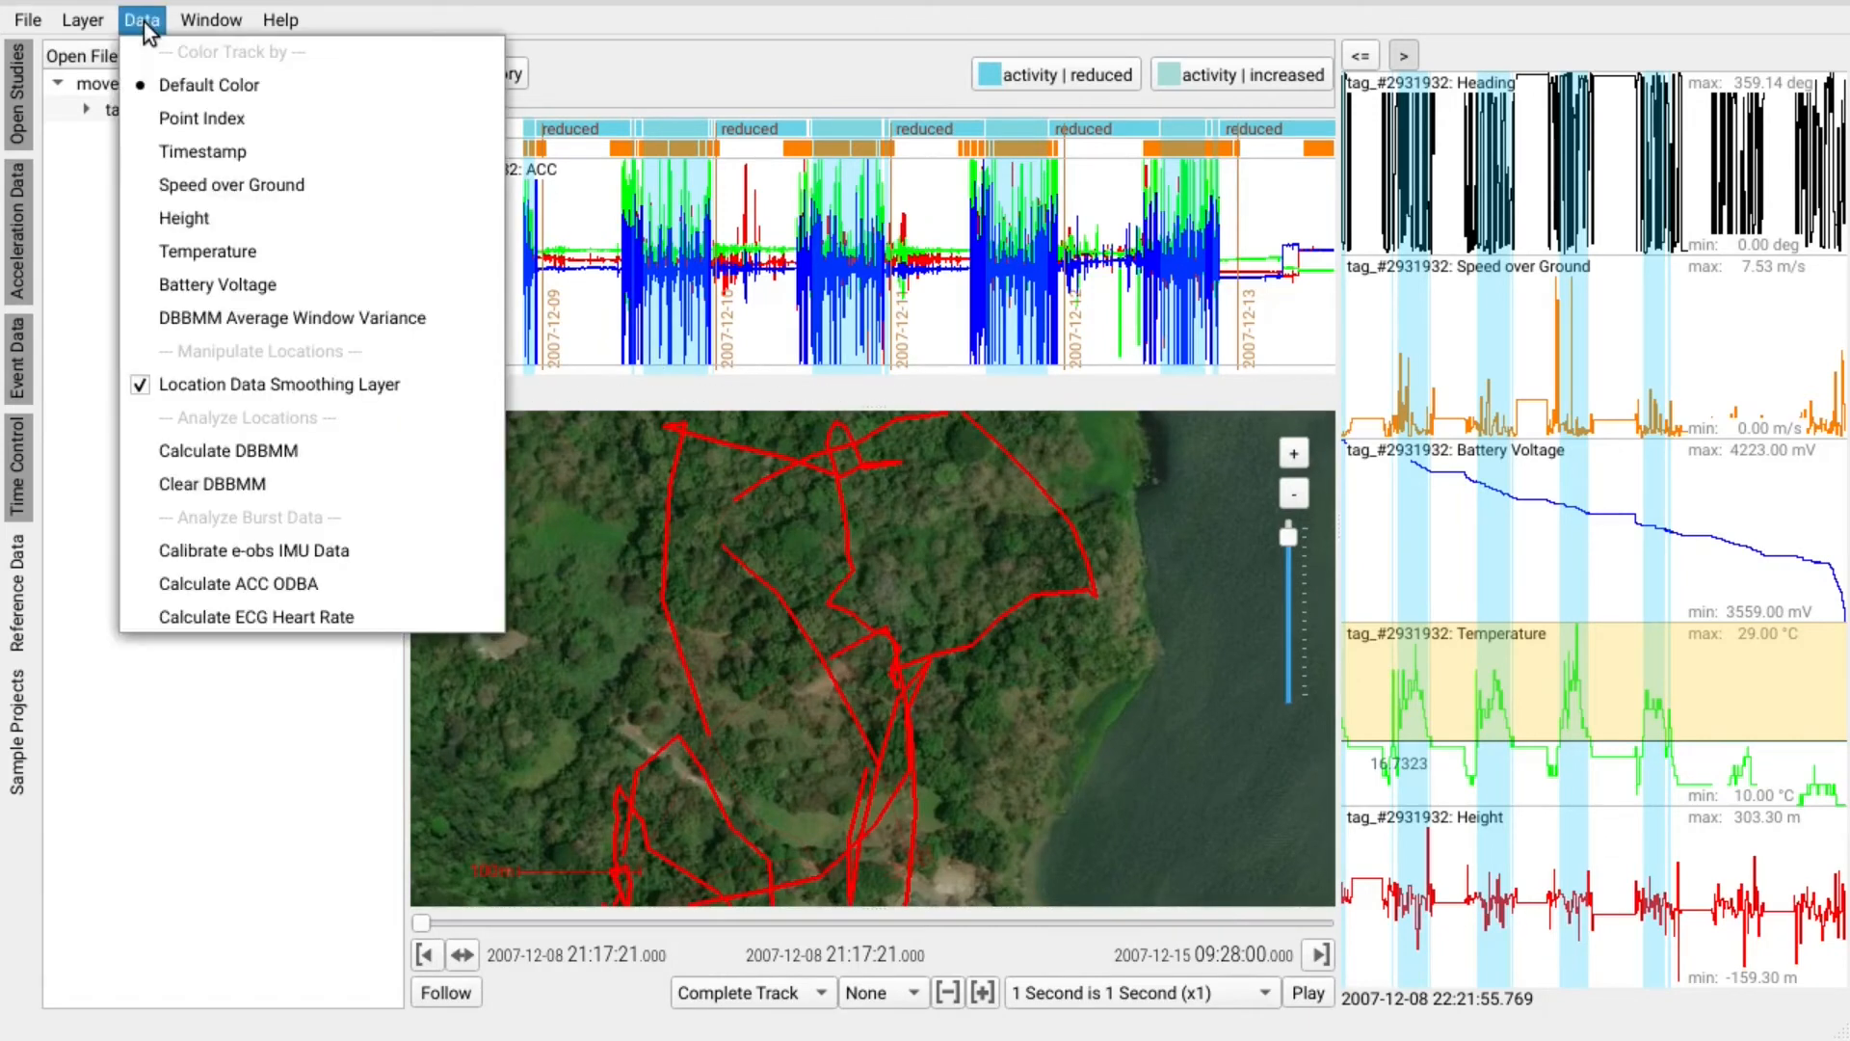
# Calculate the DBBMM heatmap and select the track area around the main hotspot.
pyautogui.click(352, 450)
pyautogui.moveTo(931, 766); pyautogui.dragTo(918, 571)
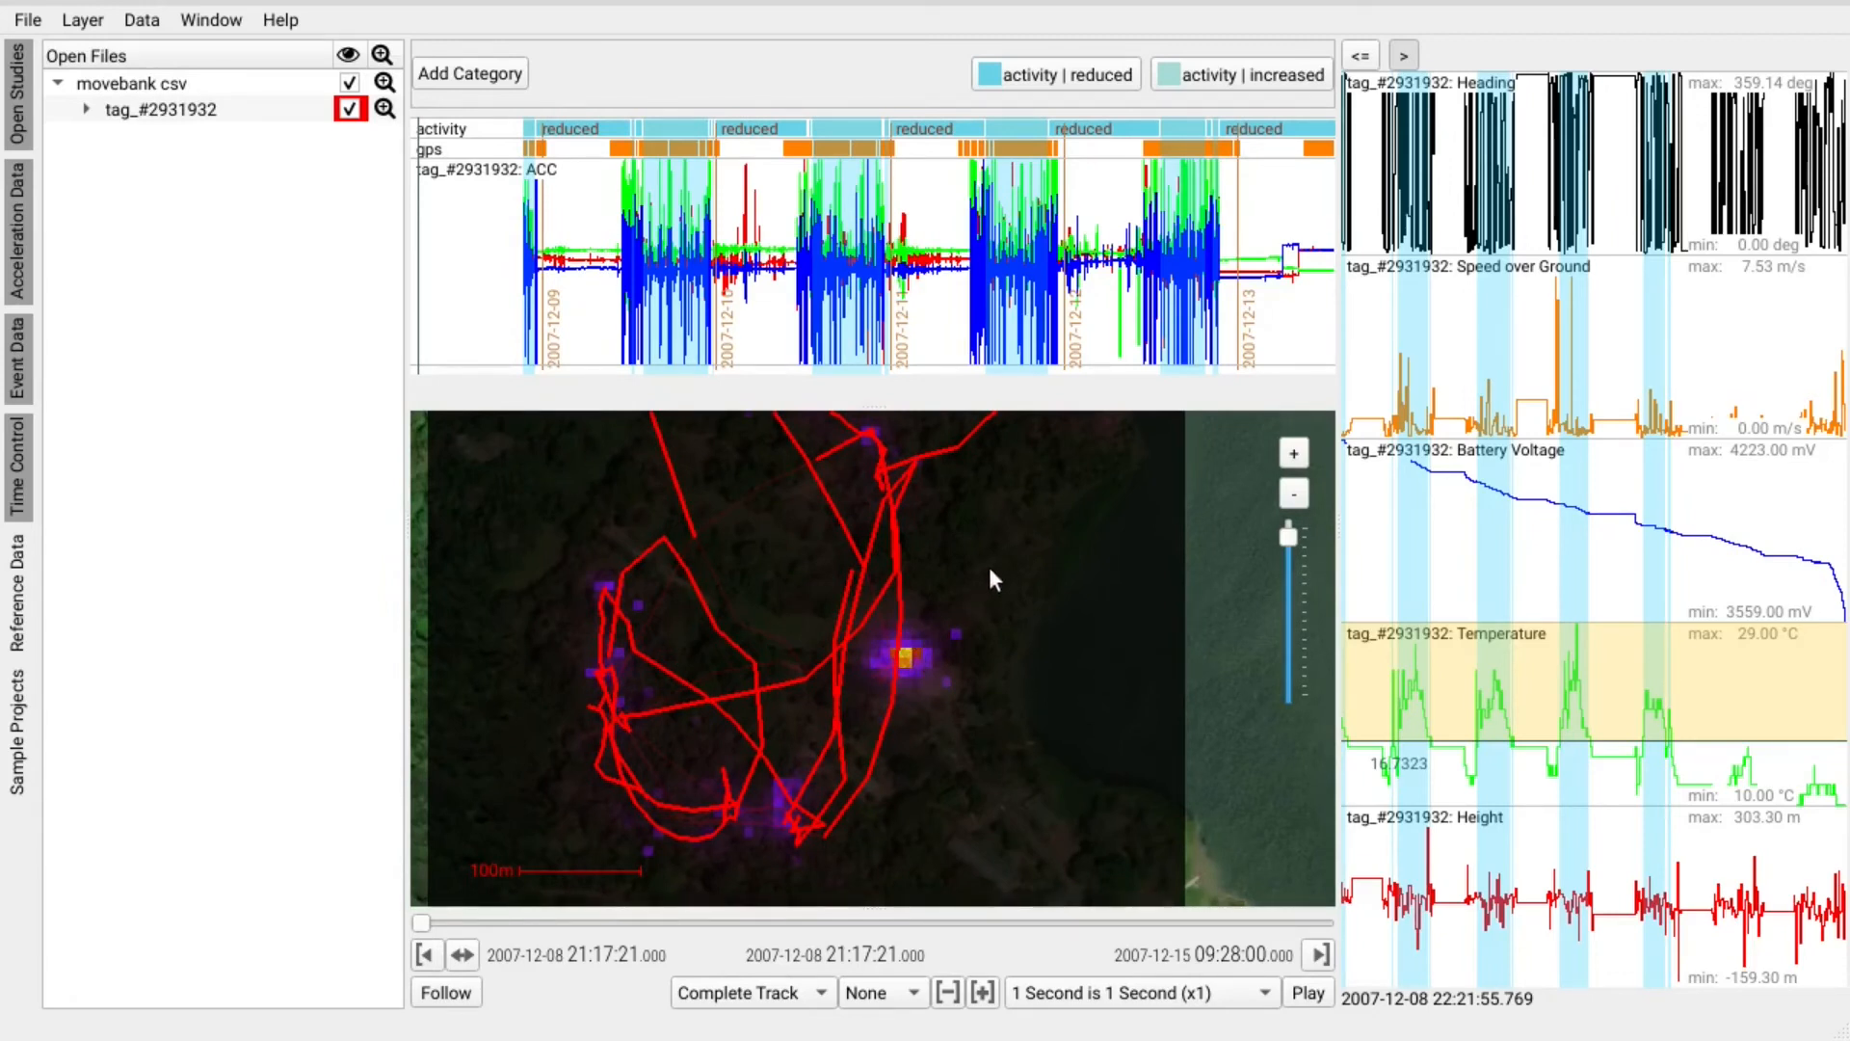
pyautogui.moveTo(994, 568); pyautogui.dragTo(817, 737)
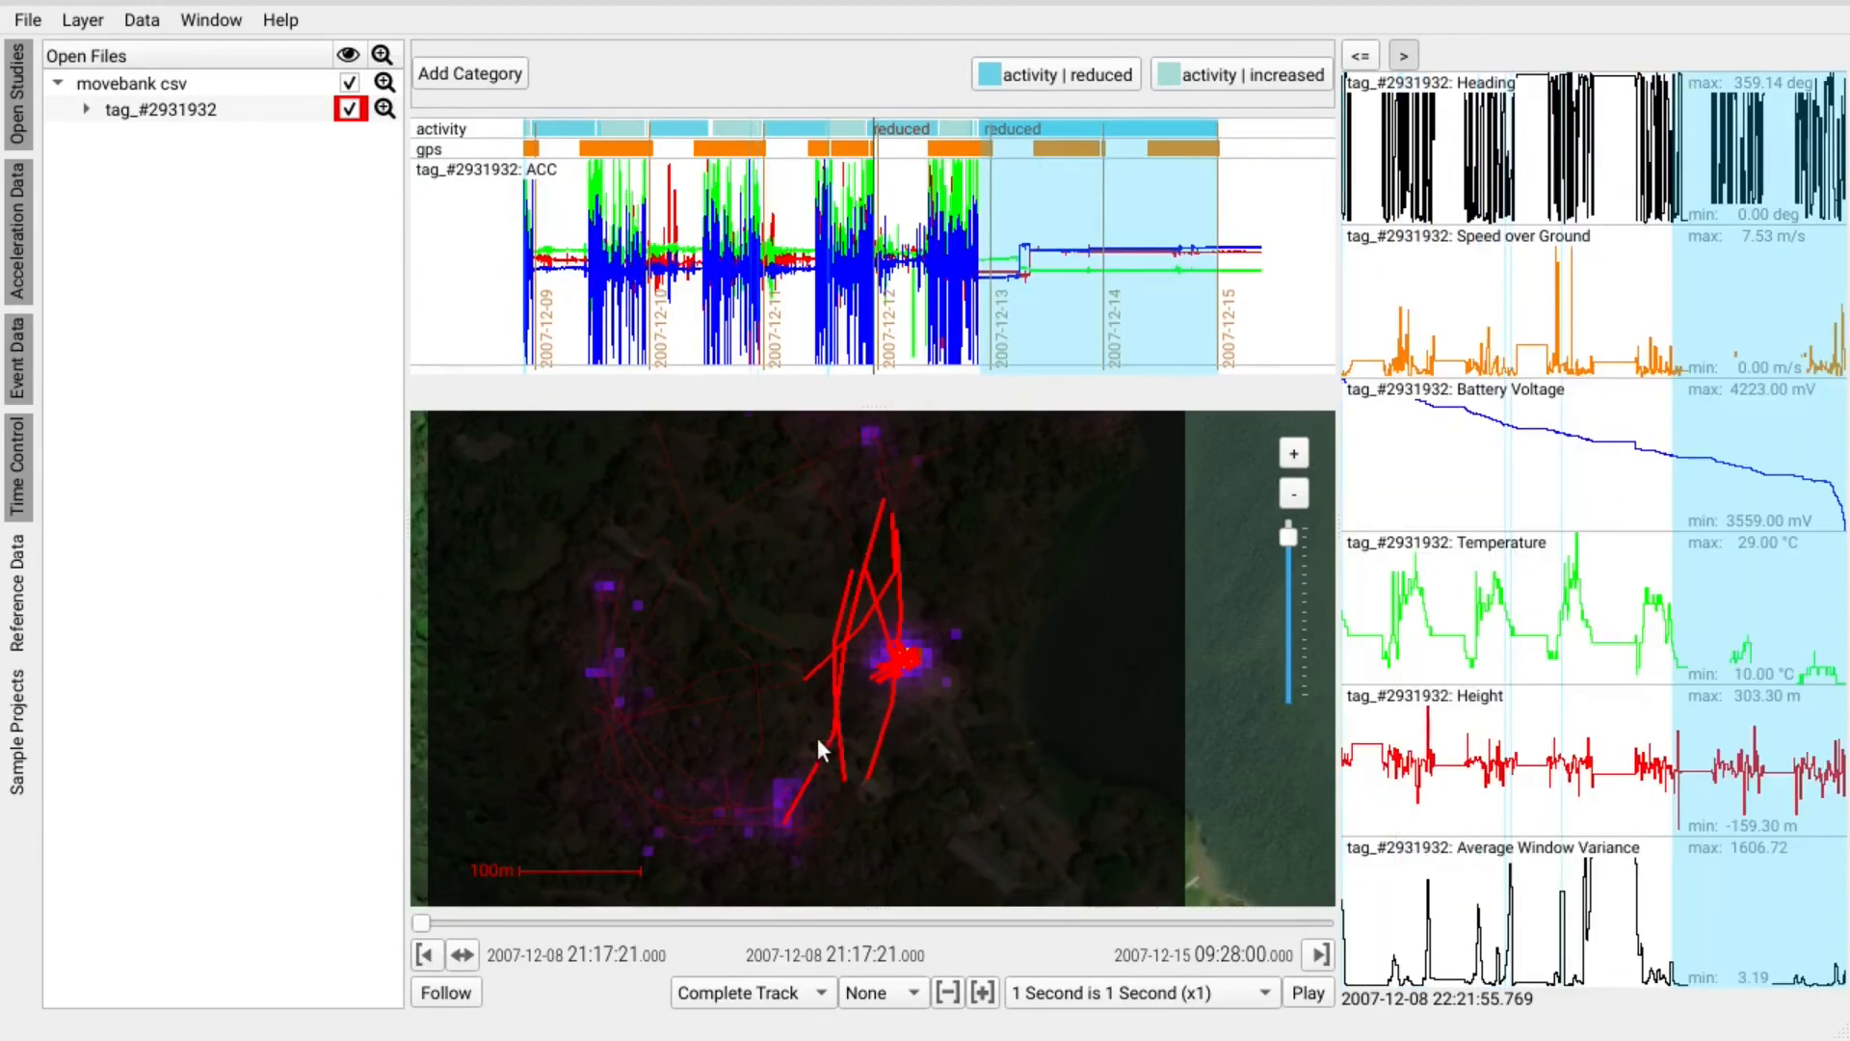
# Toggle the movebank csv data layer off and back on.
pyautogui.click(349, 87)
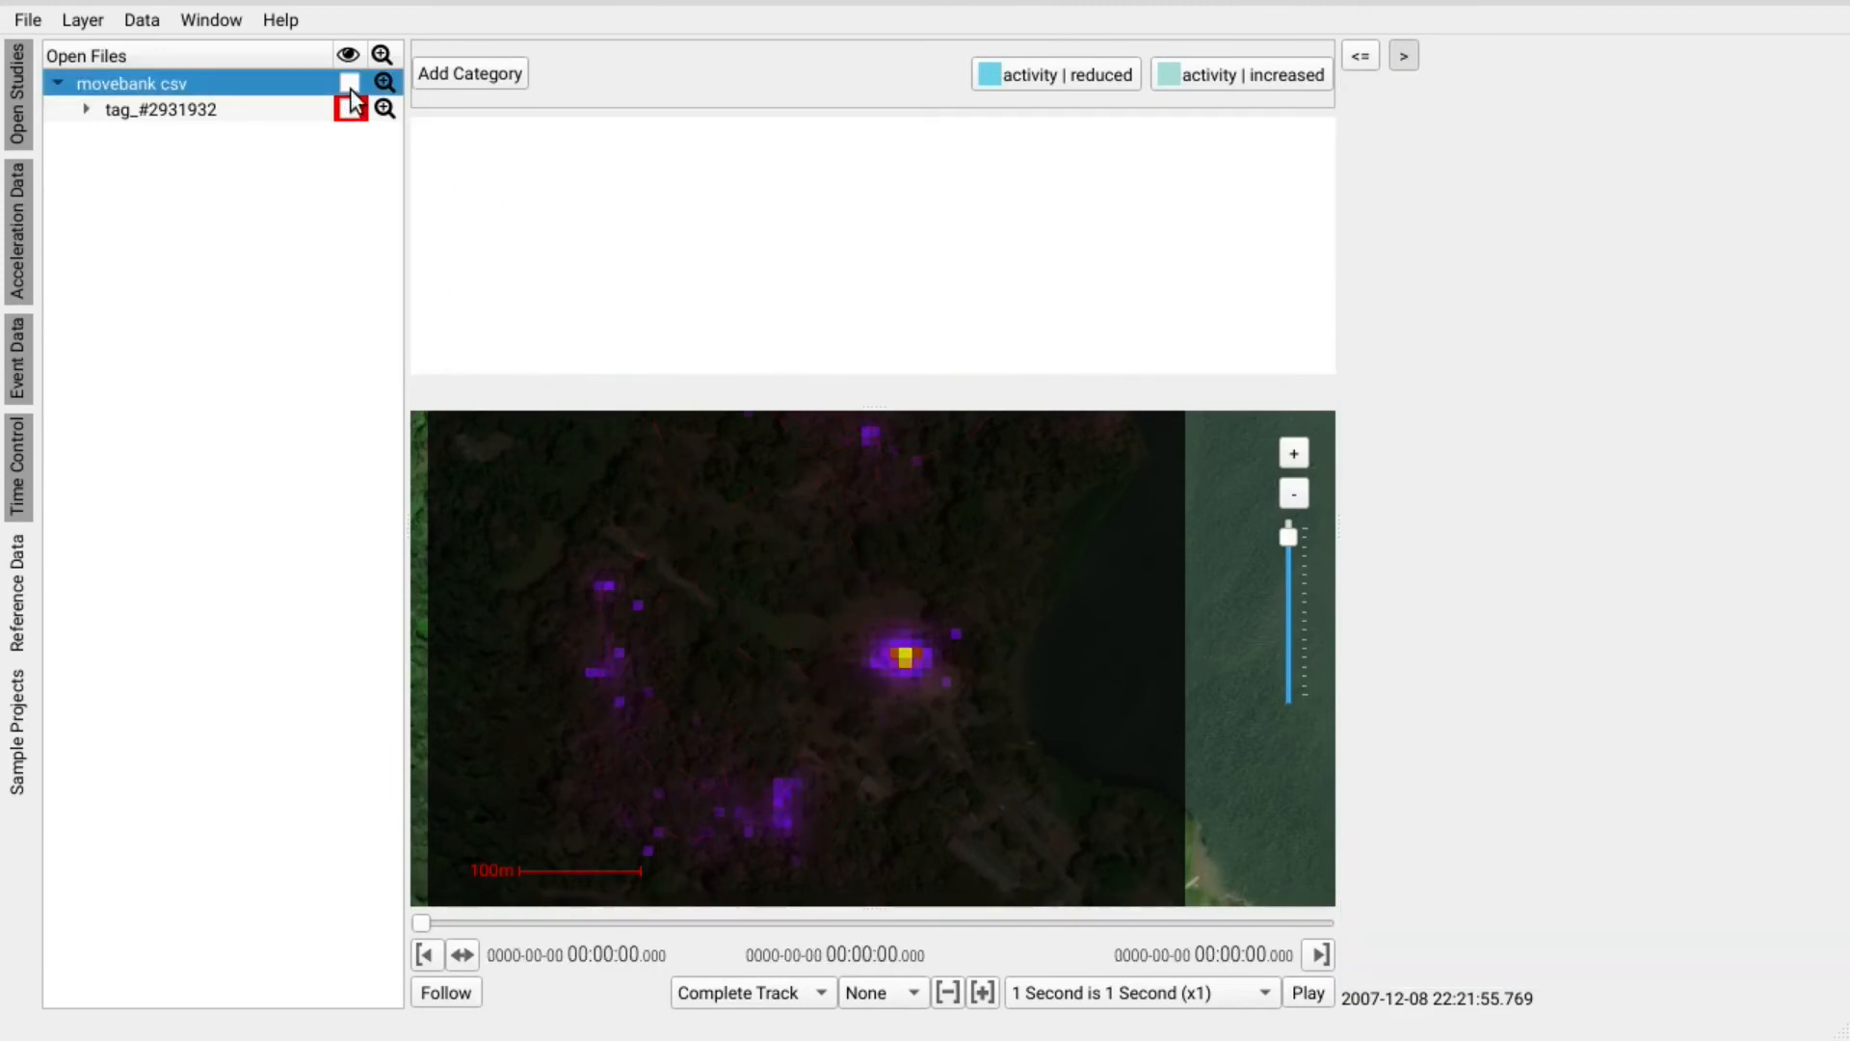
pyautogui.click(350, 85)
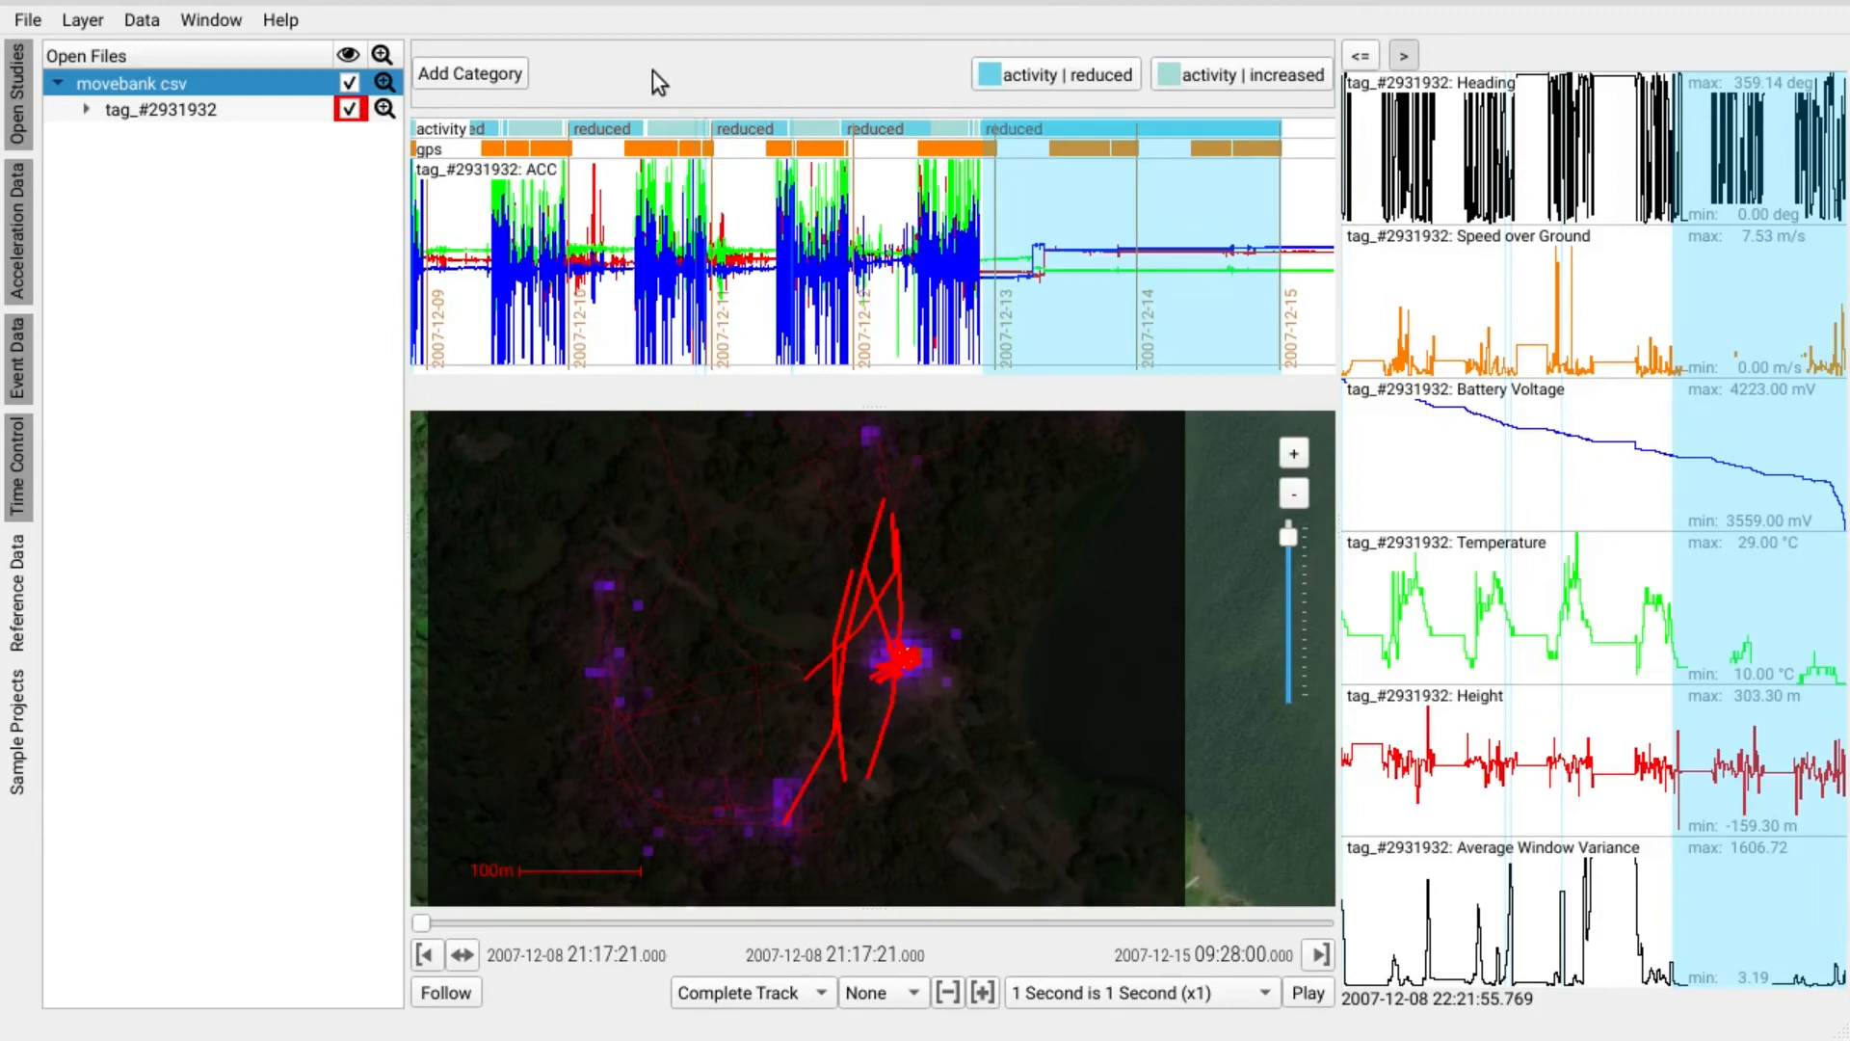
pyautogui.click(28, 21)
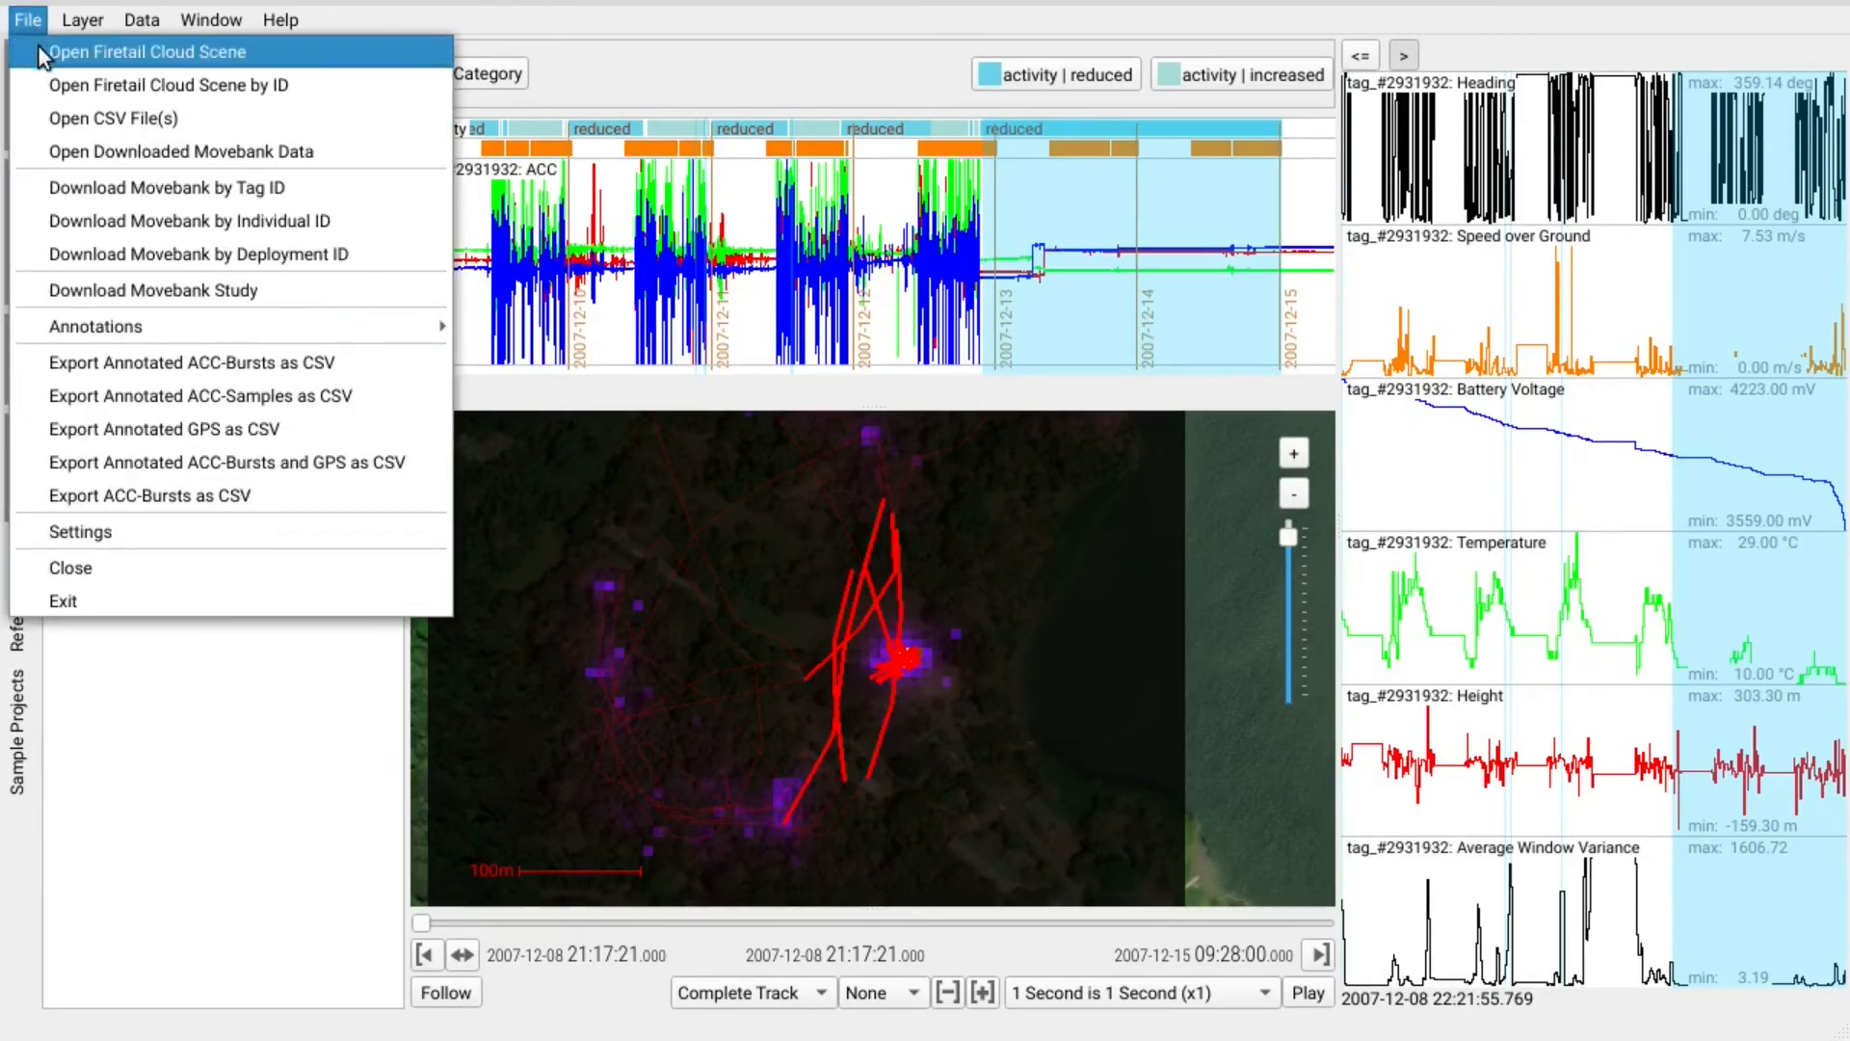
# Export annotation categories to annotation-categories.json, replacing the existing file, and start playback.
pyautogui.moveTo(405, 327)
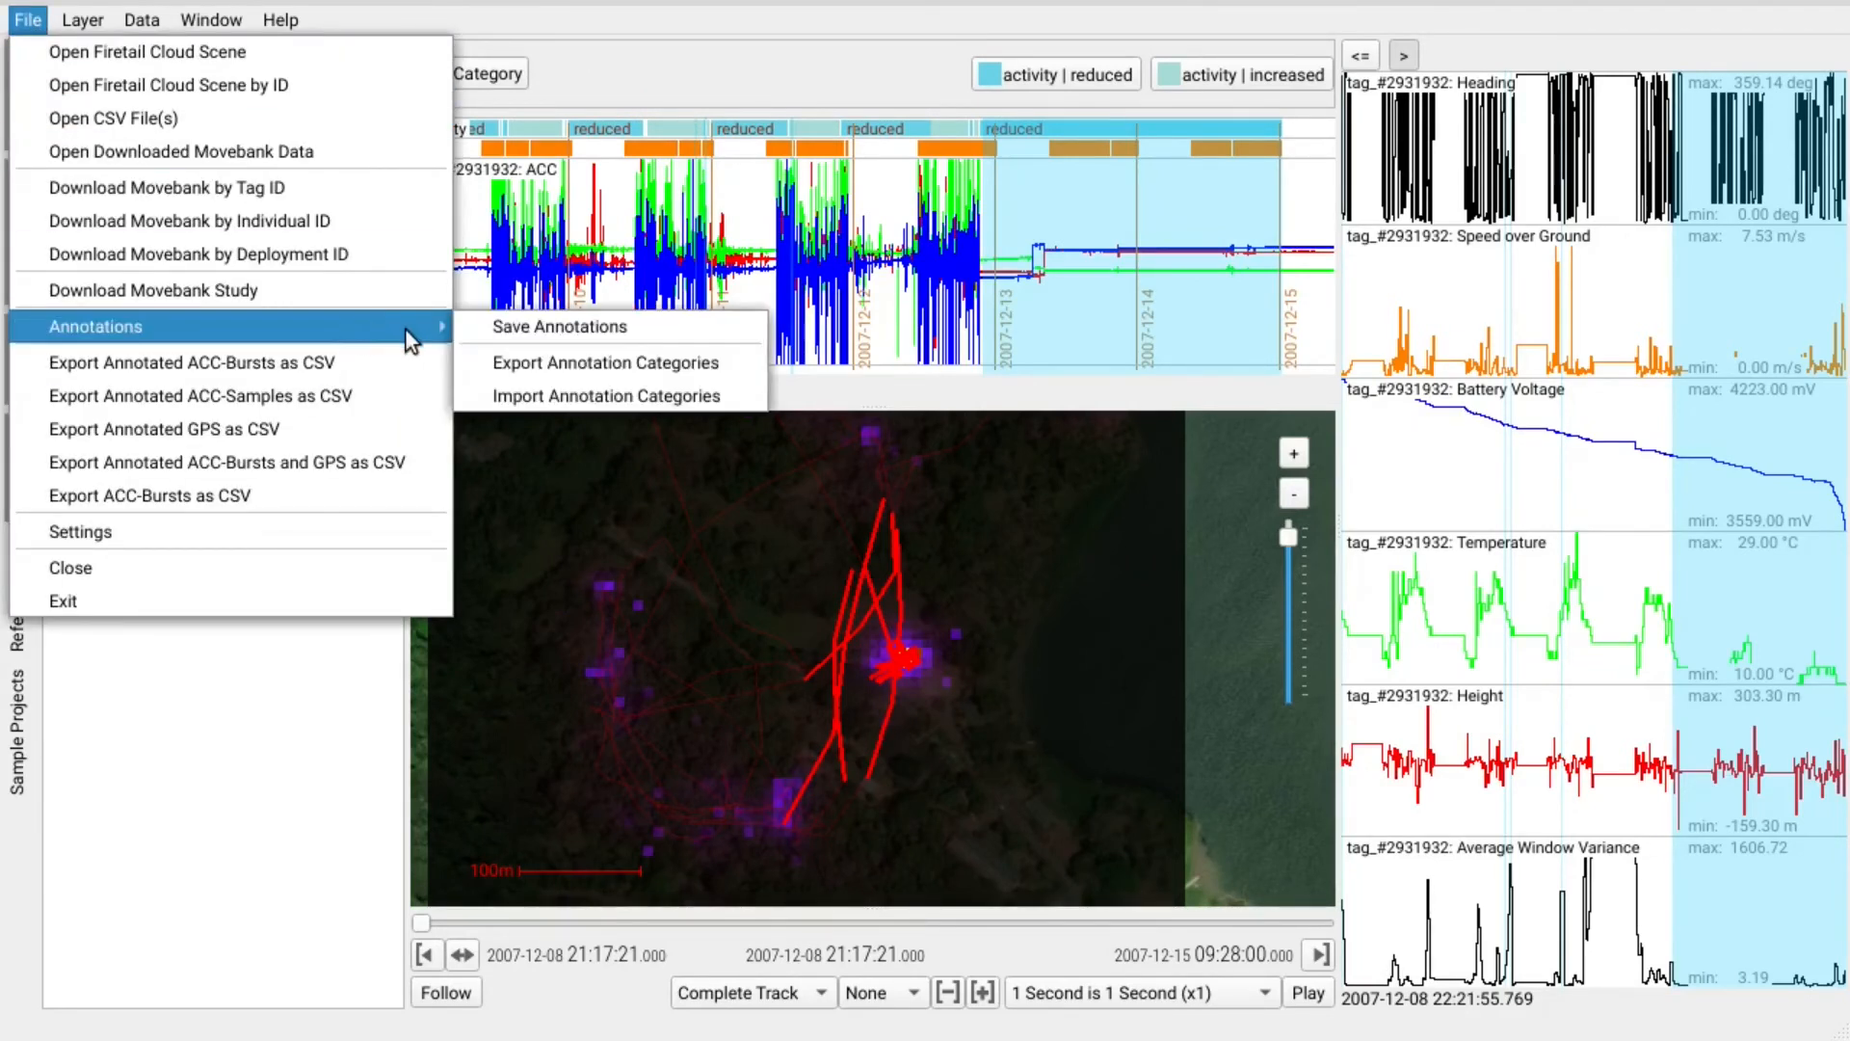
pyautogui.click(626, 366)
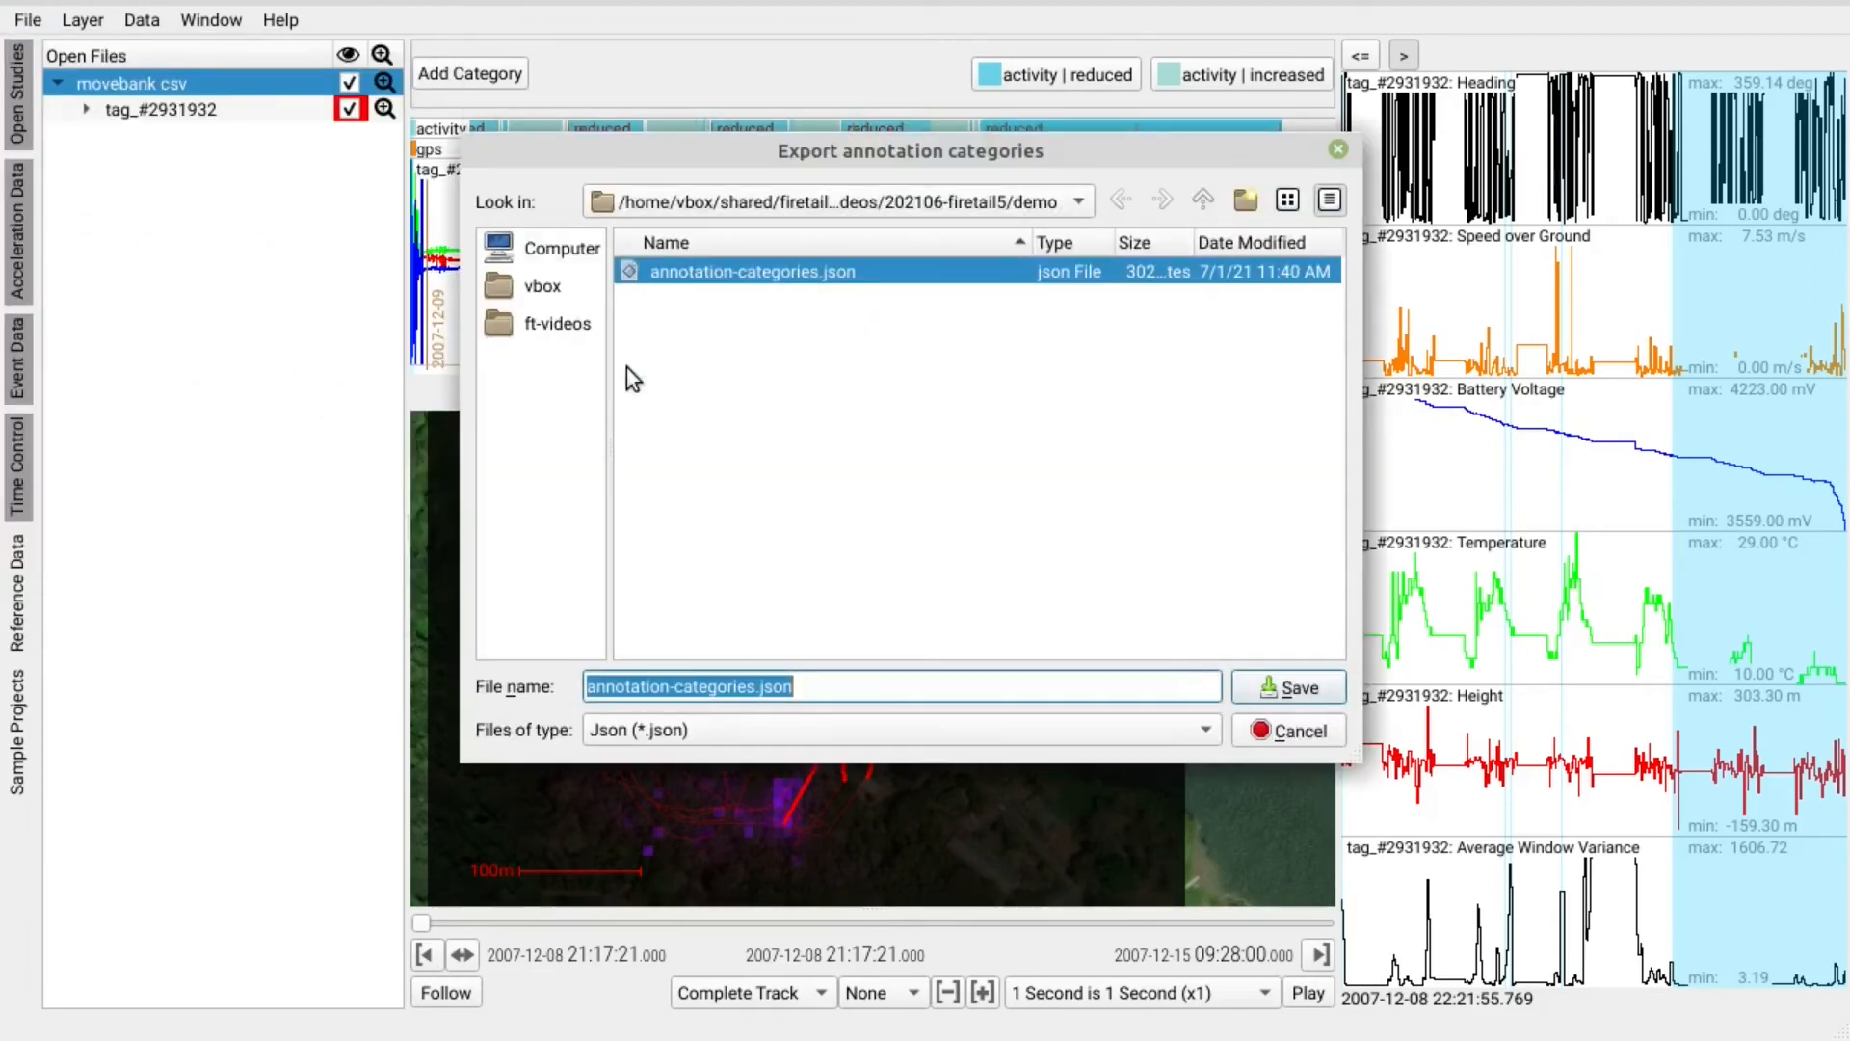
pyautogui.click(738, 272)
pyautogui.click(1327, 694)
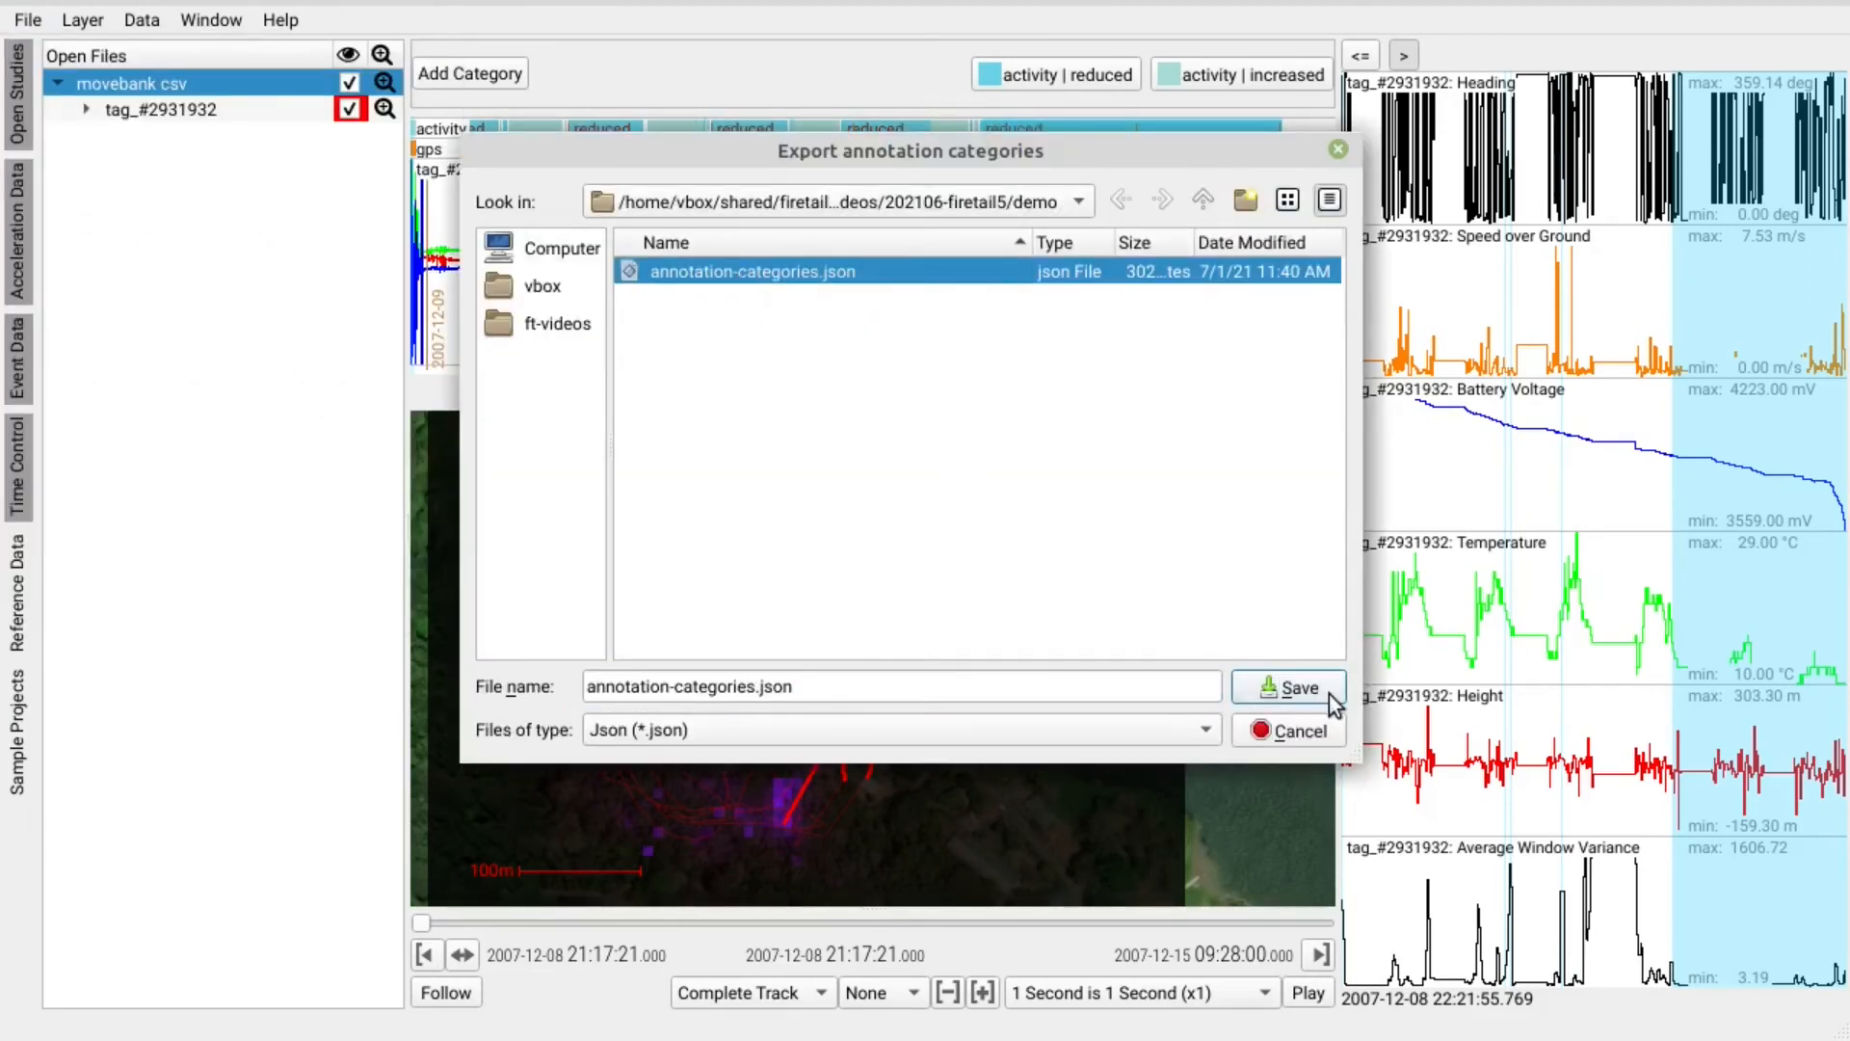
pyautogui.click(1050, 445)
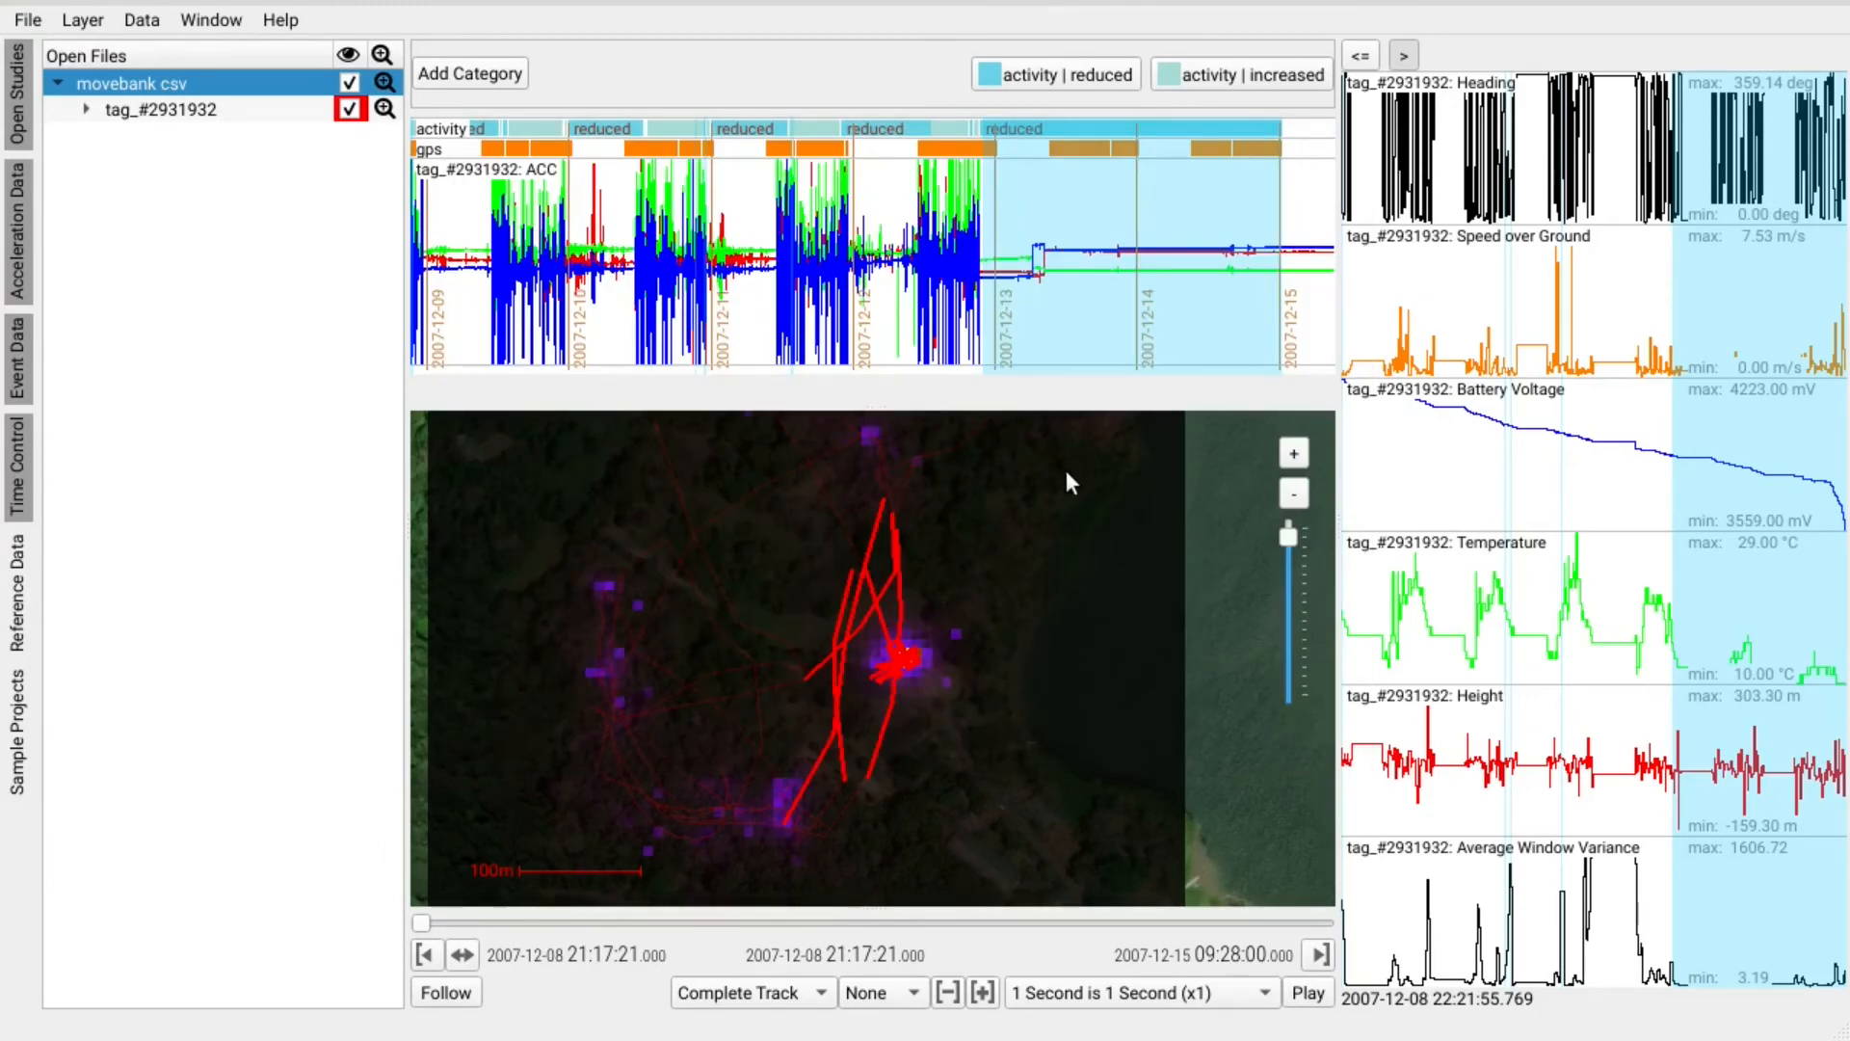
pyautogui.click(1308, 992)
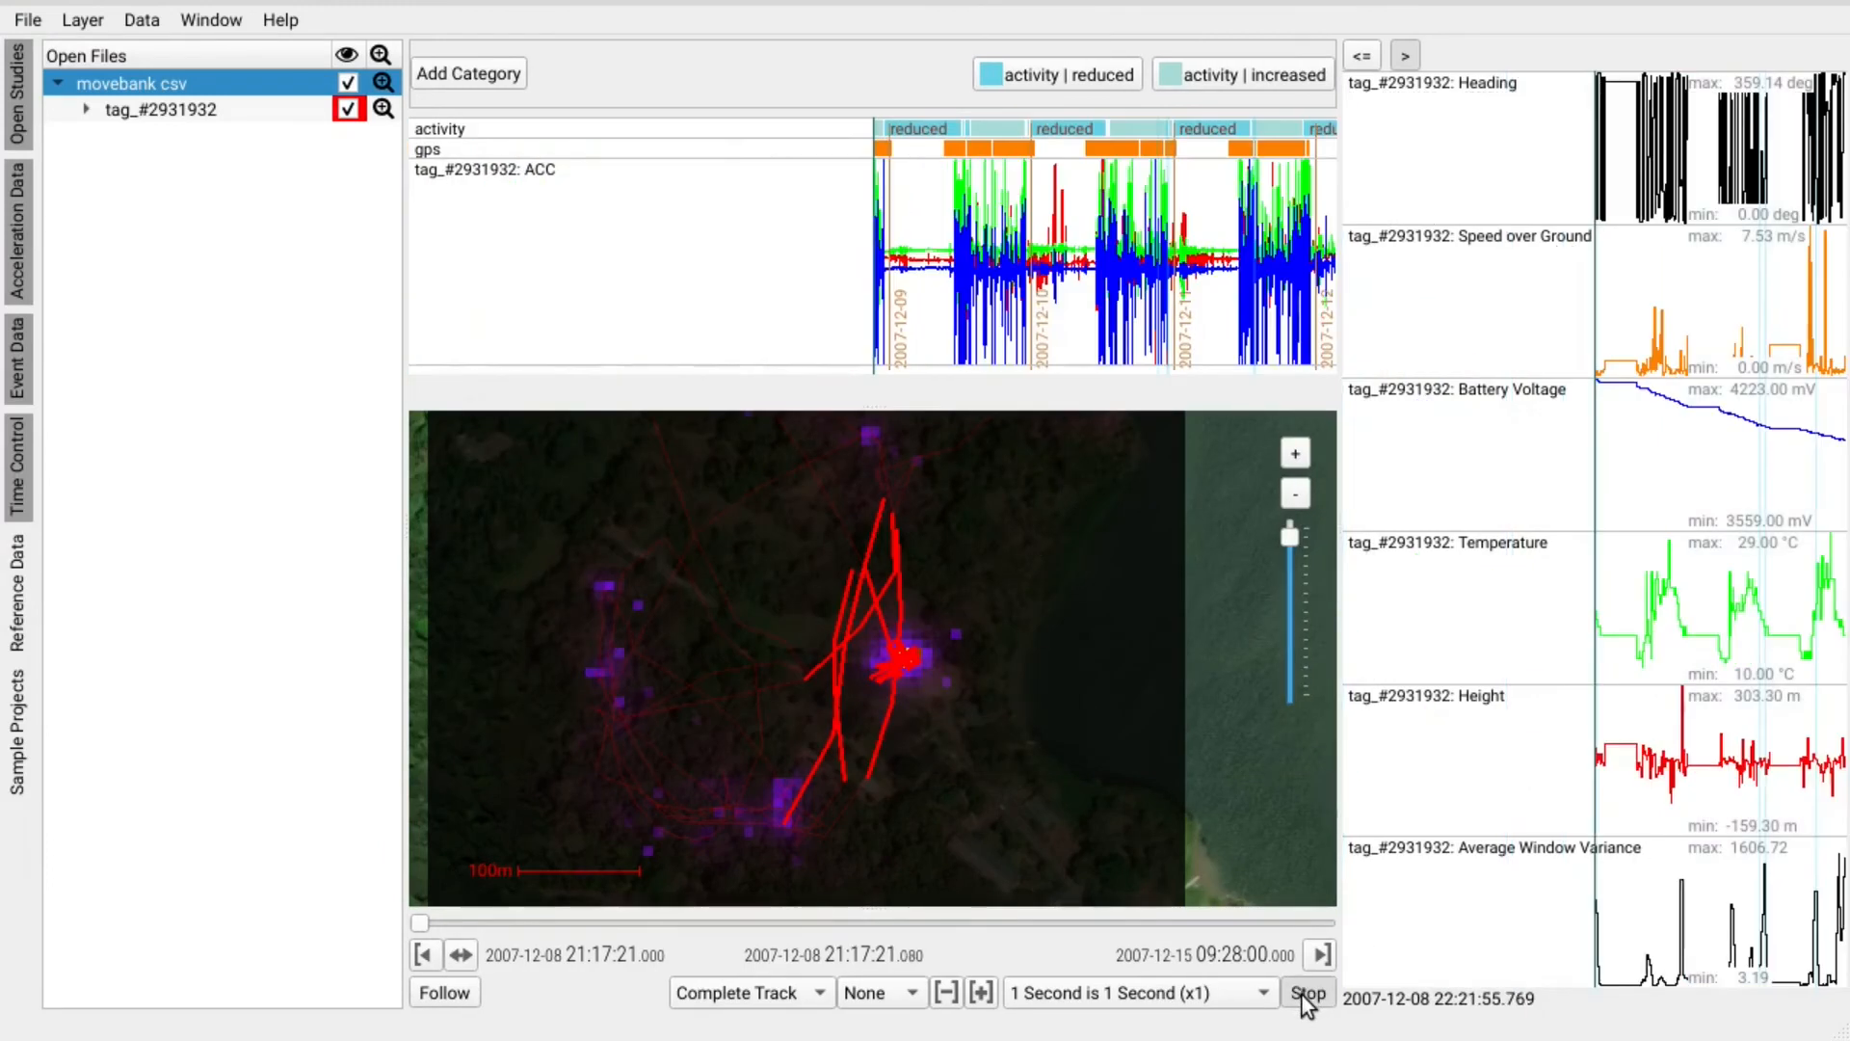
# Set playback to a 45-second duration with a 2-day trail, and clear the DBBMM heatmap.
pyautogui.click(1098, 995)
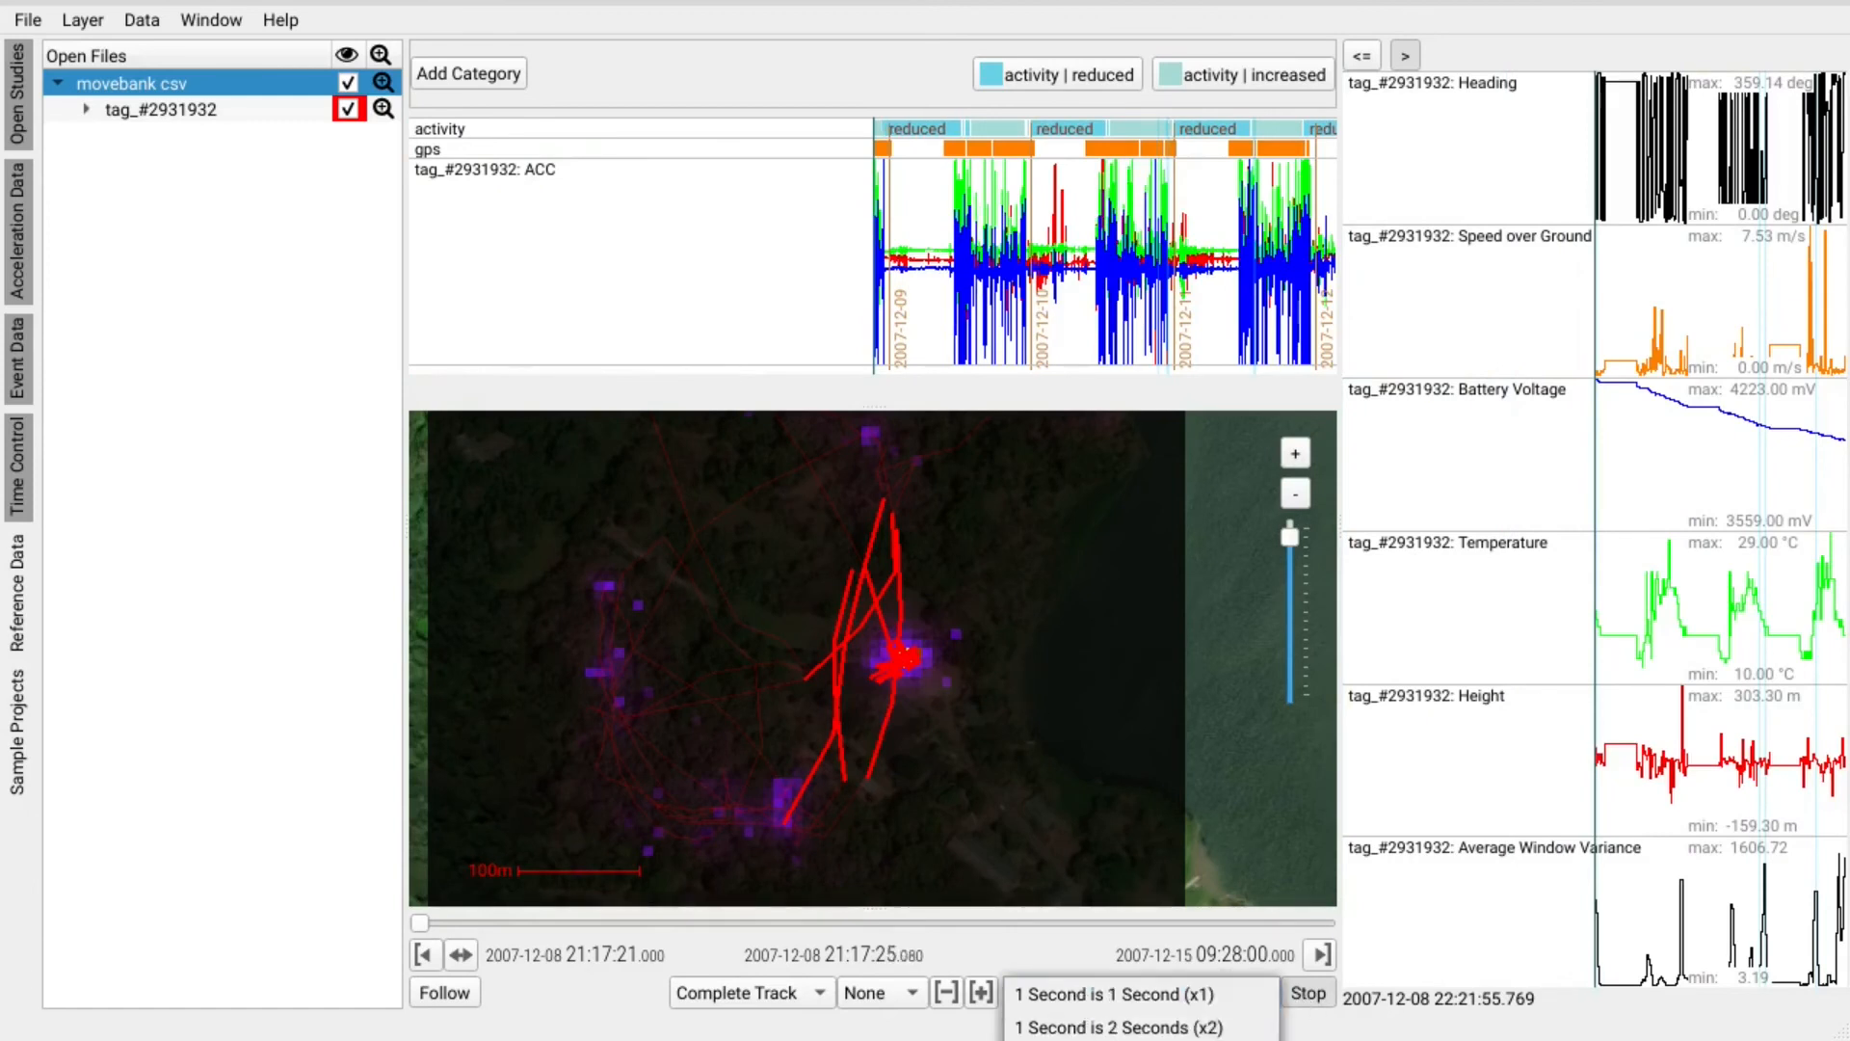
pyautogui.click(1137, 1036)
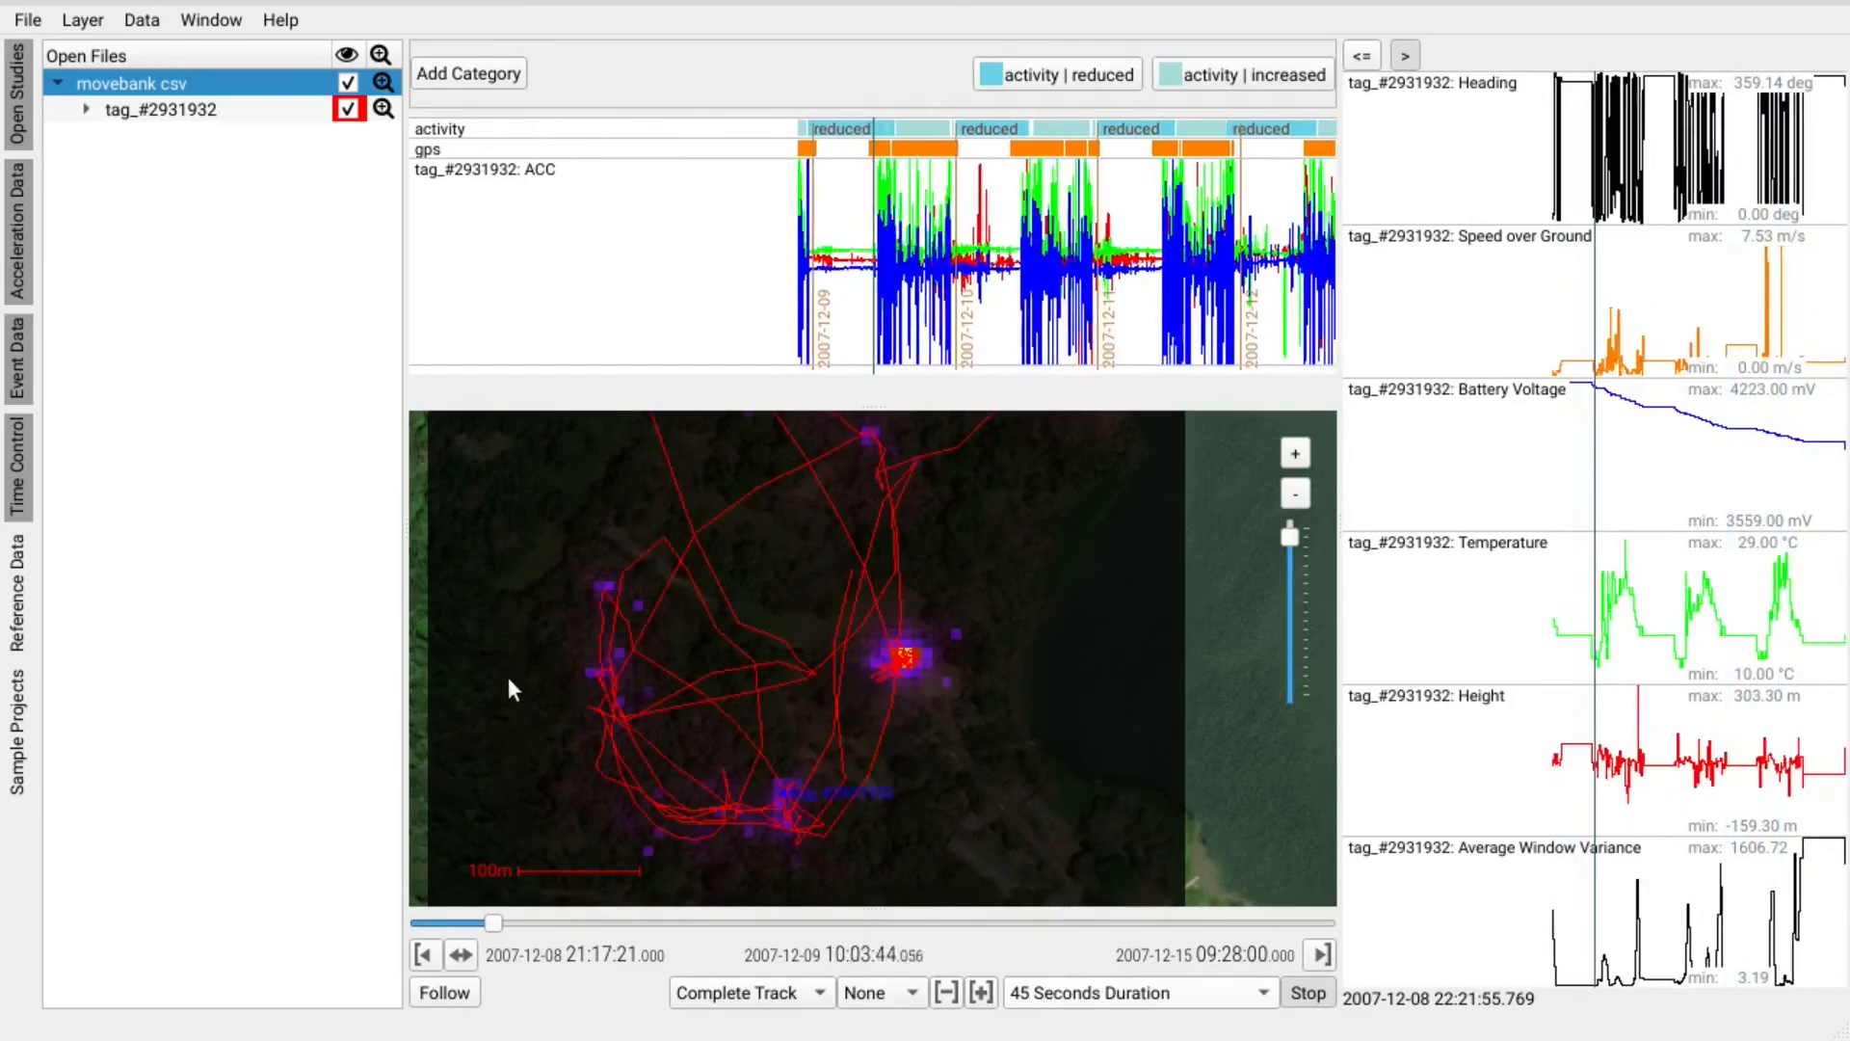
pyautogui.click(771, 992)
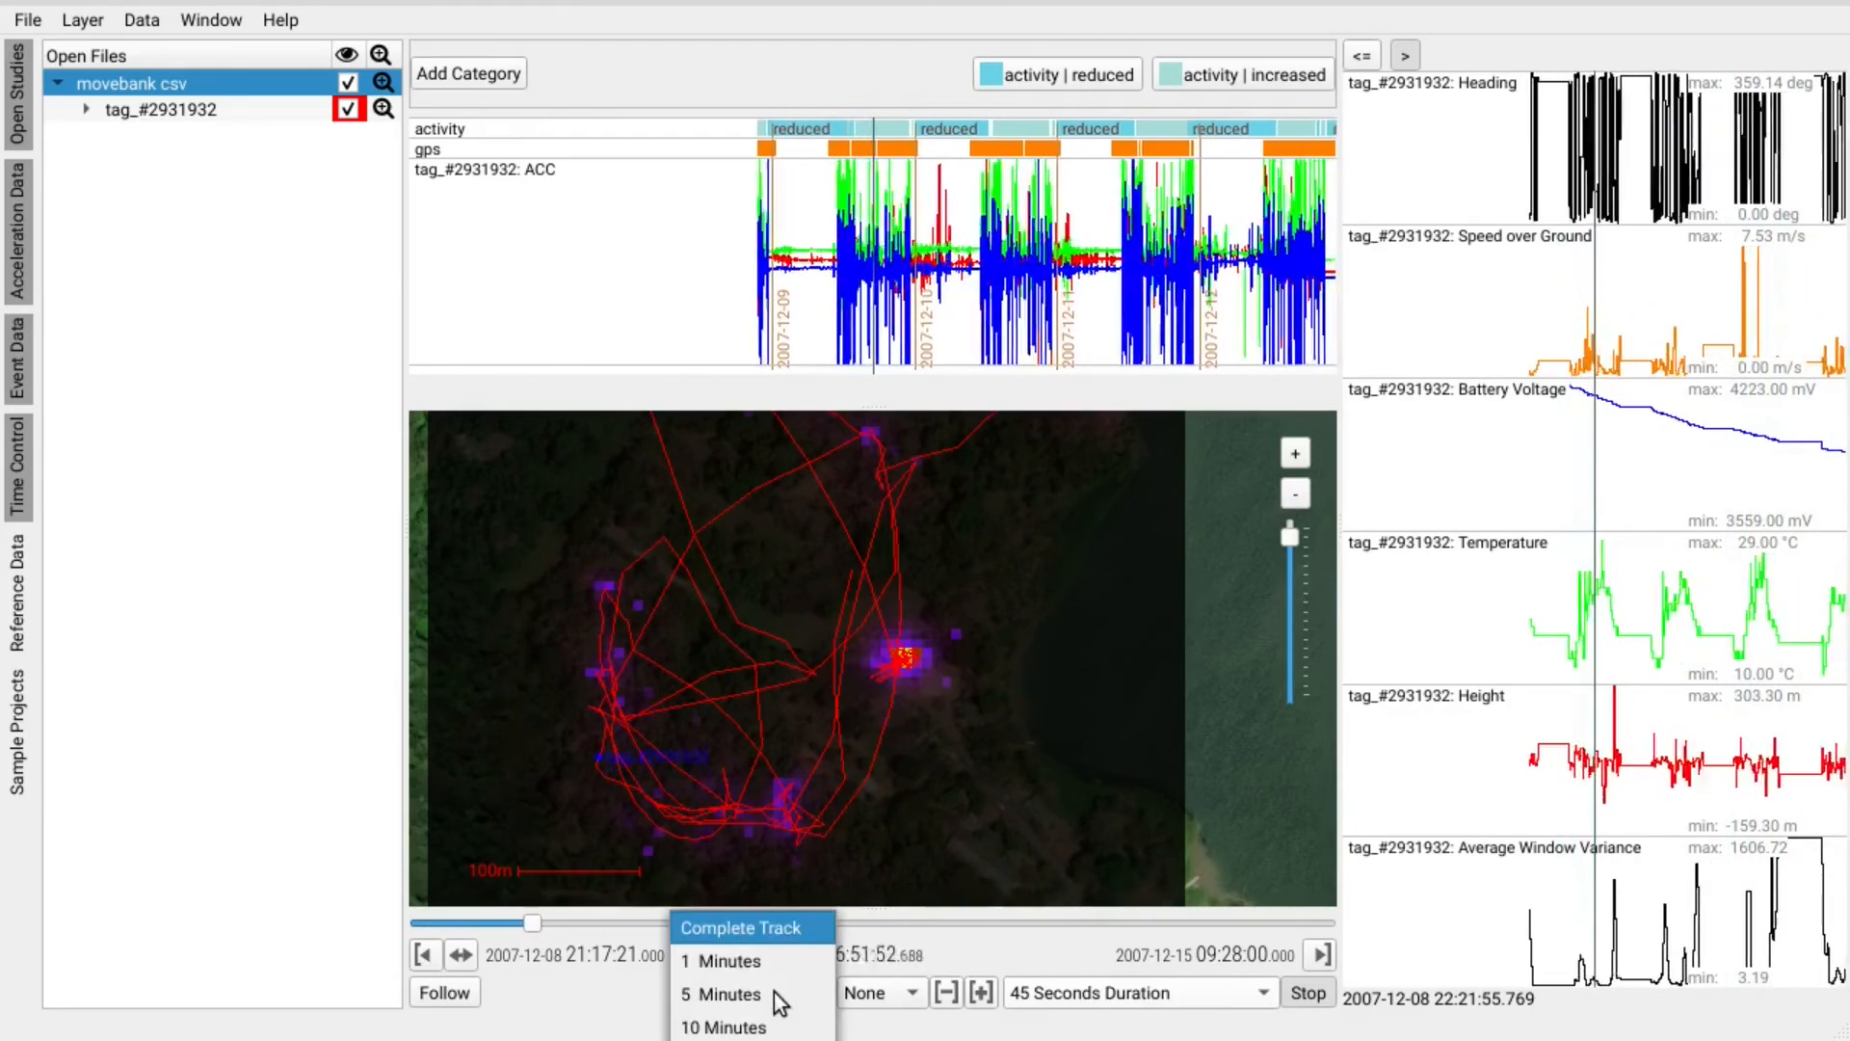
pyautogui.click(737, 1039)
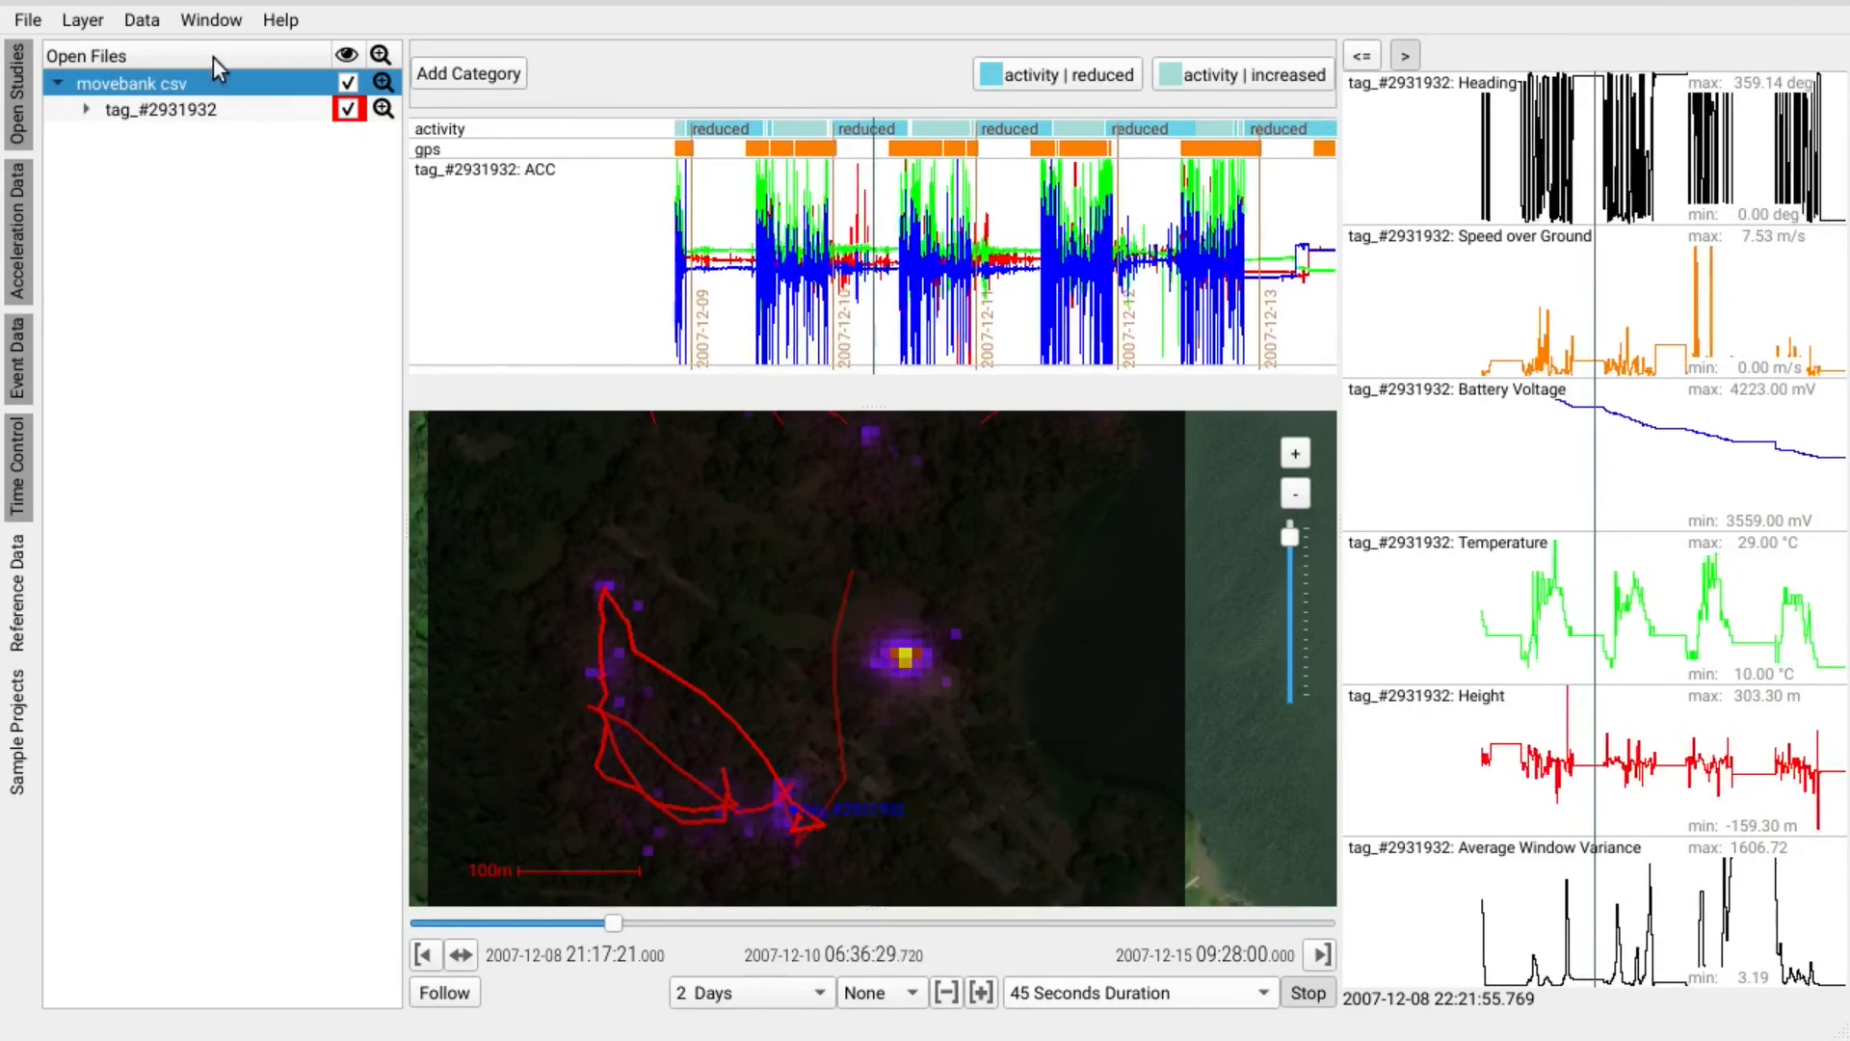
pyautogui.click(142, 20)
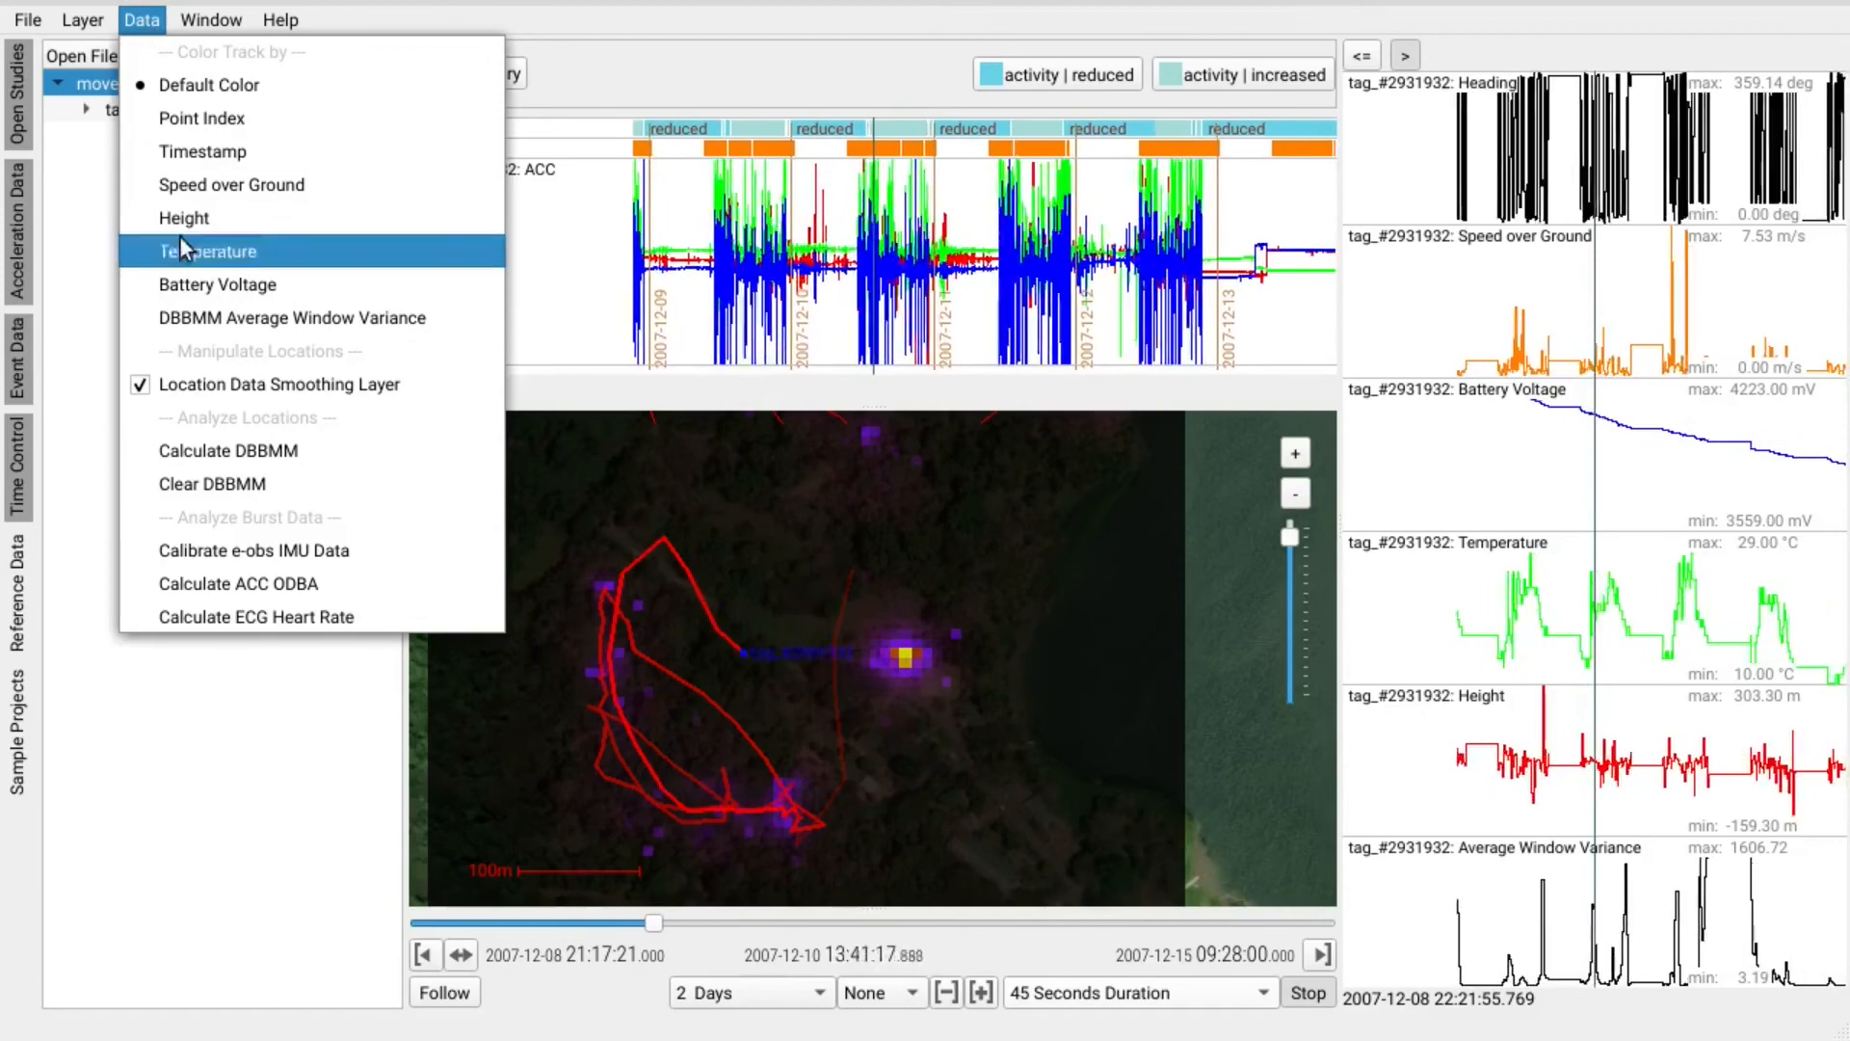
pyautogui.click(272, 486)
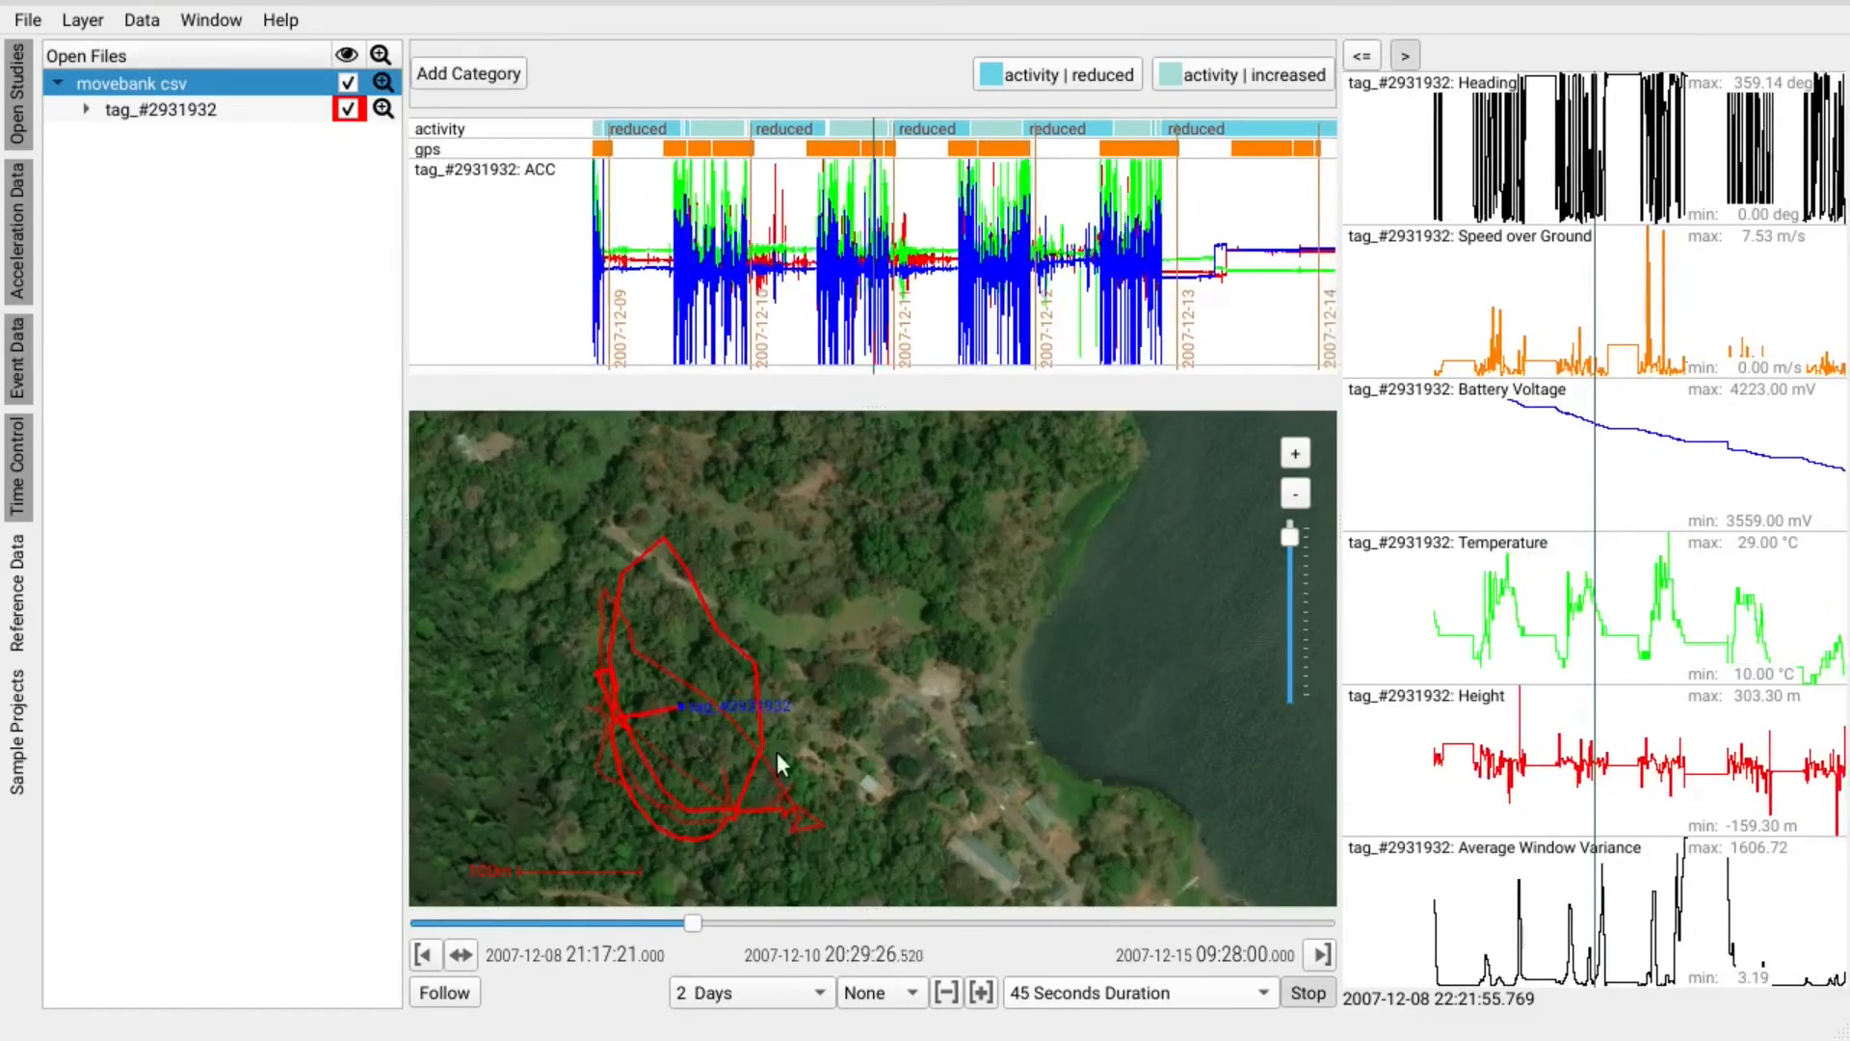